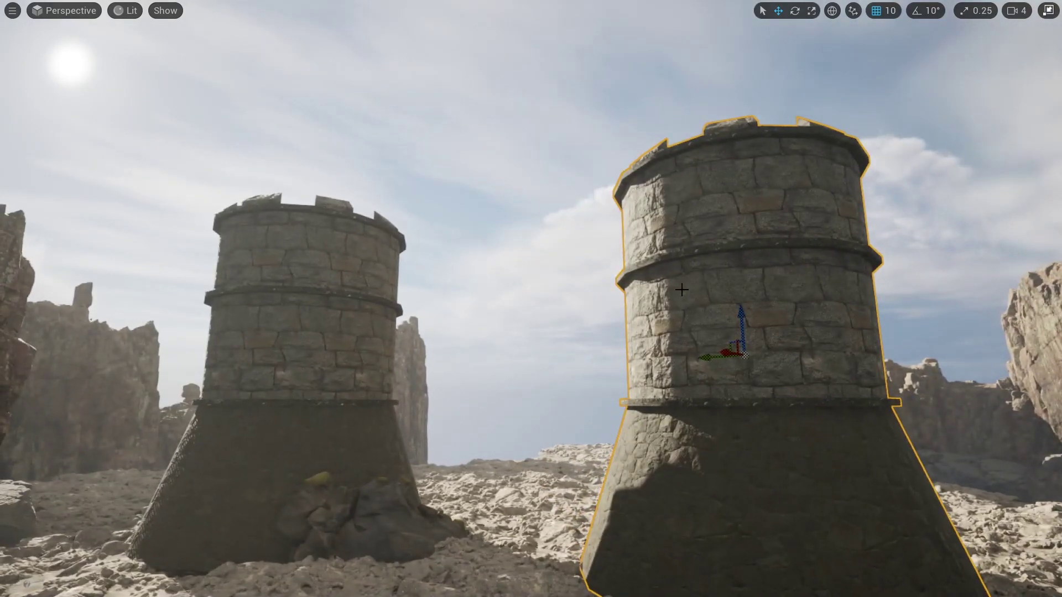
{"action": "key", "text": "q"}
{"action": "right_click_drag", "start_coordinate": [697, 312], "coordinate": [720, 279]}
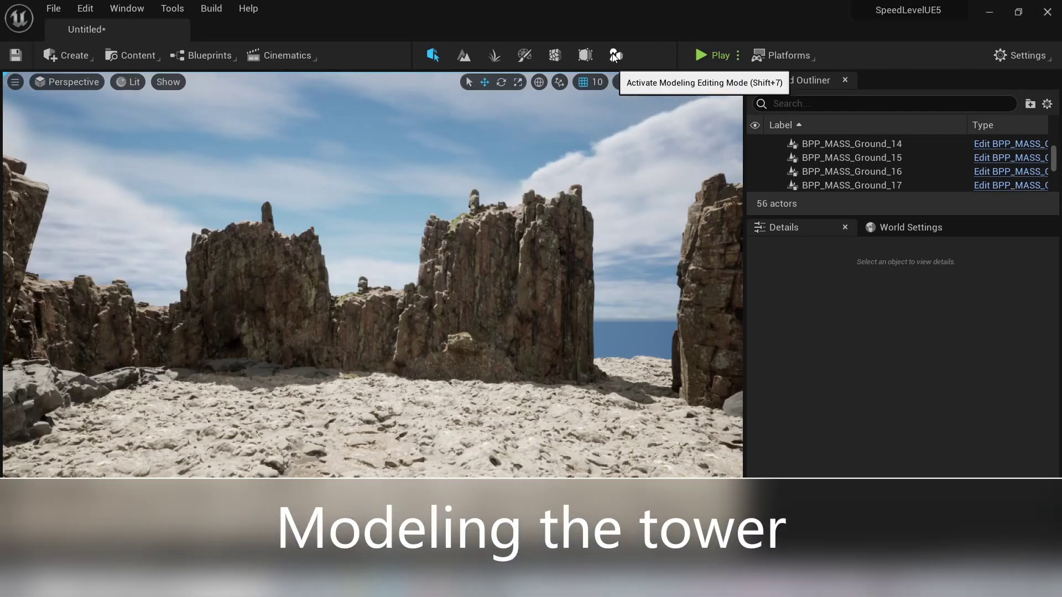
Activate the Modeling editing mode and look up the Modeling Tools Editor Mode plugin to check that it is enabled.
{"action": "left_click", "coordinate": [616, 56]}
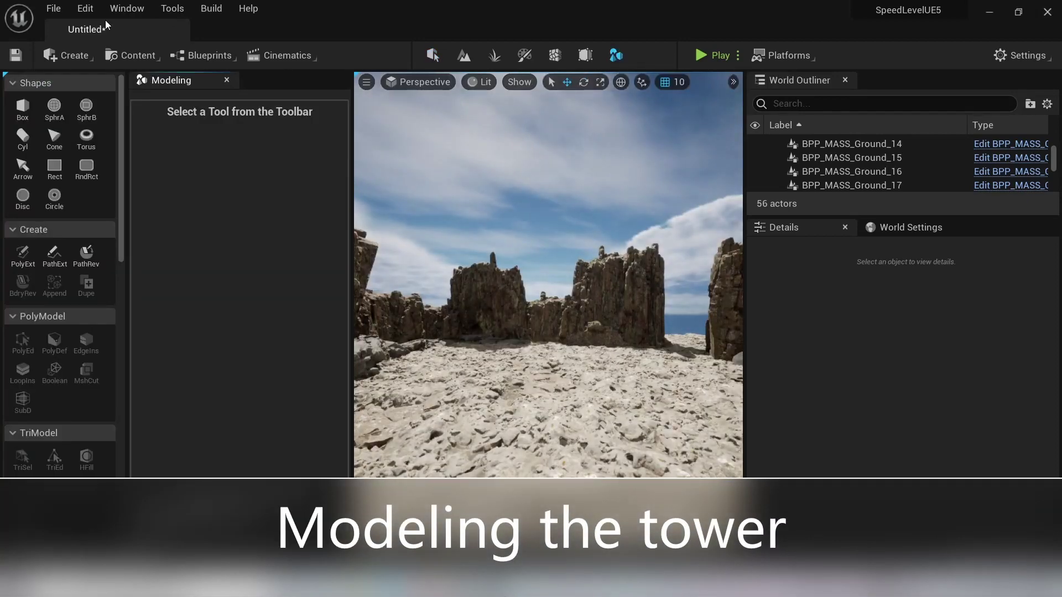
{"action": "left_click", "coordinate": [85, 8]}
{"action": "left_click", "coordinate": [115, 232]}
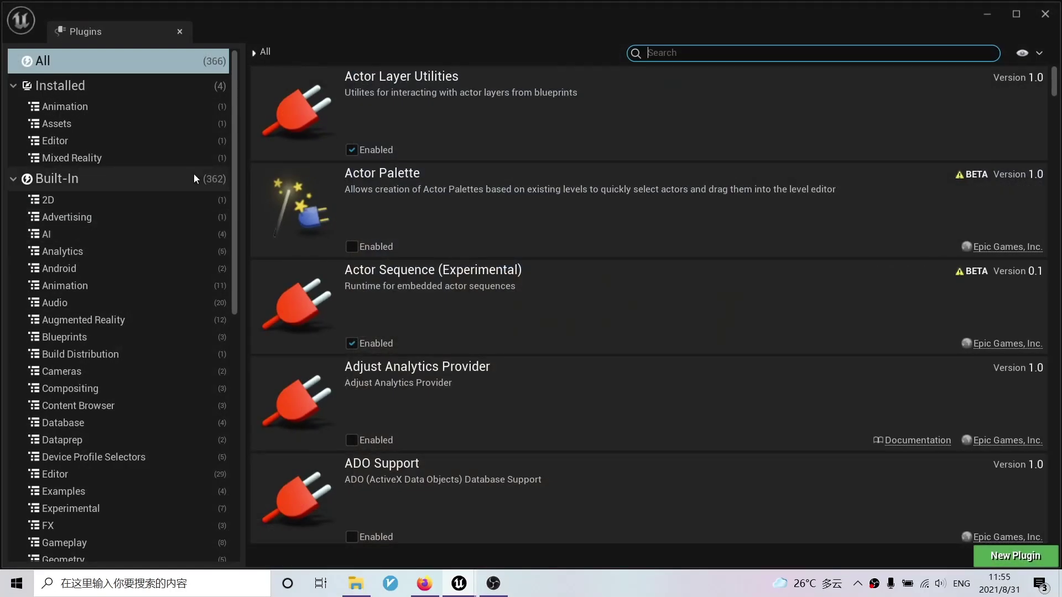
{"action": "type", "text": "modelin"}
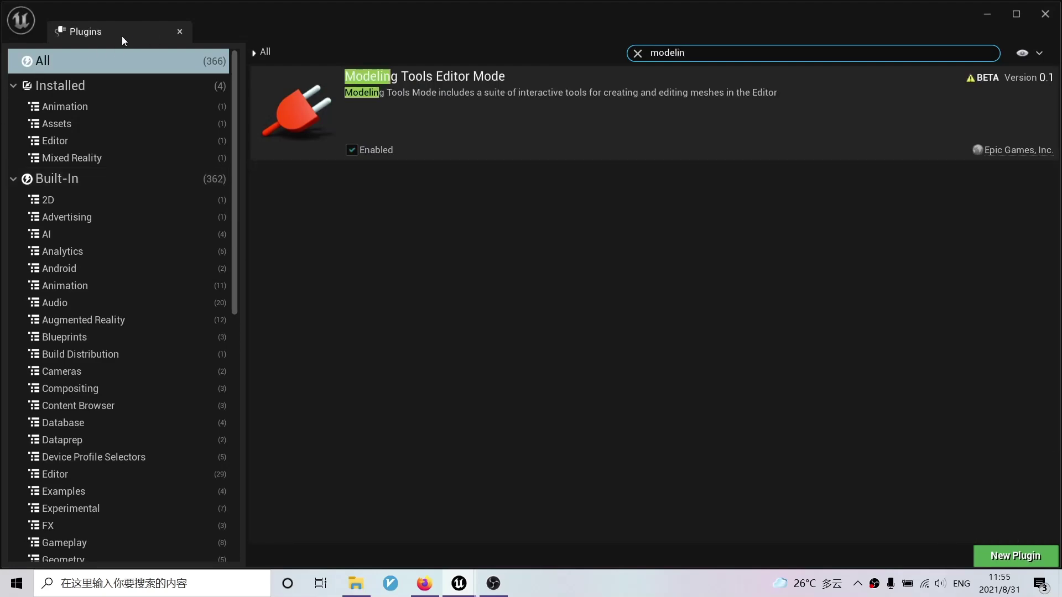
{"action": "left_click", "coordinate": [179, 31]}
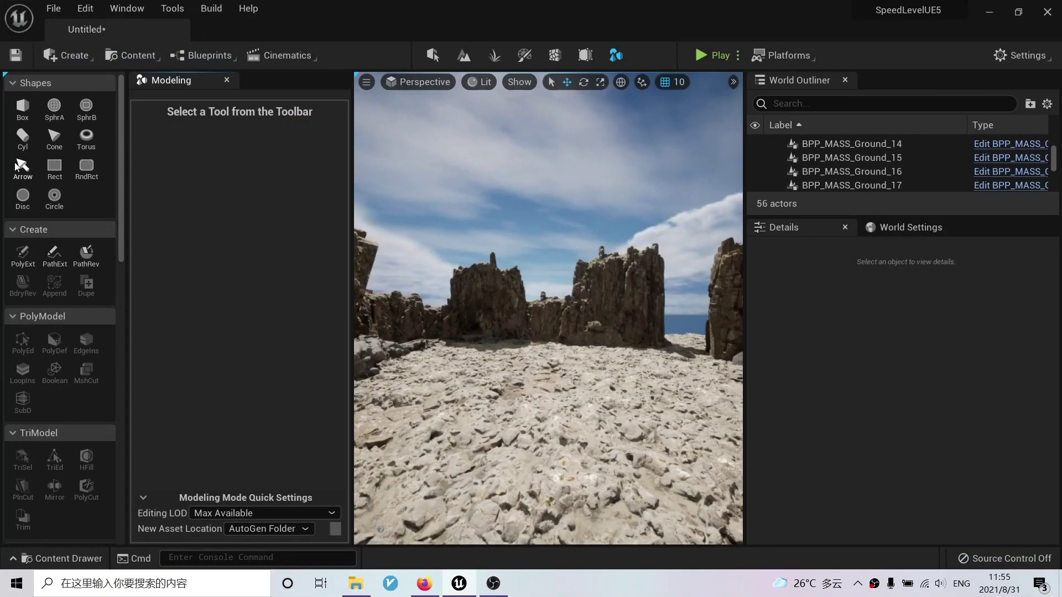
Place a cylinder of radius 50 and height 200 on the rocky ground with Align to Normal turned off.
{"action": "left_click", "coordinate": [22, 136]}
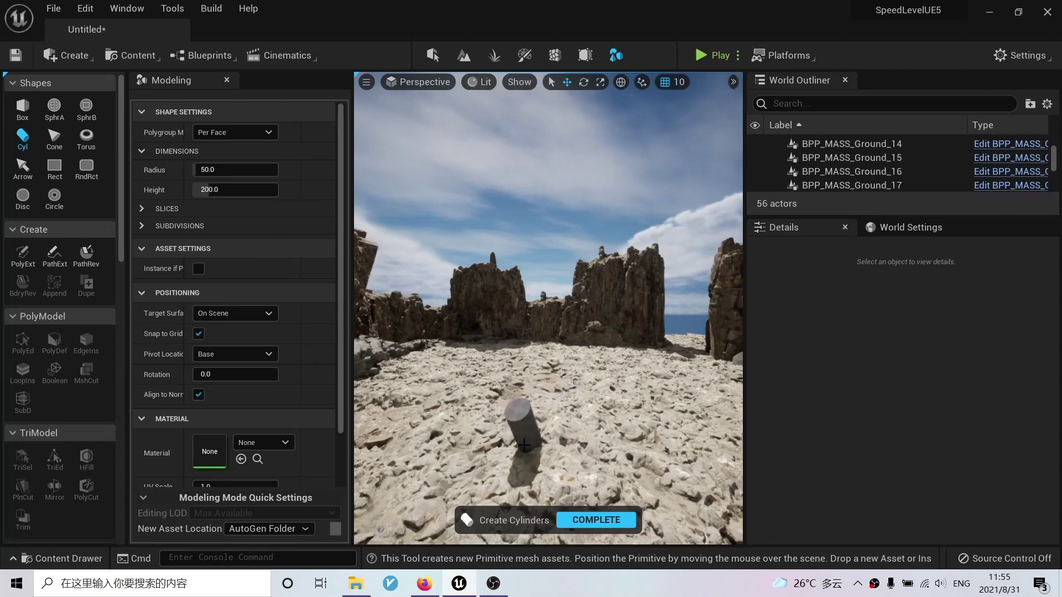
{"action": "key", "text": "w"}
{"action": "right_click_drag", "start_coordinate": [523, 468], "coordinate": [527, 488]}
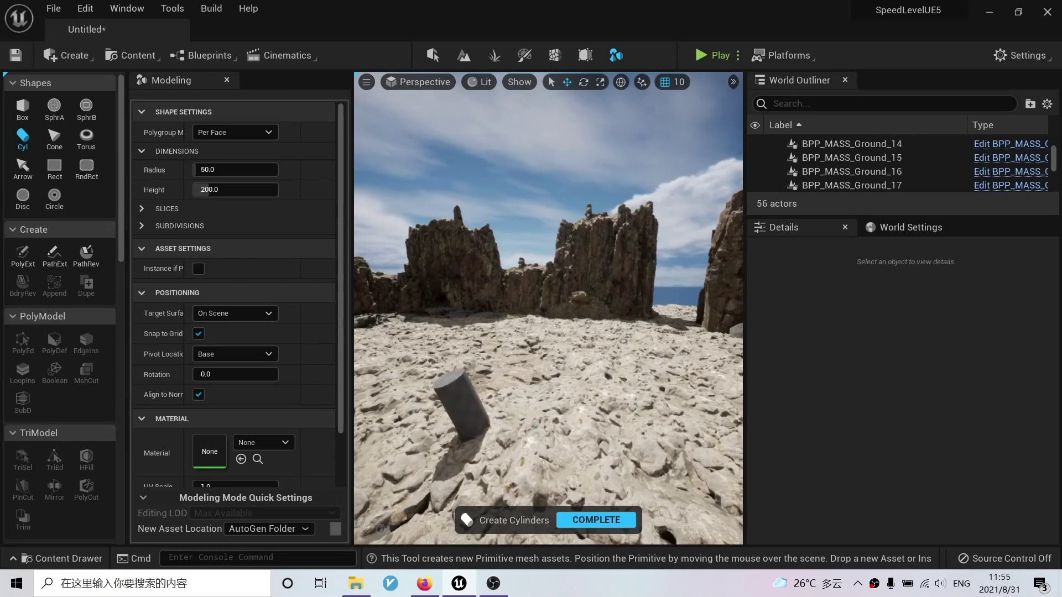
{"action": "right_click_drag", "start_coordinate": [472, 451], "coordinate": [474, 468]}
{"action": "key", "text": "w"}
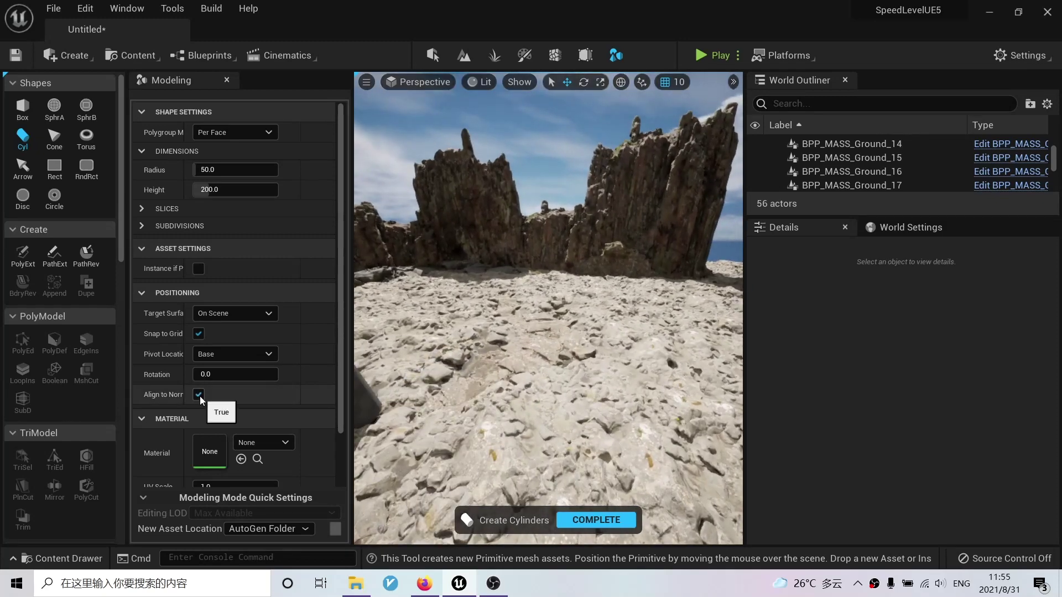
{"action": "left_click", "coordinate": [201, 396]}
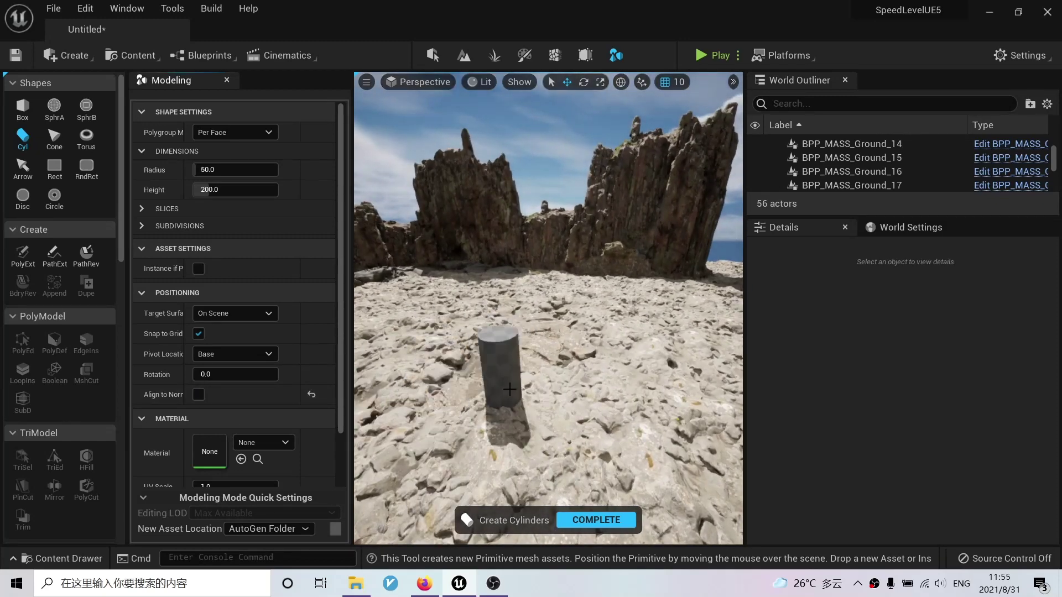
{"action": "left_click", "coordinate": [534, 402]}
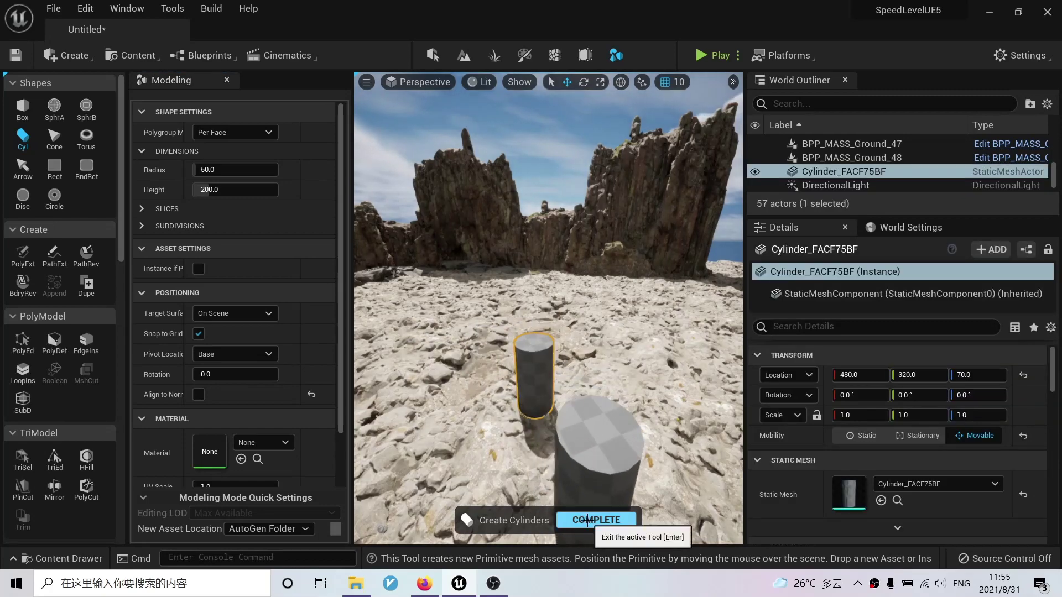
{"action": "left_click", "coordinate": [587, 520]}
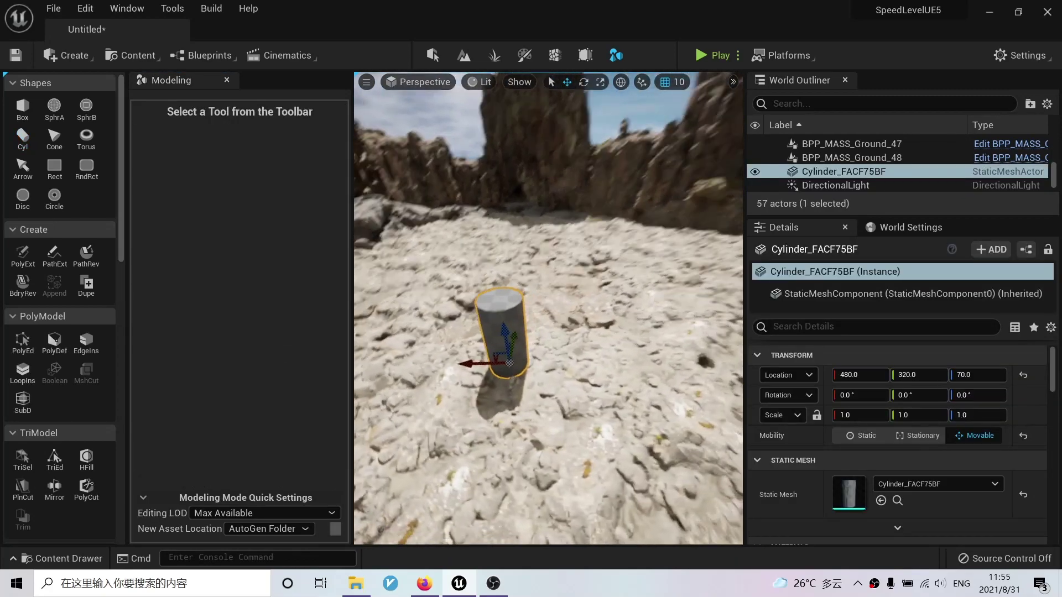
Scale the cylinder up to tower size, about 8.02 in X and Y and about 7.72 in Z.
{"action": "right_click_drag", "start_coordinate": [531, 404], "coordinate": [520, 460]}
{"action": "key", "text": "r"}
{"action": "right_click_drag", "start_coordinate": [527, 413], "coordinate": [523, 381]}
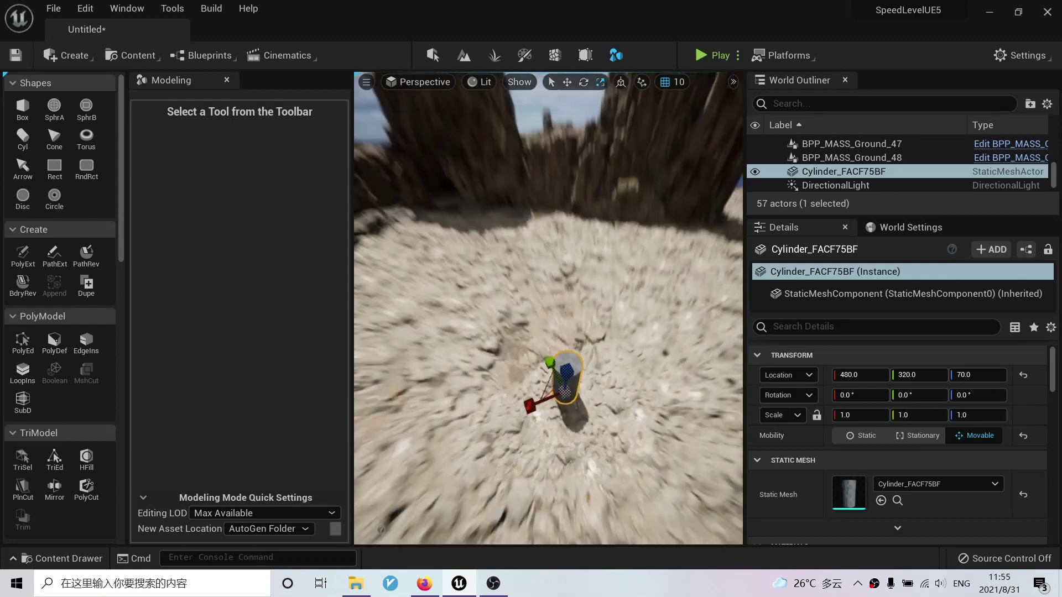
{"action": "right_click_drag", "start_coordinate": [559, 211], "coordinate": [568, 352]}
{"action": "left_click_drag", "start_coordinate": [561, 368], "coordinate": [594, 335]}
{"action": "right_click_drag", "start_coordinate": [575, 354], "coordinate": [631, 343]}
{"action": "left_click_drag", "start_coordinate": [541, 393], "coordinate": [539, 390]}
{"action": "right_click_drag", "start_coordinate": [540, 391], "coordinate": [556, 335]}
{"action": "mouse_move", "coordinate": [499, 385]}
{"action": "left_mouse_down"}
{"action": "mouse_move", "coordinate": [499, 365]}
{"action": "mouse_move", "coordinate": [505, 381]}
{"action": "left_mouse_up"}
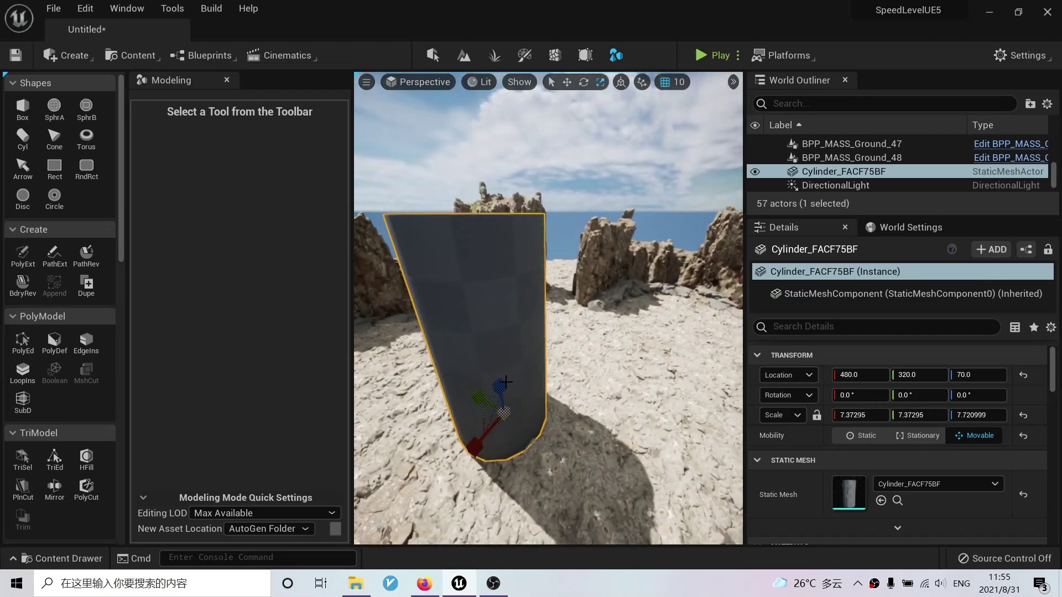
{"action": "left_click_drag", "start_coordinate": [486, 419], "coordinate": [486, 417]}
{"action": "right_click_drag", "start_coordinate": [487, 417], "coordinate": [541, 434]}
Move the cylinder to X 290, Y 770 and adjust its vertical scale to about 6.64.
{"action": "key", "text": "w"}
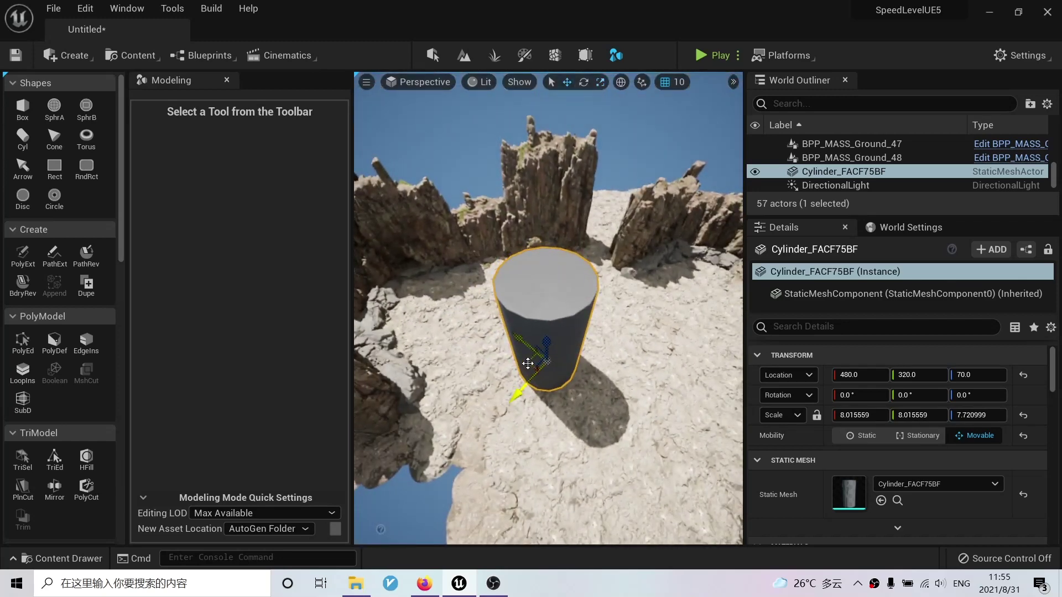
{"action": "right_click_drag", "start_coordinate": [523, 342], "coordinate": [514, 391]}
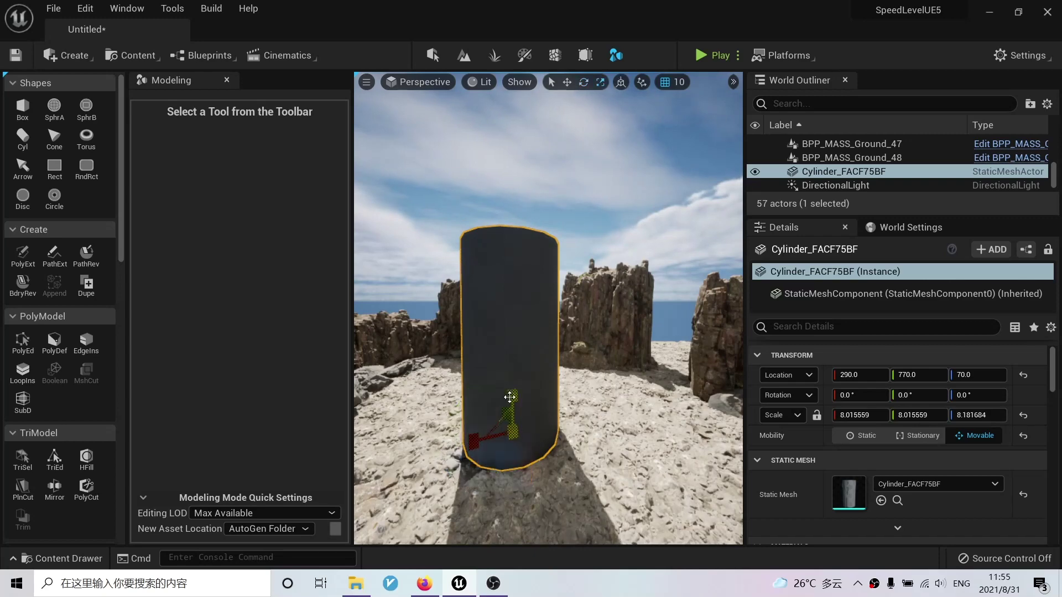
{"action": "left_click_drag", "start_coordinate": [513, 396], "coordinate": [513, 412]}
{"action": "right_click_drag", "start_coordinate": [513, 412], "coordinate": [555, 321]}
Place an unscaled instance of the generated cylinder asset beside the tower for comparison and delete it.
{"action": "key", "text": "ctrl+space"}
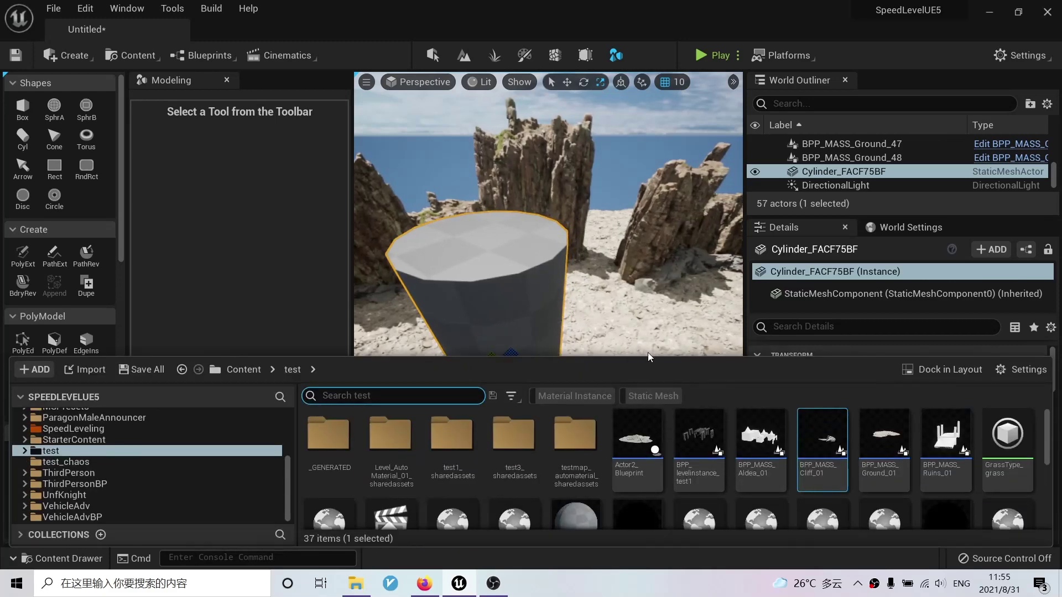
{"action": "right_click_drag", "start_coordinate": [648, 352], "coordinate": [644, 404]}
{"action": "key", "text": "ctrl+space"}
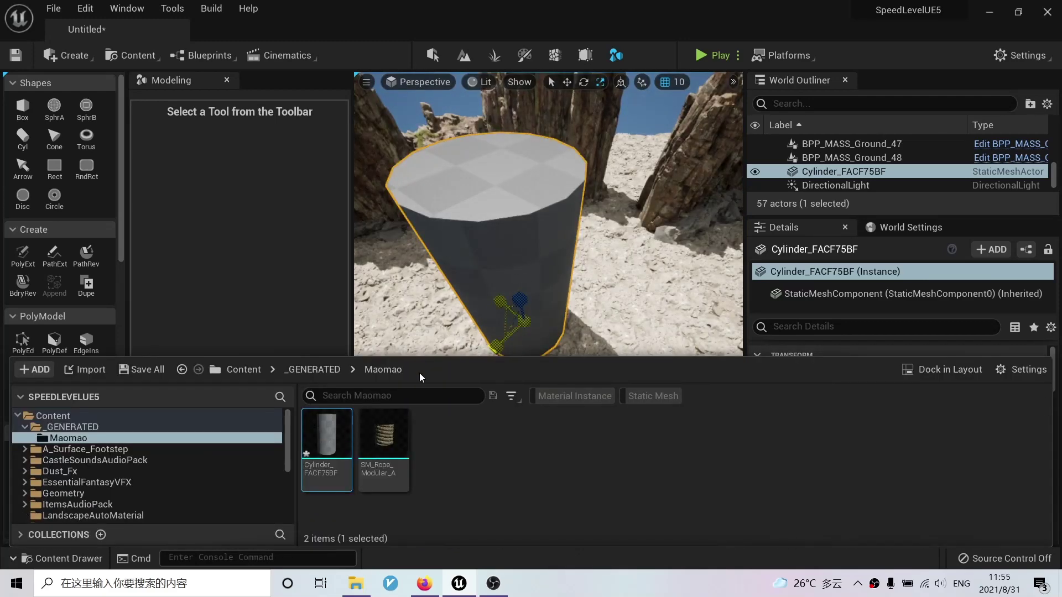
{"action": "left_click_drag", "start_coordinate": [325, 432], "coordinate": [634, 345]}
{"action": "right_click_drag", "start_coordinate": [634, 345], "coordinate": [634, 318]}
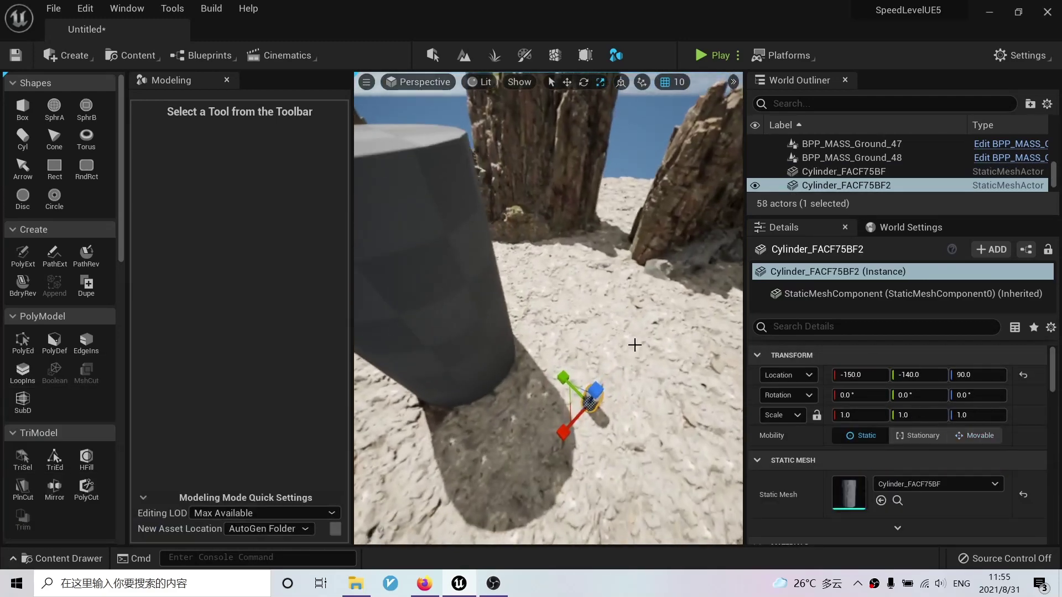
{"action": "key", "text": "Delete"}
Bake the tower cylinder's rotation and full scale into its mesh asset.
{"action": "left_click", "coordinate": [443, 334]}
{"action": "scroll", "coordinate": [51, 407], "scroll_direction": "down", "scroll_amount": 3}
{"action": "scroll", "coordinate": [51, 407], "scroll_direction": "down", "scroll_amount": 5}
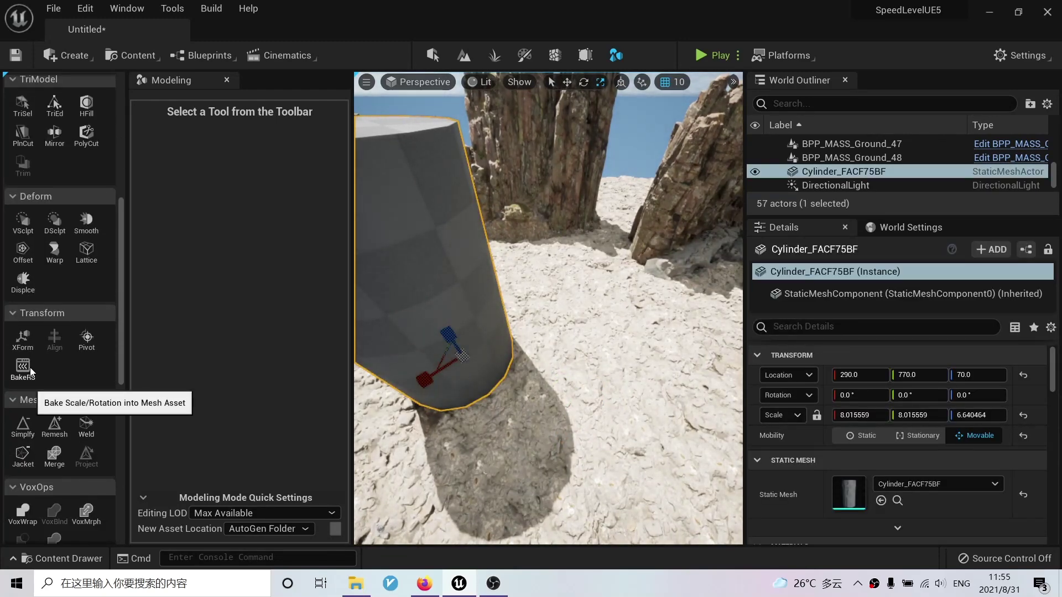
{"action": "left_click", "coordinate": [23, 368]}
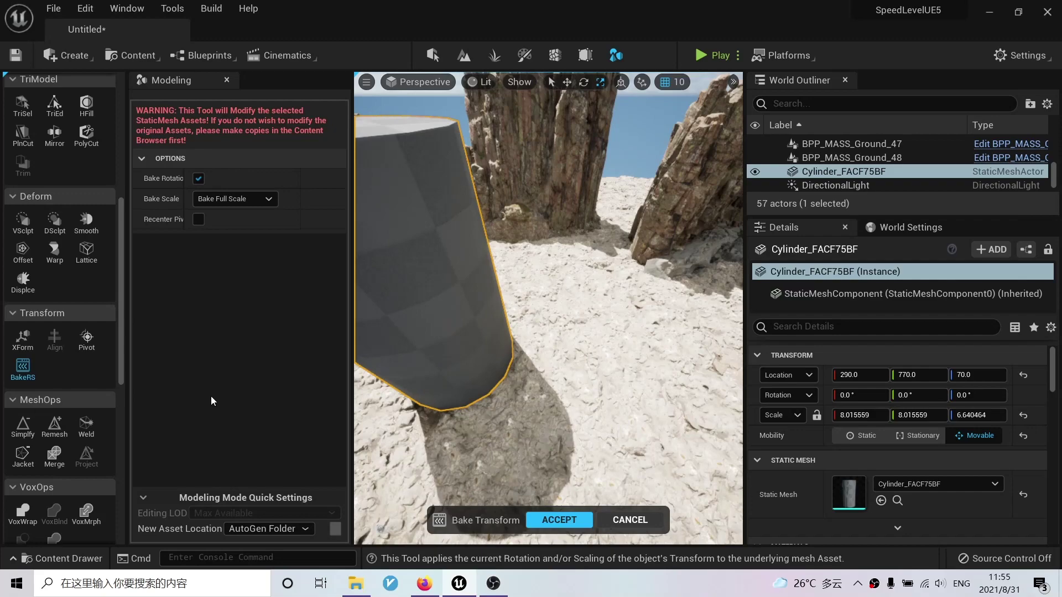
{"action": "left_click", "coordinate": [560, 520]}
Inset the cylinder's top face with PolyGroup Edit to form a narrow ring around the rim, and accept the edit.
{"action": "key", "text": "f"}
{"action": "mouse_move", "coordinate": [548, 332]}
{"action": "right_mouse_down"}
{"action": "mouse_move", "coordinate": [558, 398]}
{"action": "mouse_move", "coordinate": [548, 337]}
{"action": "mouse_move", "coordinate": [514, 310]}
{"action": "mouse_move", "coordinate": [531, 332]}
{"action": "right_mouse_up"}
{"action": "key", "text": "Escape"}
{"action": "right_click_drag", "start_coordinate": [607, 339], "coordinate": [625, 365]}
{"action": "left_click", "coordinate": [606, 339]}
{"action": "mouse_move", "coordinate": [587, 310]}
{"action": "left_mouse_down", "text": "alt"}
{"action": "mouse_move", "coordinate": [587, 343]}
{"action": "mouse_move", "coordinate": [600, 303]}
{"action": "left_mouse_up", "text": "alt"}
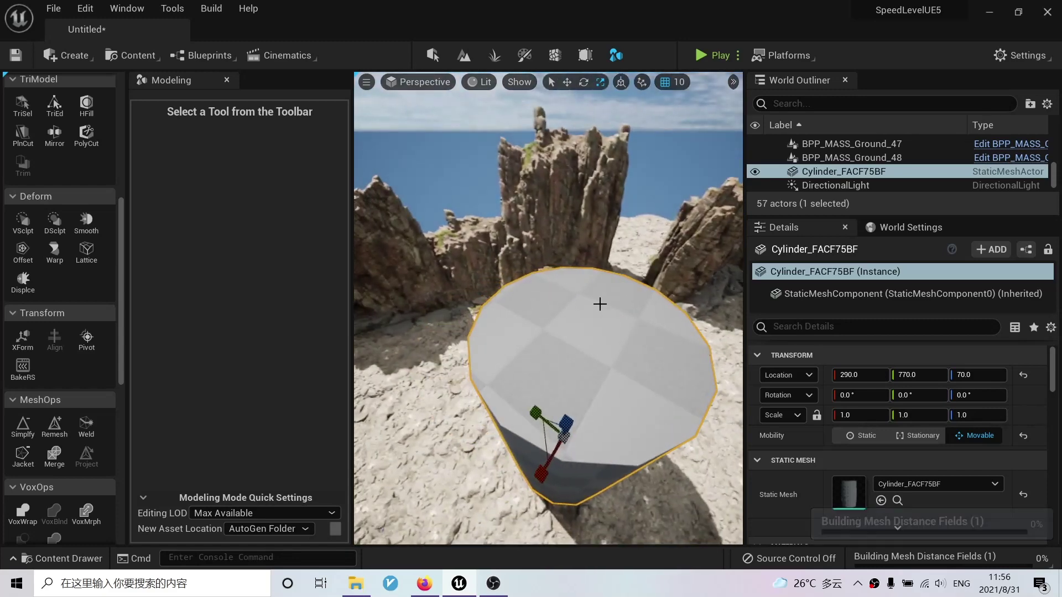
{"action": "left_click_drag", "start_coordinate": [583, 350], "coordinate": [620, 349], "text": "alt"}
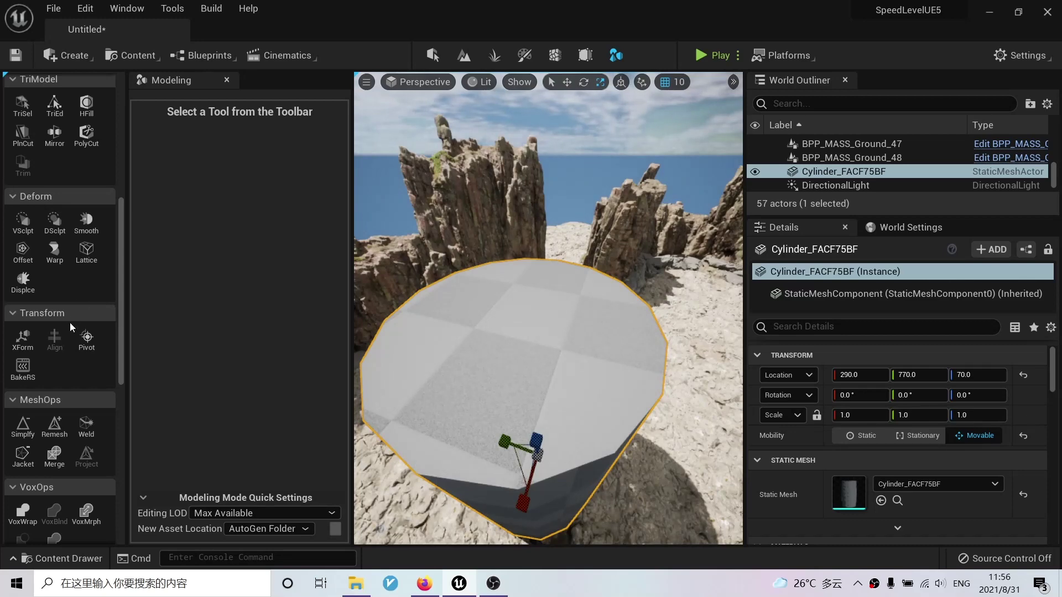
{"action": "scroll", "coordinate": [75, 268], "scroll_direction": "down", "scroll_amount": 3}
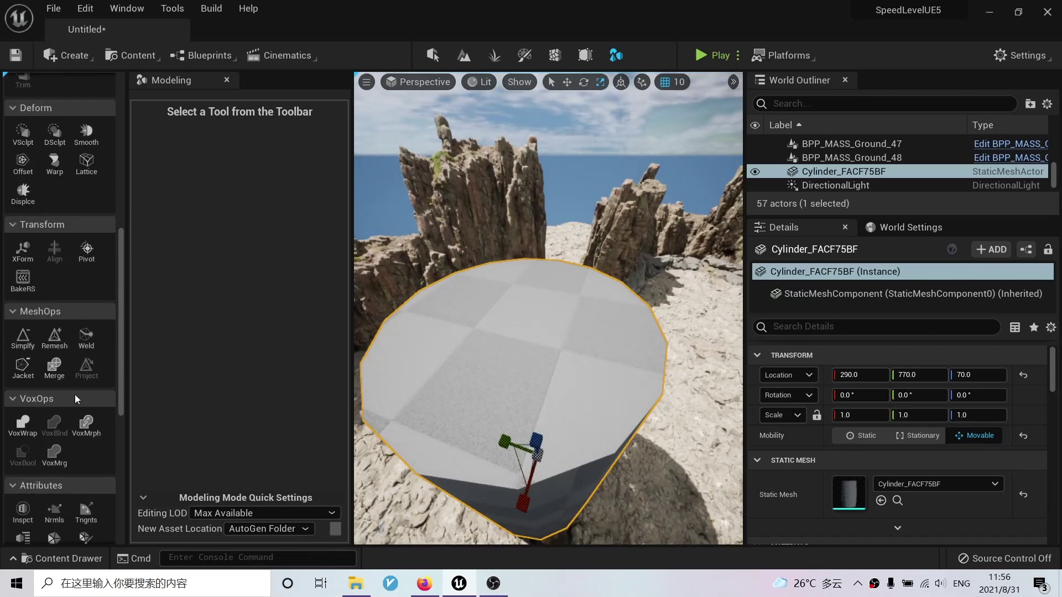
{"action": "scroll", "coordinate": [76, 399], "scroll_direction": "up", "scroll_amount": 10}
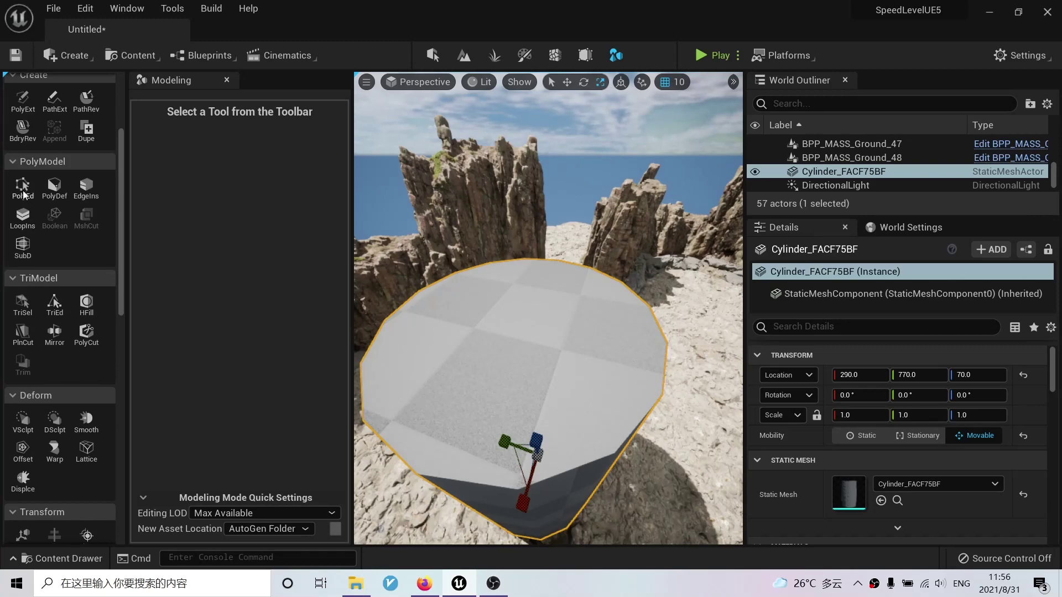
{"action": "left_click", "coordinate": [22, 188]}
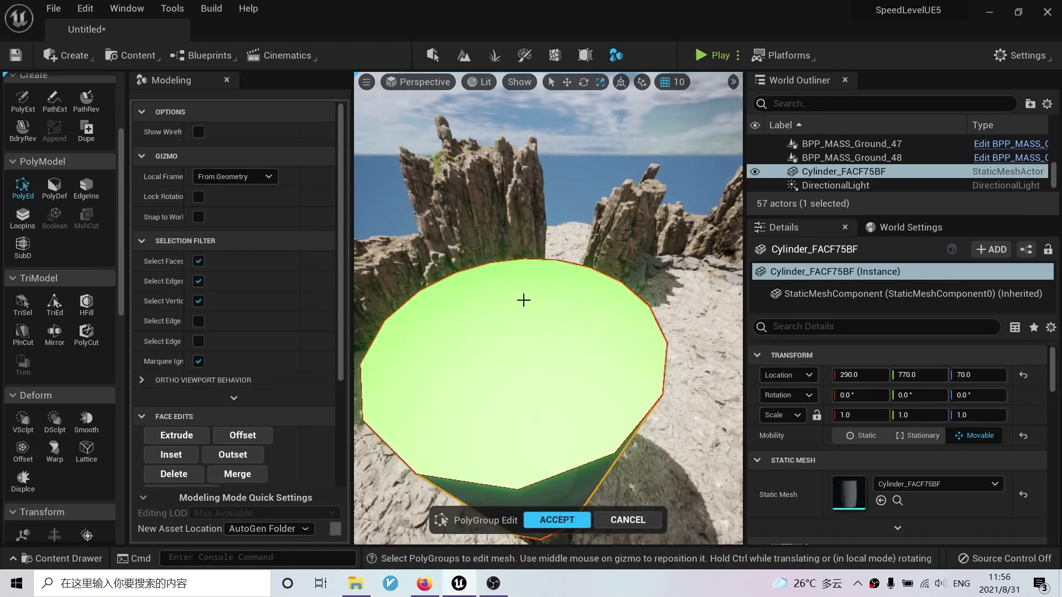
{"action": "left_click", "coordinate": [522, 304]}
{"action": "left_click", "coordinate": [173, 454]}
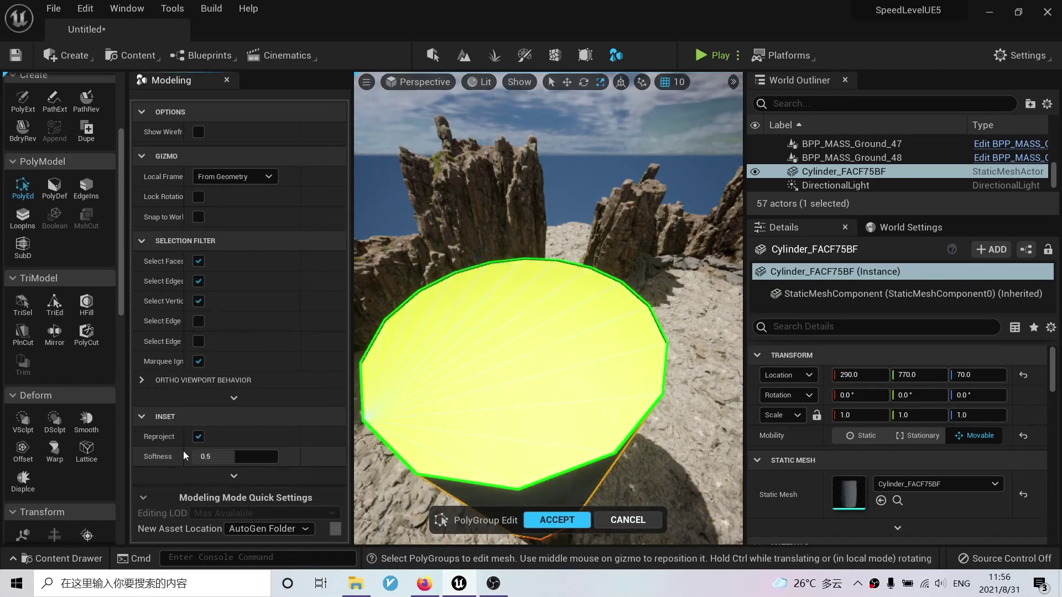
{"action": "left_click", "coordinate": [594, 433]}
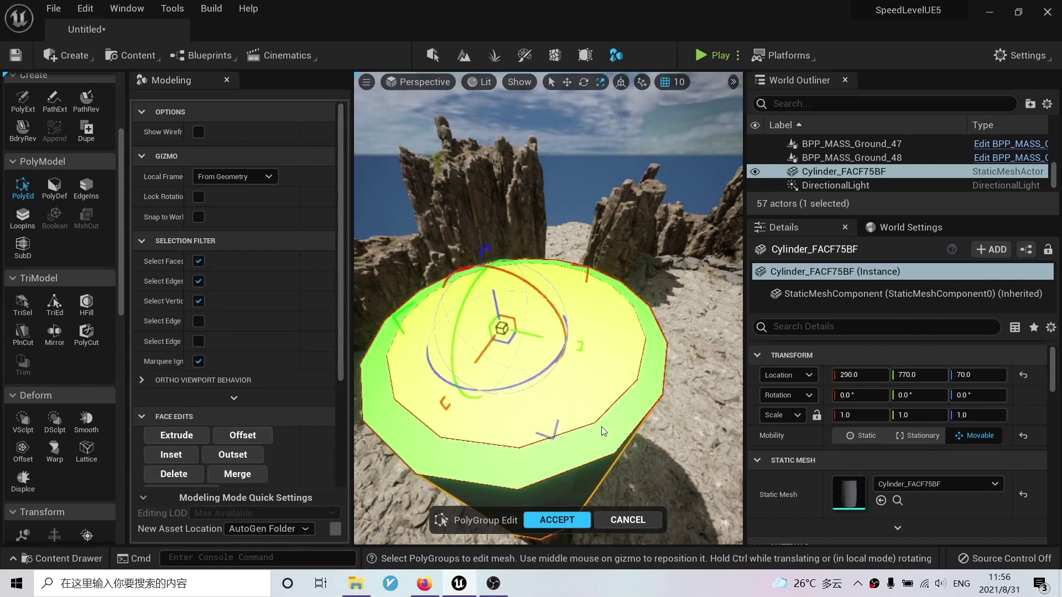
{"action": "left_click_drag", "start_coordinate": [604, 431], "coordinate": [523, 431], "text": "alt"}
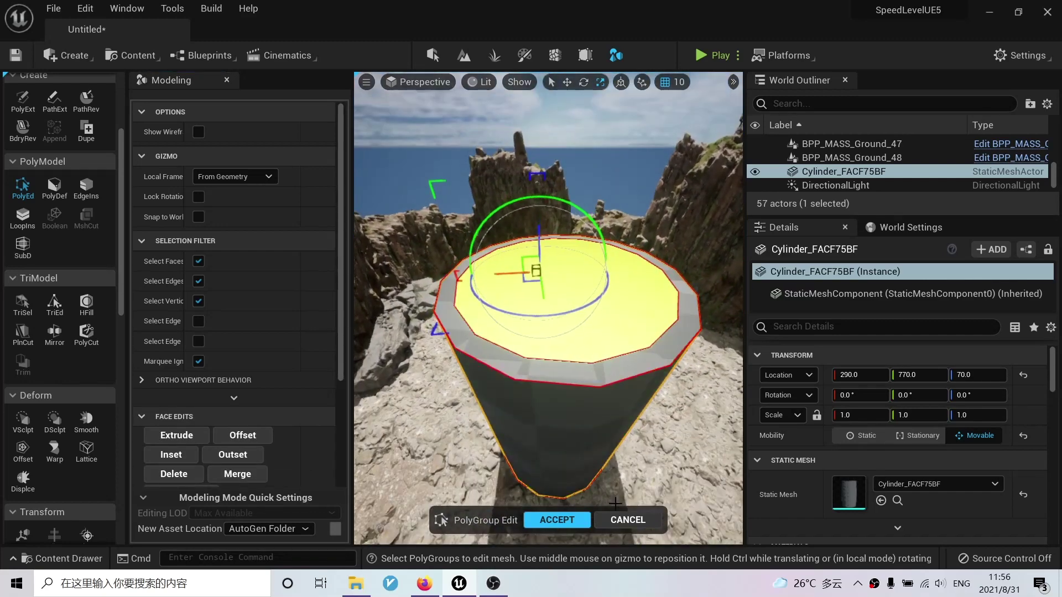
{"action": "left_click", "coordinate": [567, 520]}
Select every other segment of the top rim ring with the triangle selection brush at size 0.0452.
{"action": "right_click_drag", "start_coordinate": [529, 365], "coordinate": [536, 396]}
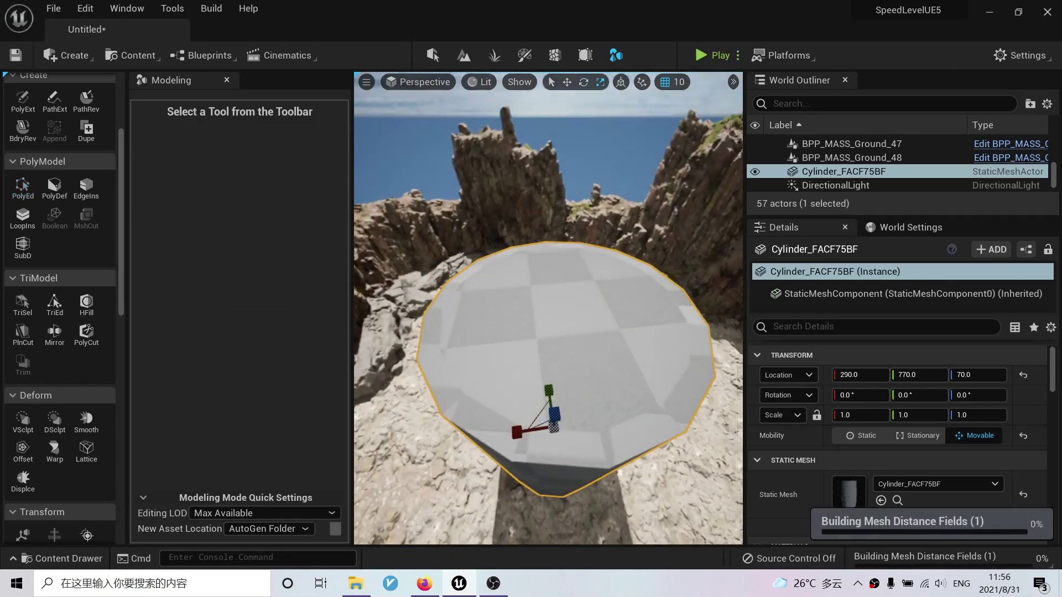
{"action": "left_click", "coordinate": [16, 313]}
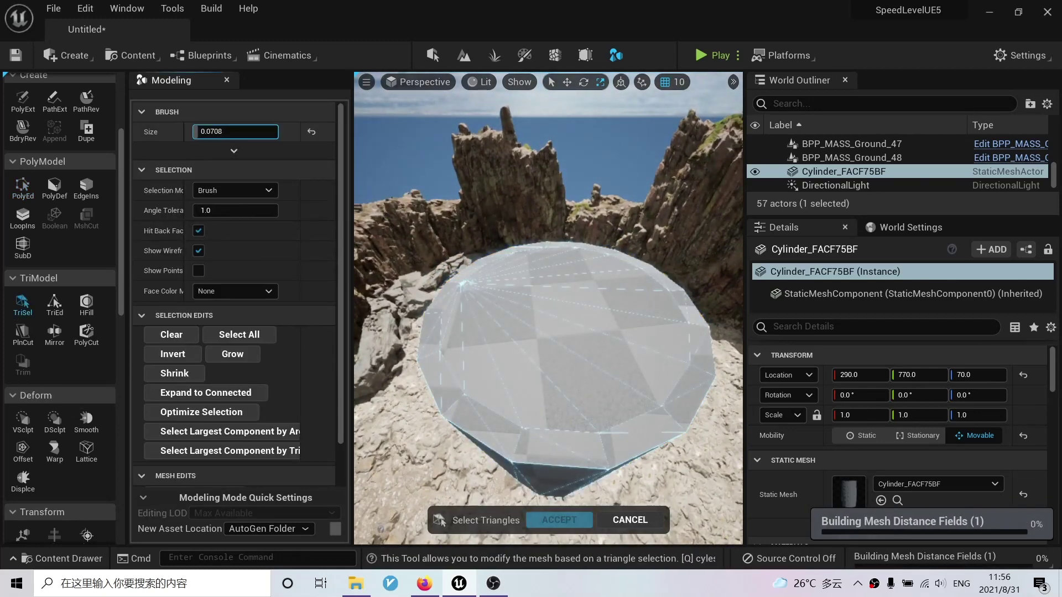
{"action": "mouse_move", "coordinate": [476, 403]}
{"action": "left_mouse_down", "text": "alt"}
{"action": "mouse_move", "coordinate": [458, 422]}
{"action": "mouse_move", "coordinate": [570, 375]}
{"action": "left_mouse_up", "text": "alt"}
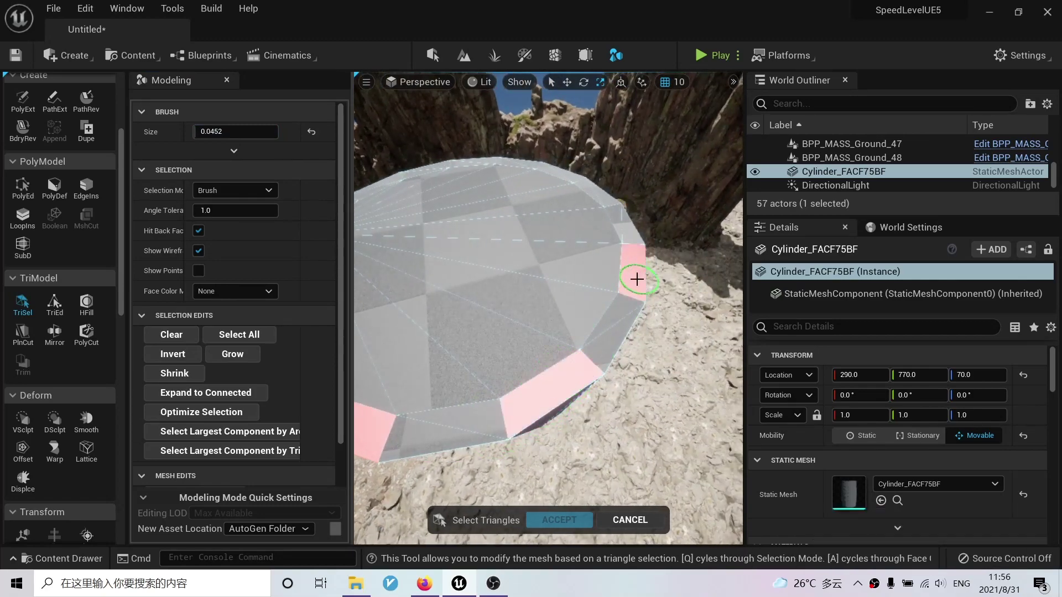
{"action": "left_click_drag", "start_coordinate": [637, 279], "coordinate": [515, 316], "text": "alt"}
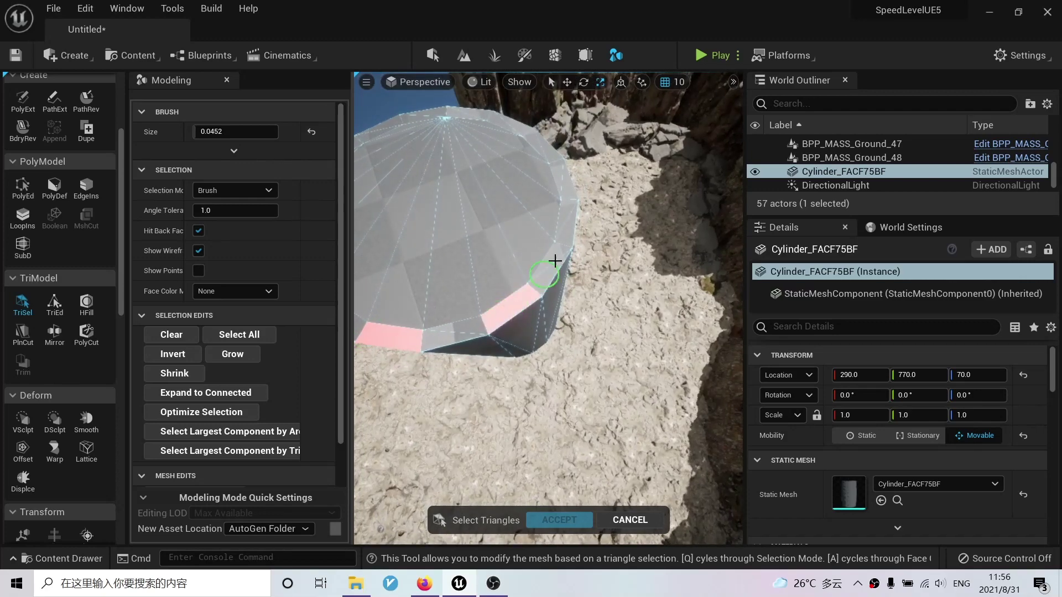
{"action": "left_click", "coordinate": [566, 224]}
{"action": "left_click_drag", "start_coordinate": [566, 225], "coordinate": [557, 303], "text": "alt"}
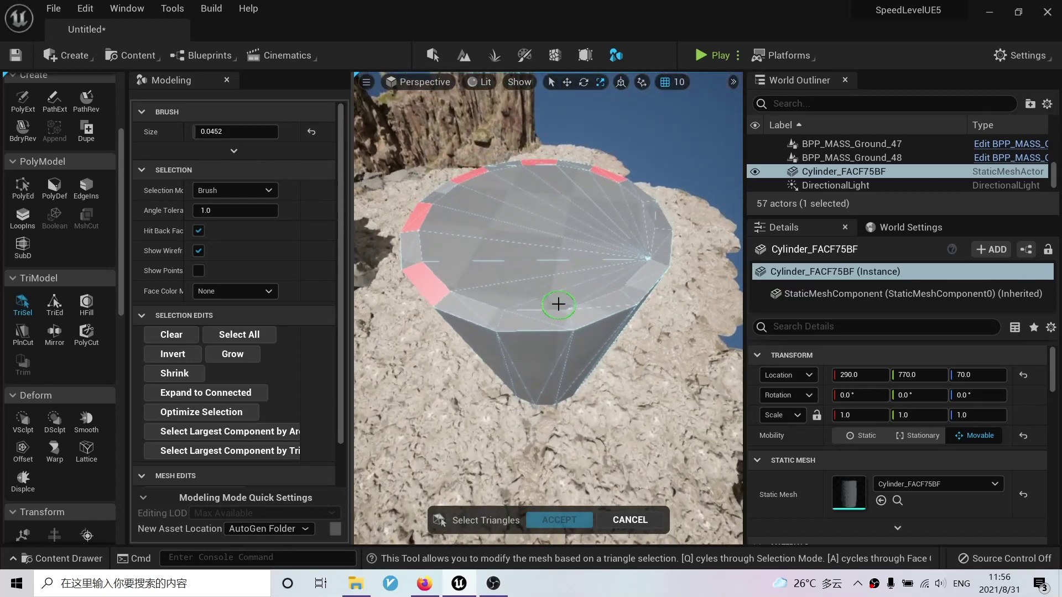
{"action": "left_click", "coordinate": [542, 322]}
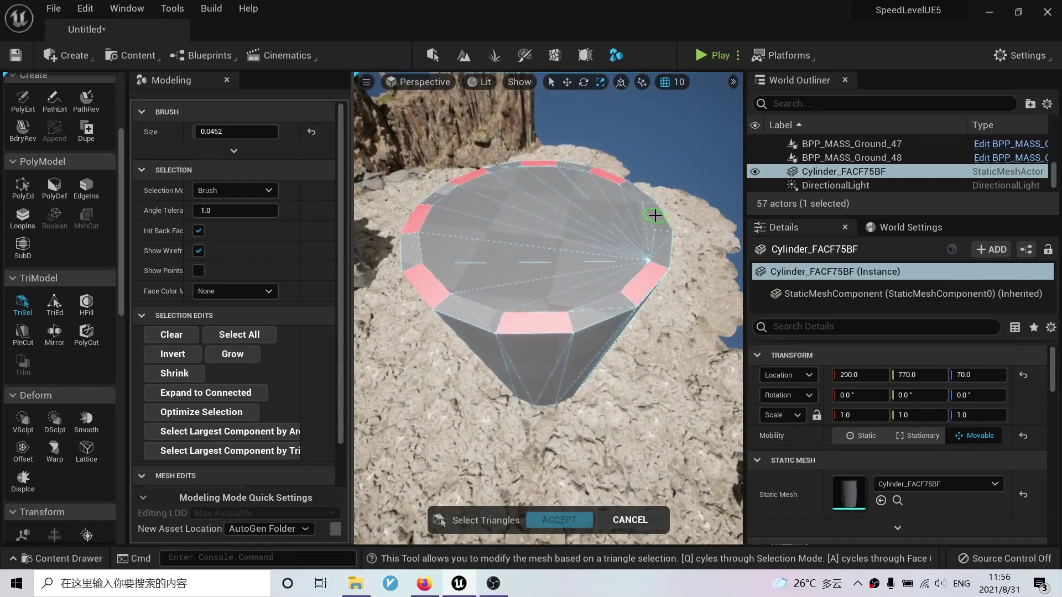
Create a PolyGroup from the selected alternate rim triangles and accept the selection edit.
{"action": "mouse_move", "coordinate": [655, 215]}
{"action": "left_mouse_down", "text": "alt"}
{"action": "mouse_move", "coordinate": [464, 231]}
{"action": "mouse_move", "coordinate": [432, 260]}
{"action": "left_mouse_up", "text": "alt"}
{"action": "scroll", "coordinate": [241, 397], "scroll_direction": "down", "scroll_amount": 3}
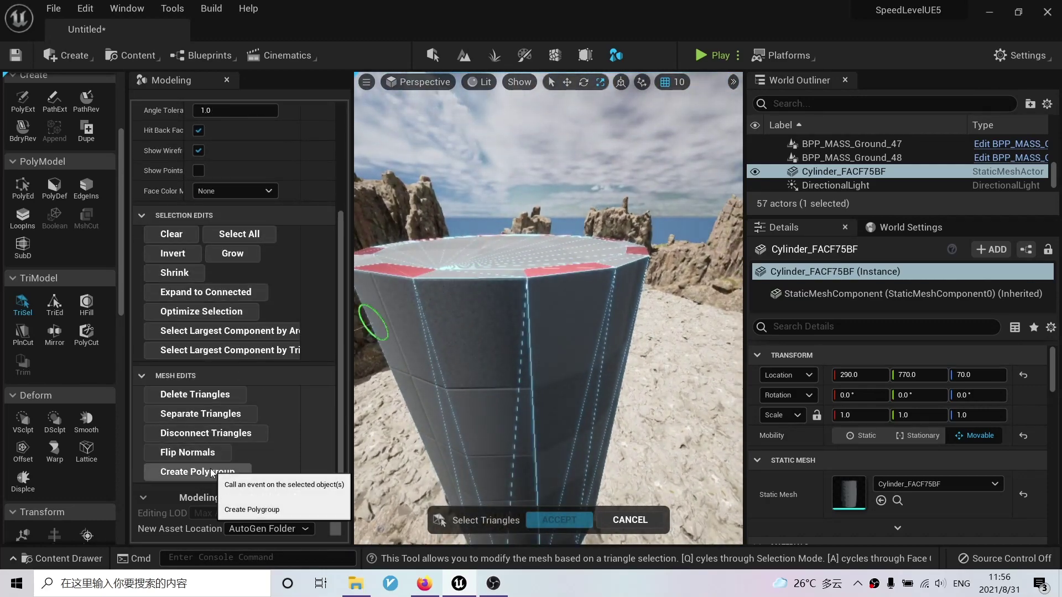
{"action": "left_click", "coordinate": [559, 520]}
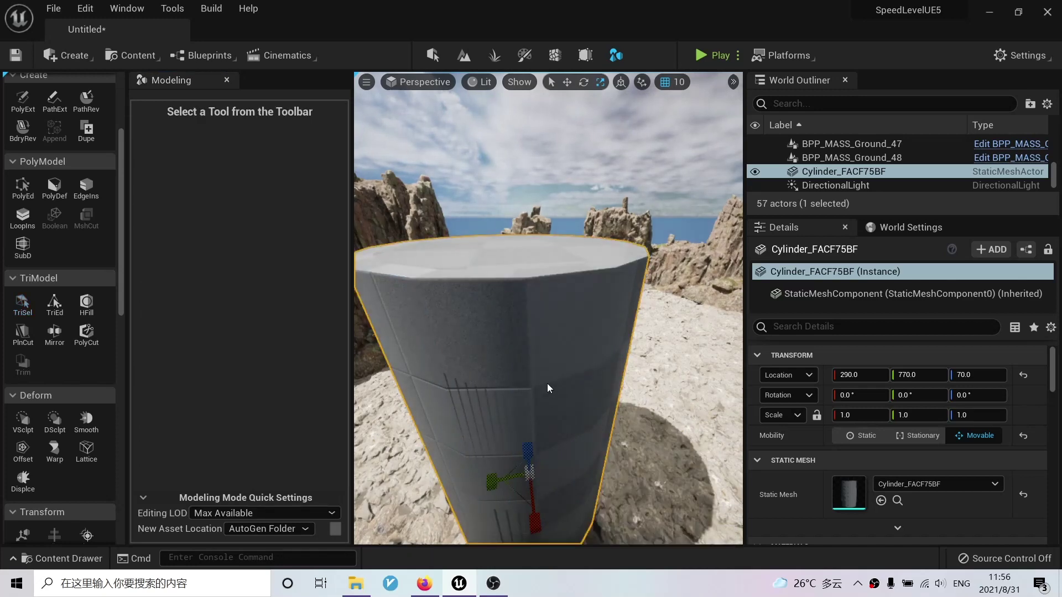
Extrude the alternate rim segments upward with PolyGroup Edit to form the battlements, and accept the edit.
{"action": "key", "text": "f"}
{"action": "right_click_drag", "start_coordinate": [548, 308], "coordinate": [636, 285]}
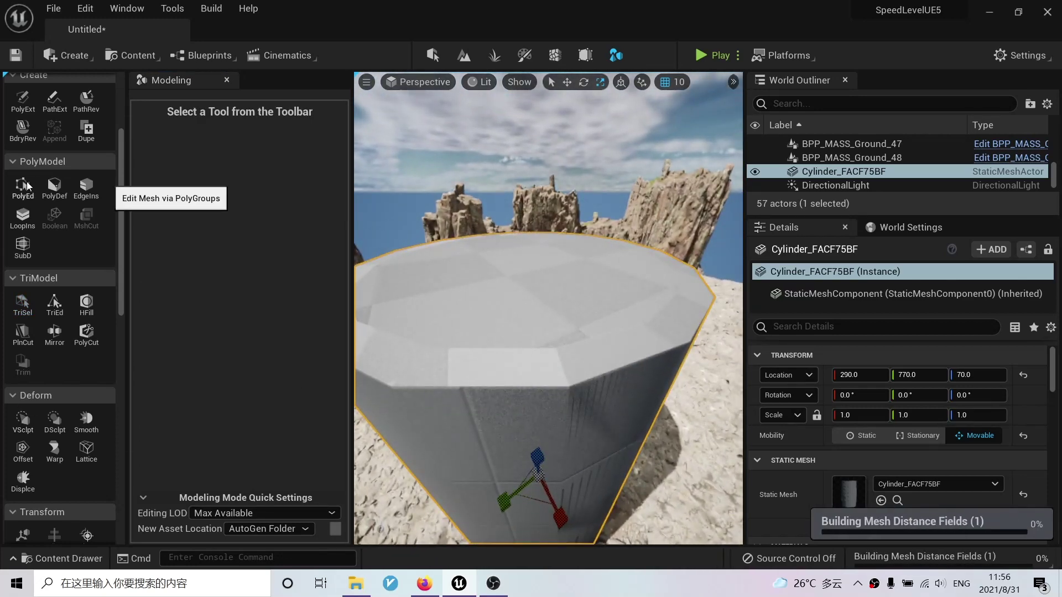
{"action": "left_click", "coordinate": [25, 186]}
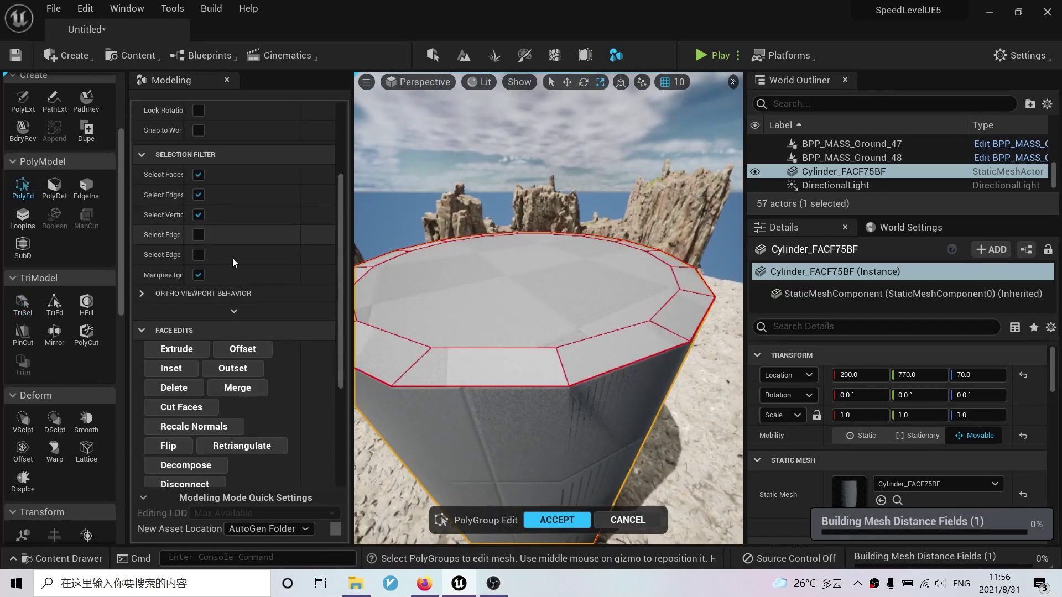
{"action": "left_click", "coordinate": [625, 345]}
{"action": "right_click_drag", "start_coordinate": [624, 345], "coordinate": [595, 352]}
{"action": "left_click", "coordinate": [176, 348]}
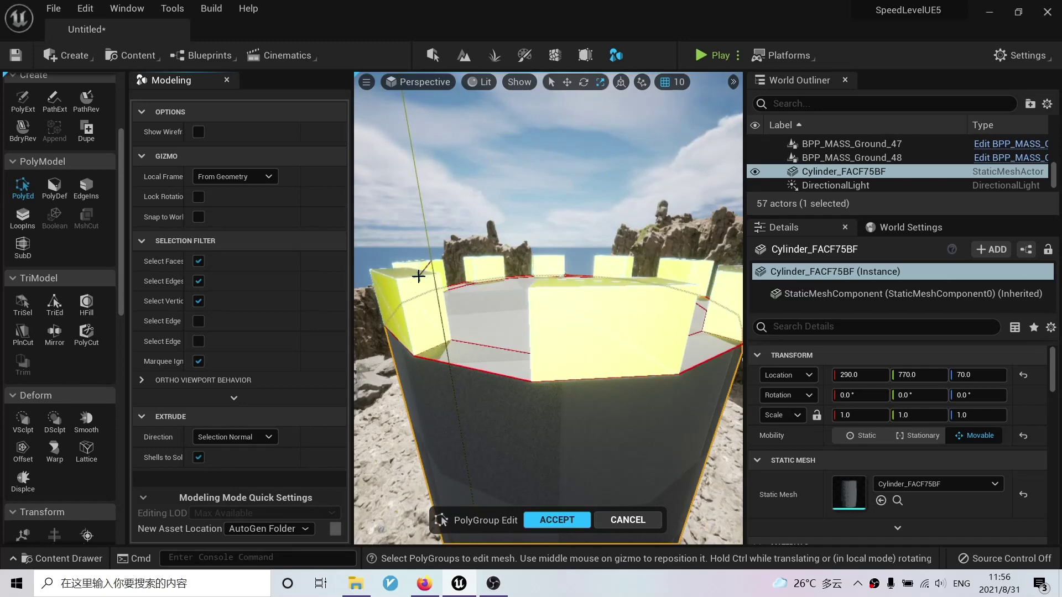
{"action": "left_click", "coordinate": [418, 285]}
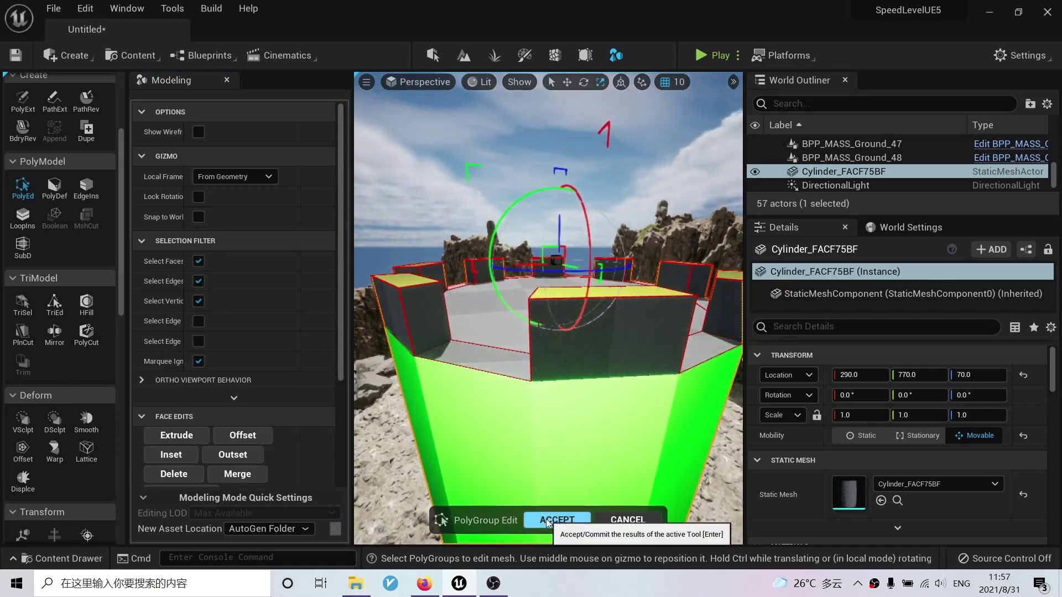
{"action": "left_click", "coordinate": [546, 519]}
{"action": "left_click_drag", "start_coordinate": [533, 402], "coordinate": [631, 422], "text": "alt"}
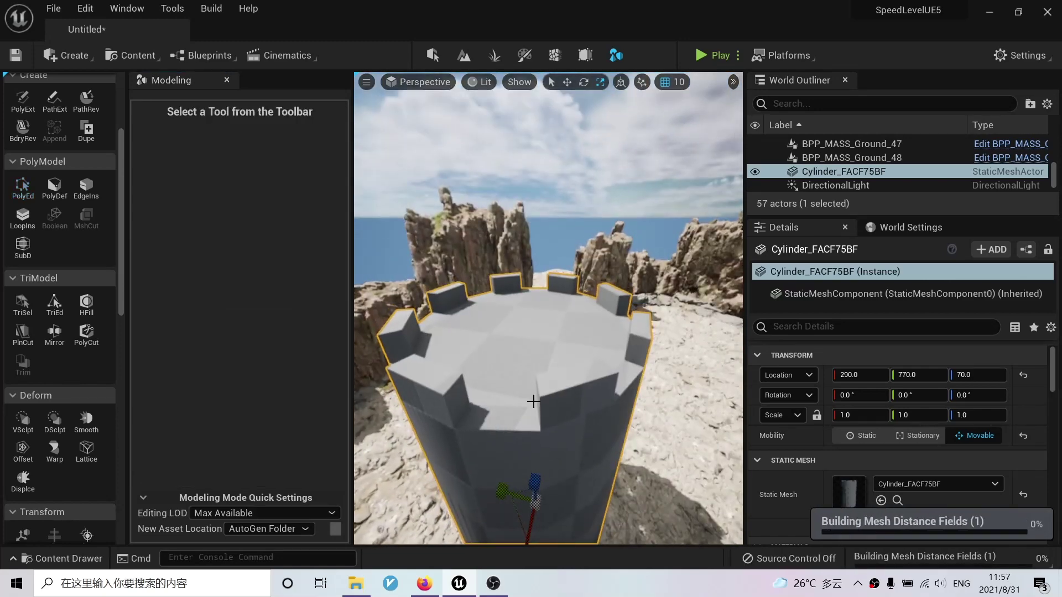
{"action": "right_click_drag", "start_coordinate": [579, 401], "coordinate": [577, 371]}
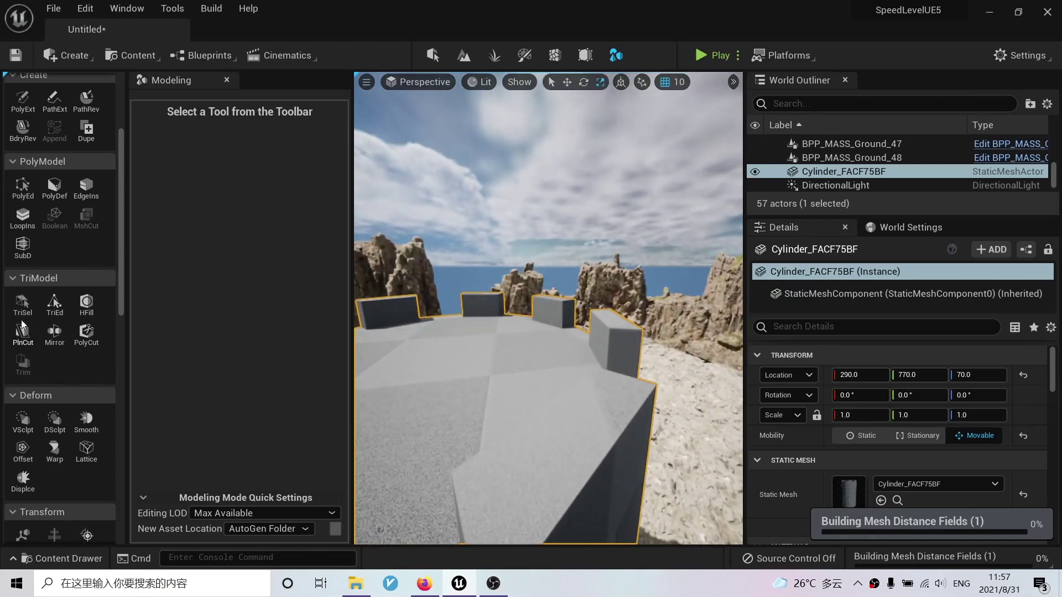
{"action": "left_click", "coordinate": [22, 305]}
{"action": "right_click_drag", "start_coordinate": [474, 381], "coordinate": [482, 408]}
{"action": "left_click", "coordinate": [22, 188]}
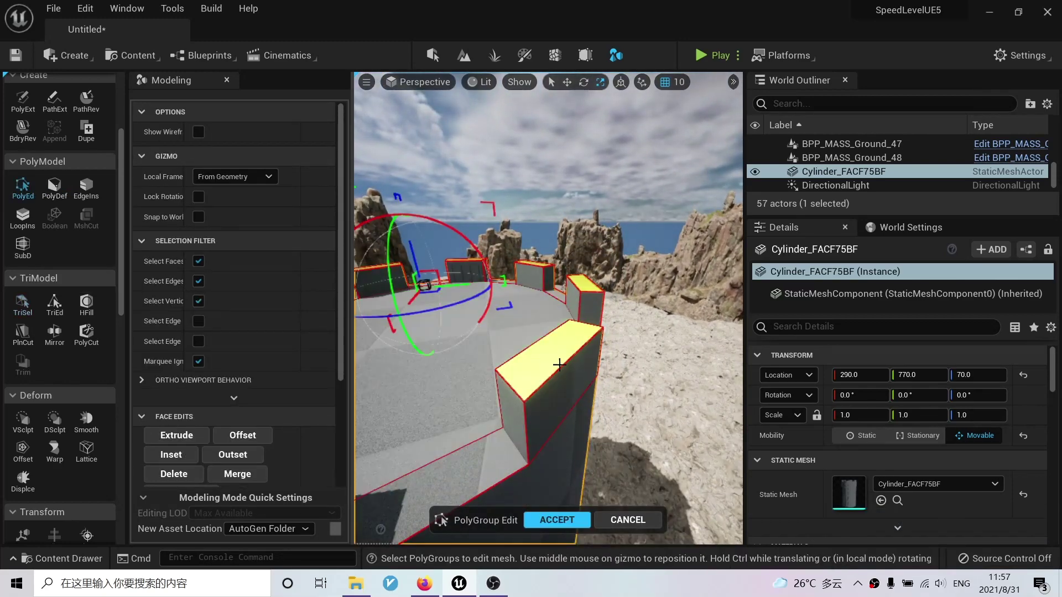
{"action": "left_click", "coordinate": [614, 520]}
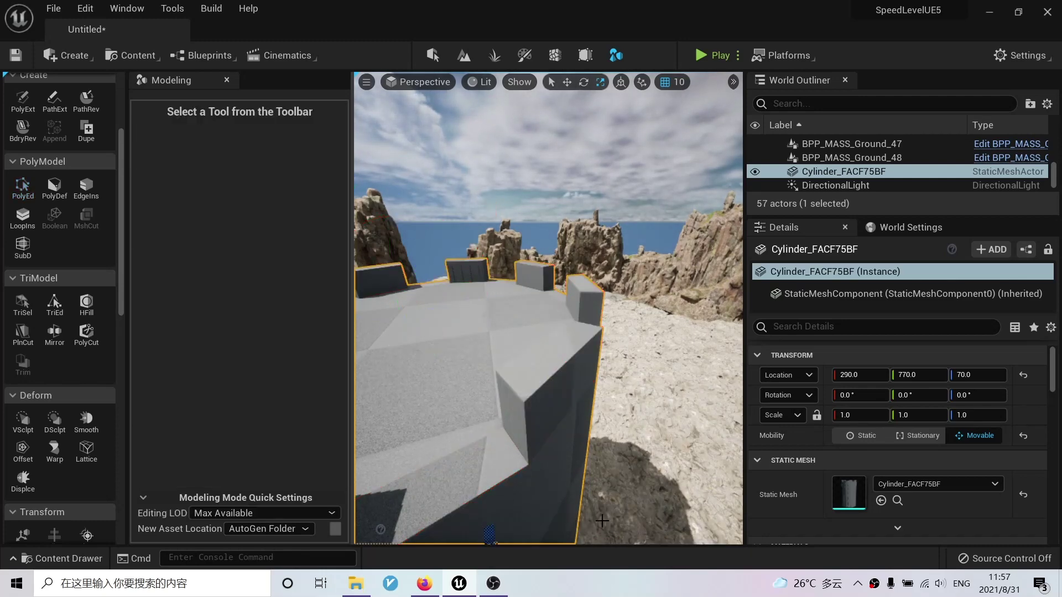
Select the outer top edges of all the battlements with PolyGroup Edit, lower them so the tops slope outward, and accept.
{"action": "left_click", "coordinate": [22, 186]}
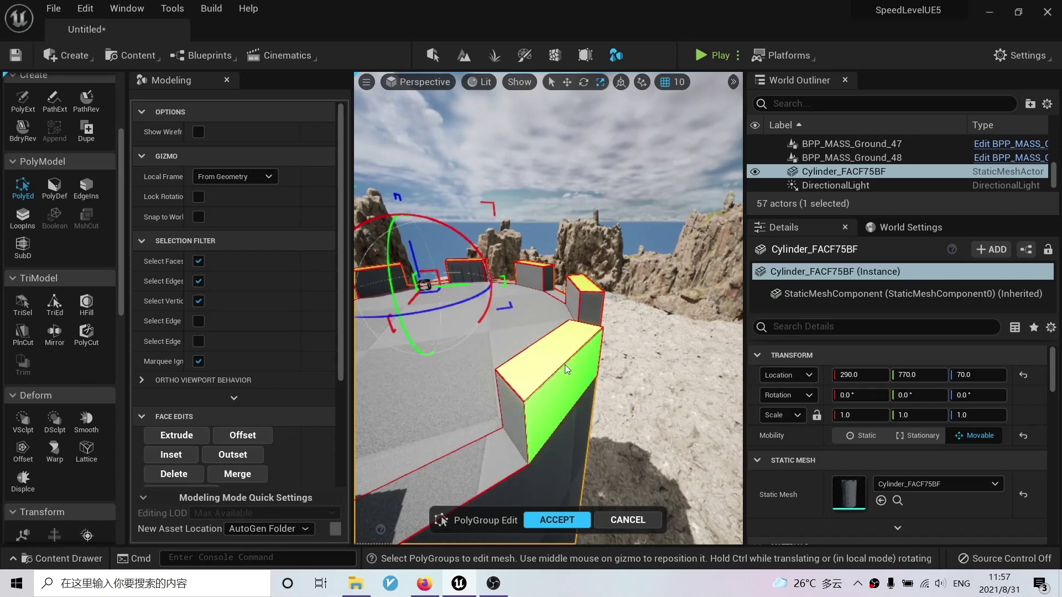
{"action": "right_click_drag", "start_coordinate": [565, 365], "coordinate": [592, 360]}
{"action": "left_click", "coordinate": [534, 382]}
{"action": "left_click", "coordinate": [614, 388], "text": "shift"}
{"action": "left_click", "coordinate": [582, 361], "text": "shift"}
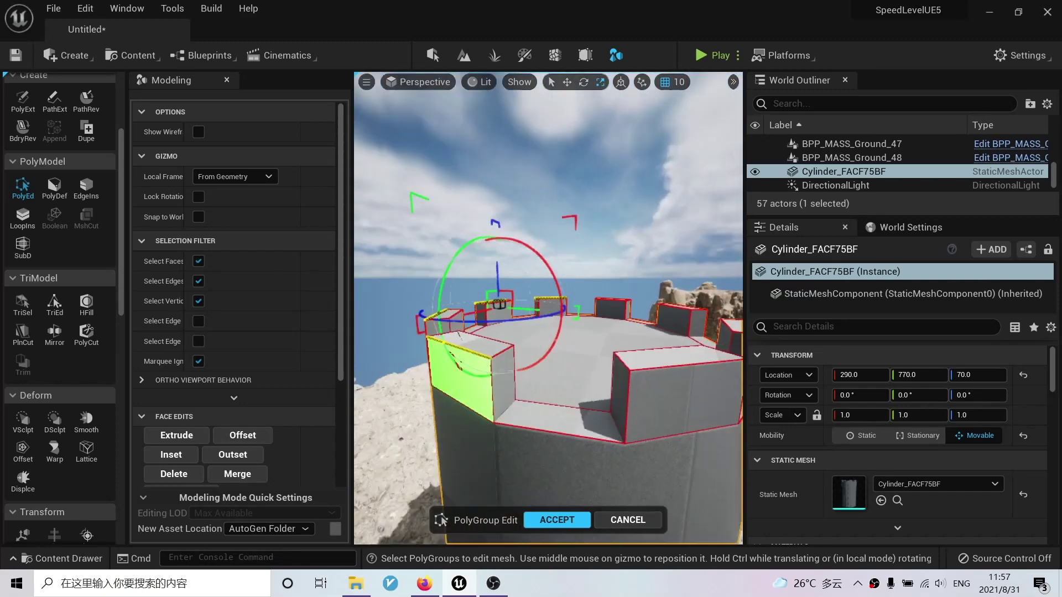
{"action": "right_click_drag", "start_coordinate": [459, 335], "coordinate": [572, 402]}
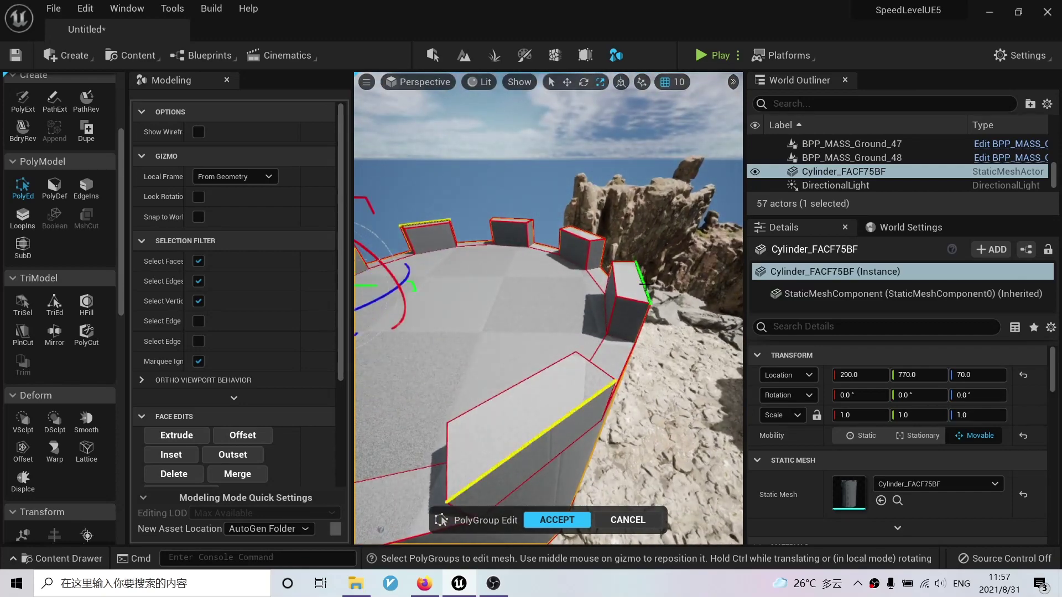
{"action": "right_click_drag", "start_coordinate": [641, 283], "coordinate": [677, 312]}
{"action": "left_click", "coordinate": [591, 358], "text": "shift"}
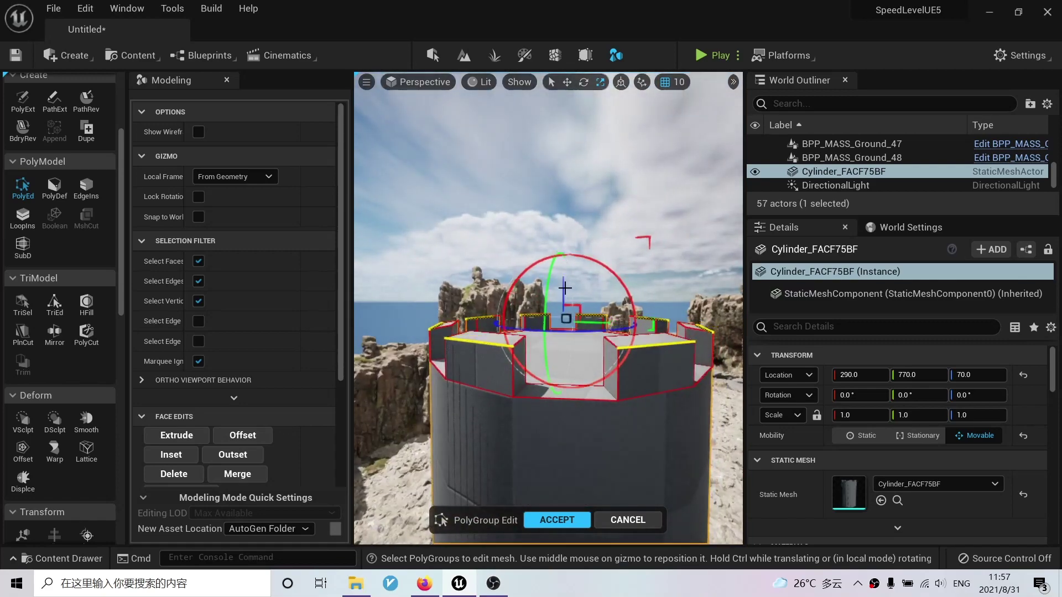
{"action": "mouse_move", "coordinate": [586, 308]}
{"action": "right_mouse_down"}
{"action": "mouse_move", "coordinate": [620, 318]}
{"action": "mouse_move", "coordinate": [586, 316]}
{"action": "mouse_move", "coordinate": [581, 305]}
{"action": "mouse_move", "coordinate": [578, 322]}
{"action": "right_mouse_up"}
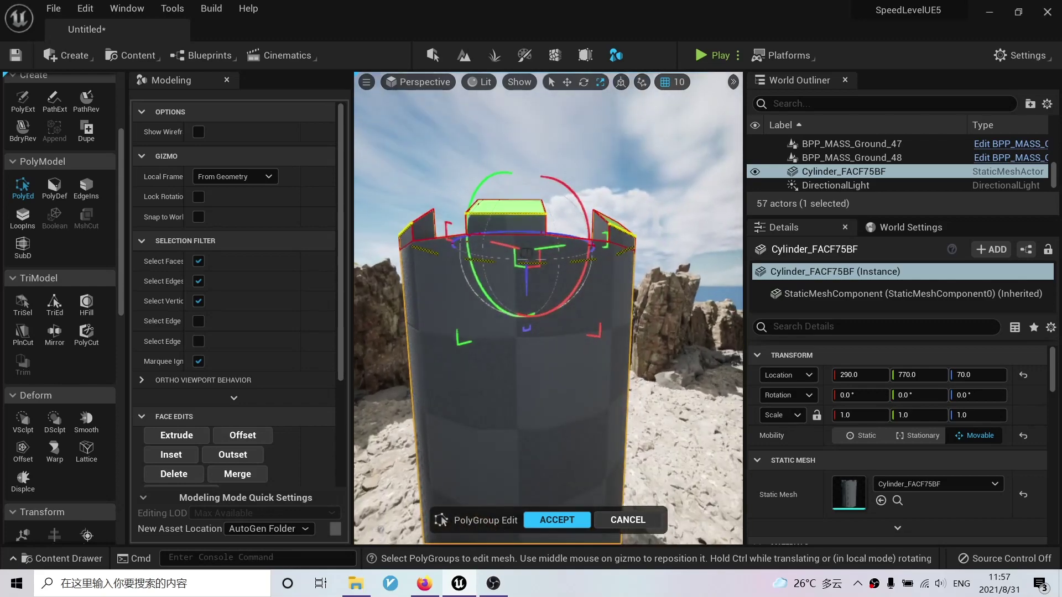
{"action": "left_click", "coordinate": [553, 520]}
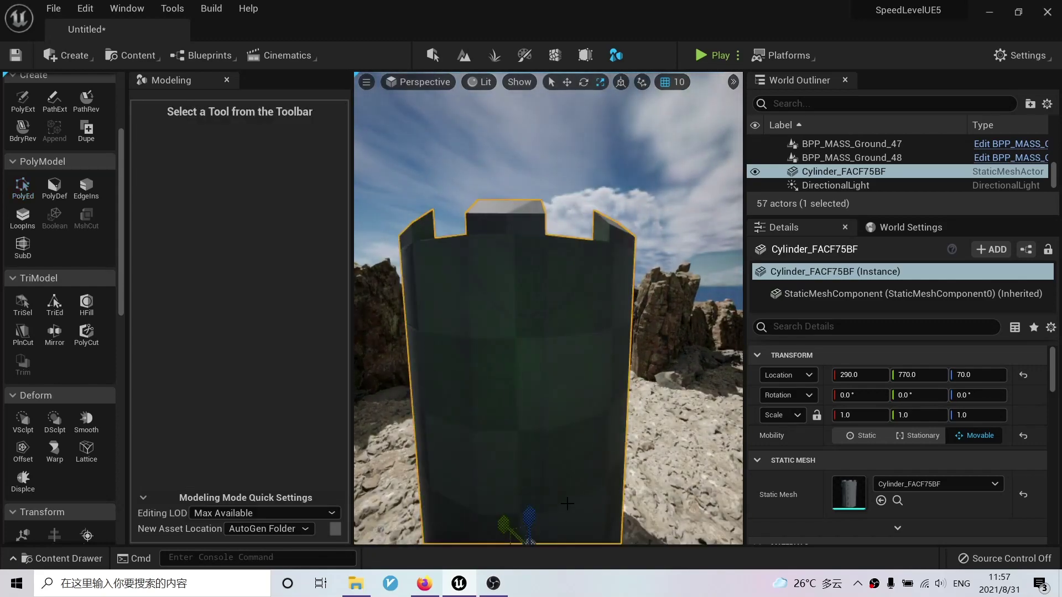
Copy the tower beside the original and duplicate its mesh into a new asset, with the source actor deleted.
{"action": "right_click_drag", "start_coordinate": [554, 520], "coordinate": [554, 545]}
{"action": "right_click_drag", "start_coordinate": [543, 363], "coordinate": [514, 357]}
{"action": "key", "text": "w"}
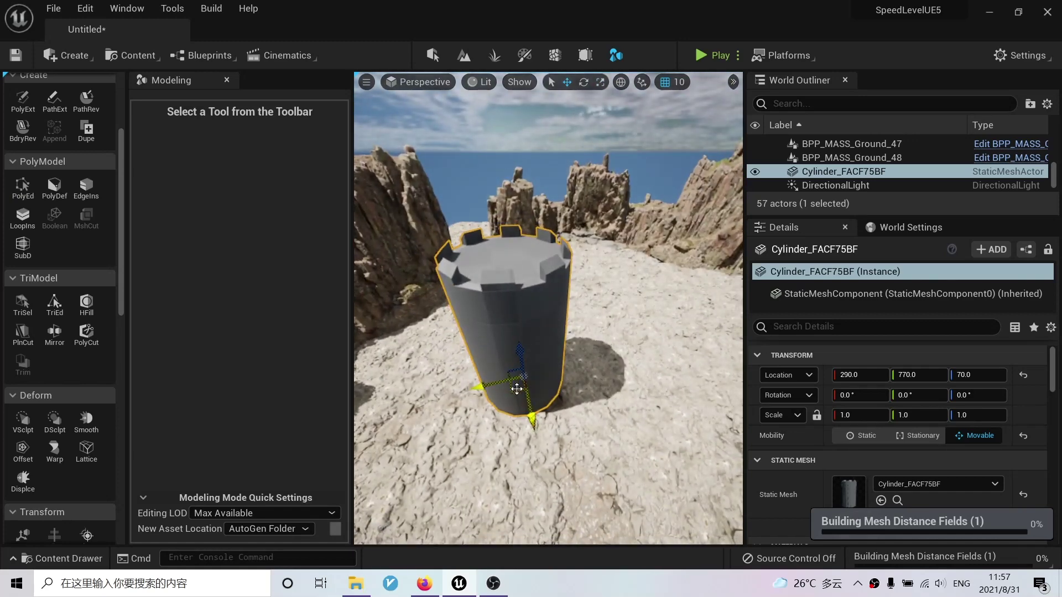
{"action": "left_click_drag", "start_coordinate": [517, 387], "coordinate": [664, 389], "text": "alt"}
{"action": "scroll", "coordinate": [42, 278], "scroll_direction": "up", "scroll_amount": 3}
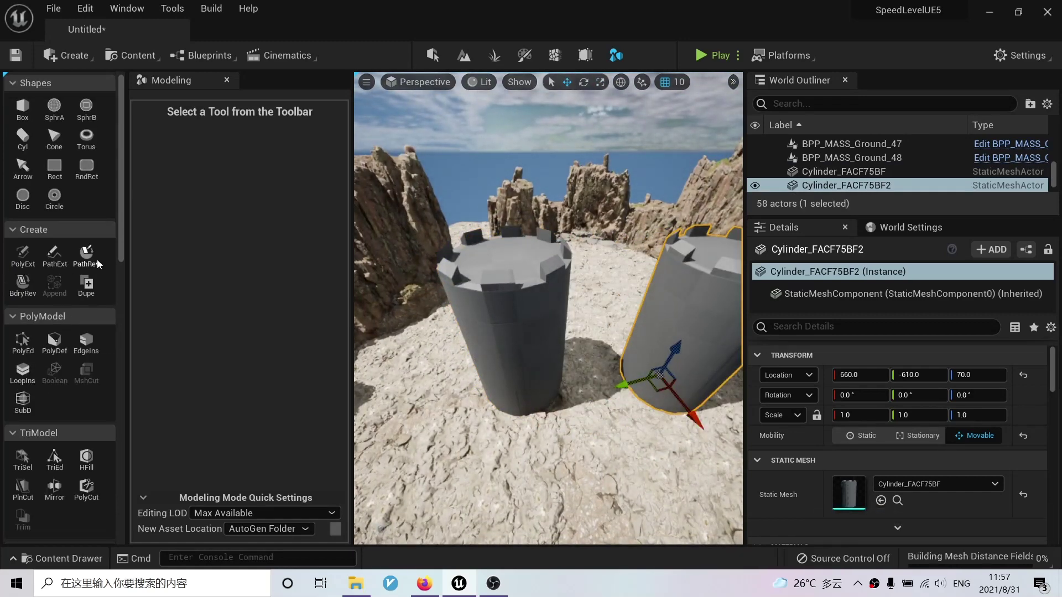
{"action": "left_click", "coordinate": [88, 285]}
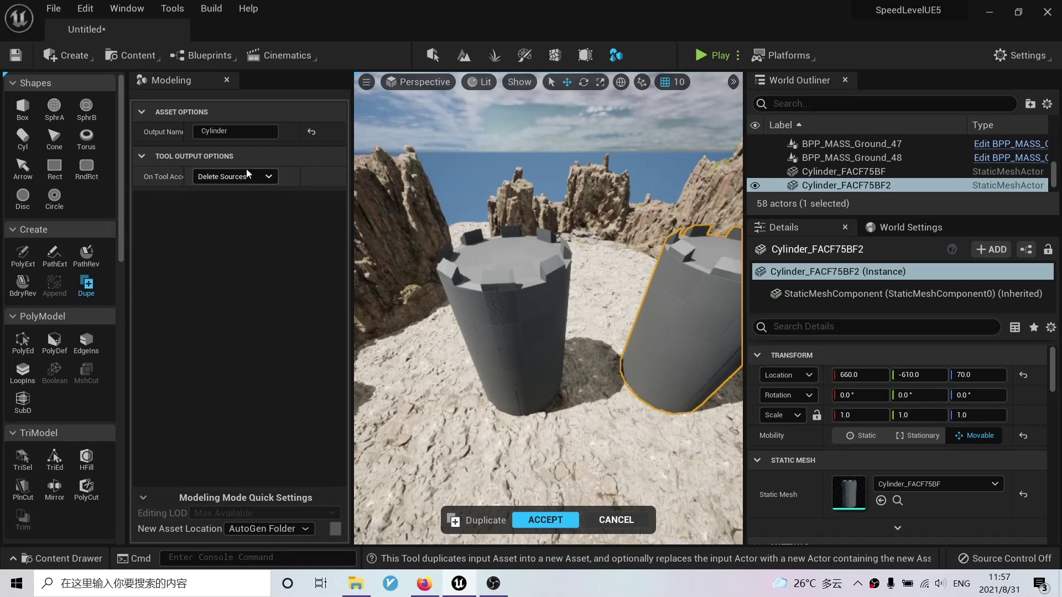
{"action": "left_click", "coordinate": [546, 520]}
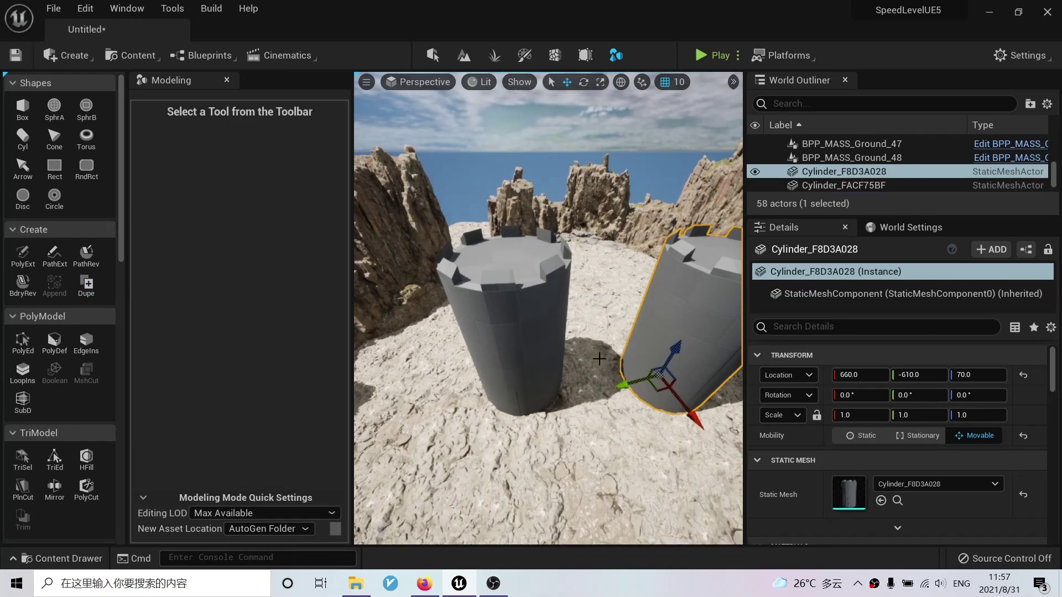
Cut the copied tower horizontally with Plane Cut, keeping only its low base section, and accept the cut.
{"action": "key", "text": "f"}
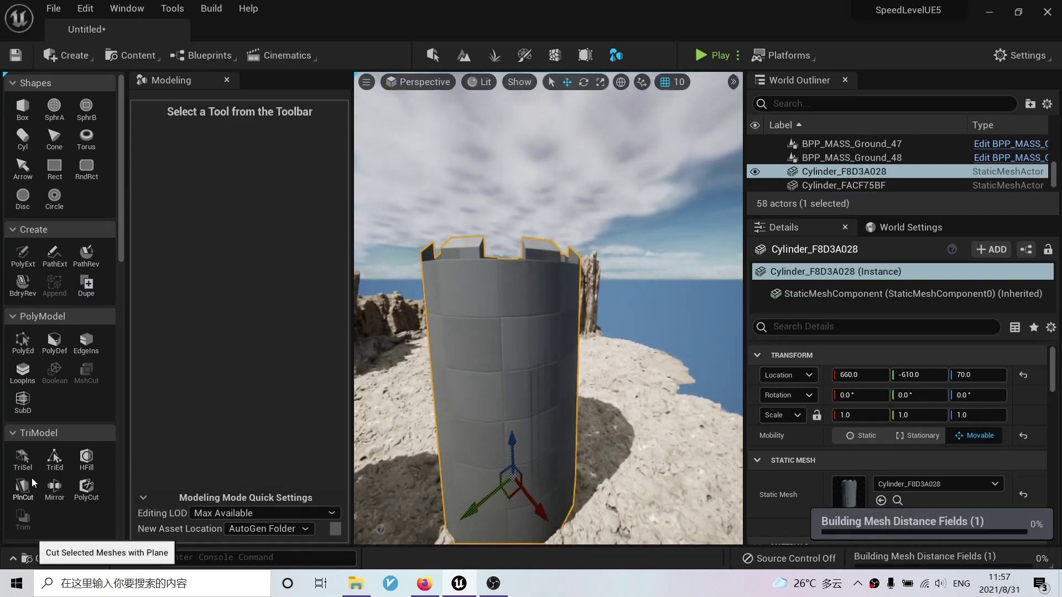
{"action": "left_click", "coordinate": [31, 481]}
{"action": "mouse_move", "coordinate": [579, 344]}
{"action": "right_mouse_down"}
{"action": "mouse_move", "coordinate": [589, 344]}
{"action": "mouse_move", "coordinate": [578, 344]}
{"action": "right_mouse_up"}
{"action": "left_click_drag", "start_coordinate": [585, 311], "coordinate": [602, 390]}
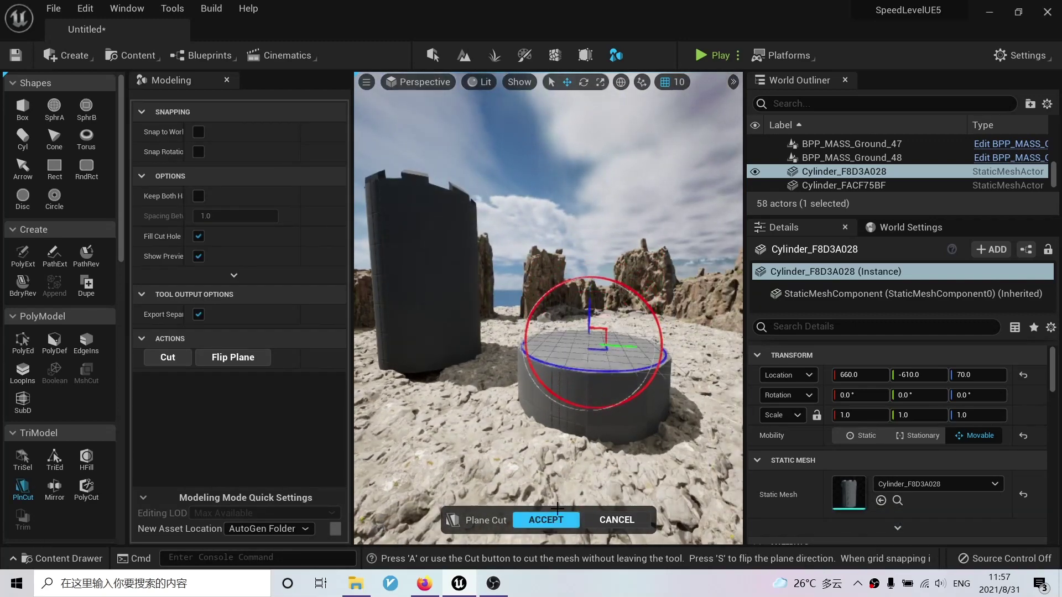
{"action": "left_click_drag", "start_coordinate": [585, 470], "coordinate": [603, 443], "text": "alt"}
{"action": "left_click", "coordinate": [546, 519]}
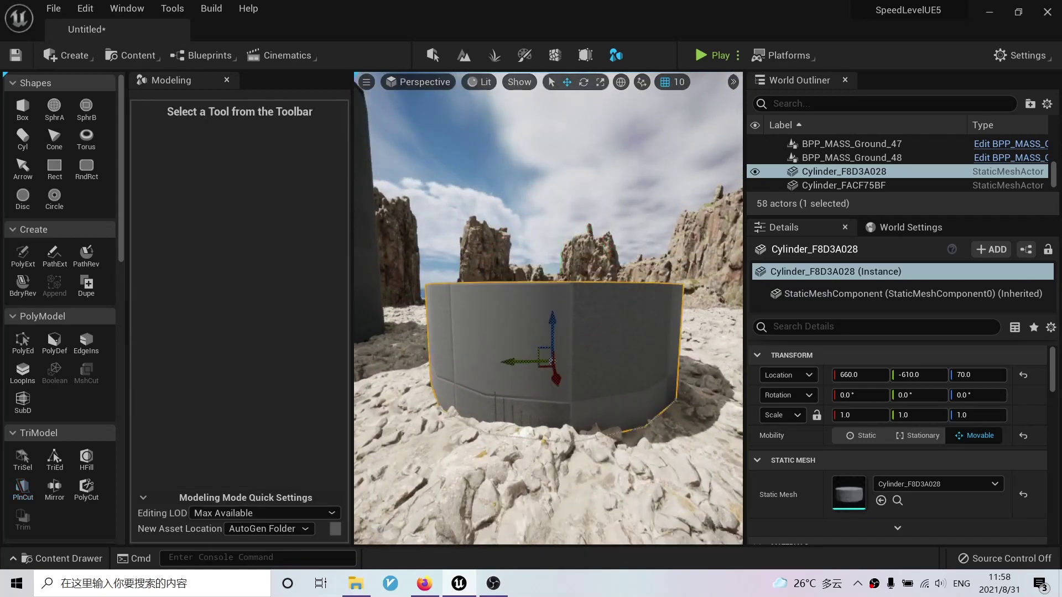
Move the cut base section beside the tower at 700, 120, 350 and scale it to about 1.077 in X and Y.
{"action": "right_click_drag", "start_coordinate": [554, 337], "coordinate": [555, 338]}
{"action": "left_click_drag", "start_coordinate": [555, 338], "coordinate": [553, 271]}
{"action": "right_click_drag", "start_coordinate": [553, 271], "coordinate": [554, 304]}
{"action": "left_click_drag", "start_coordinate": [641, 342], "coordinate": [491, 332]}
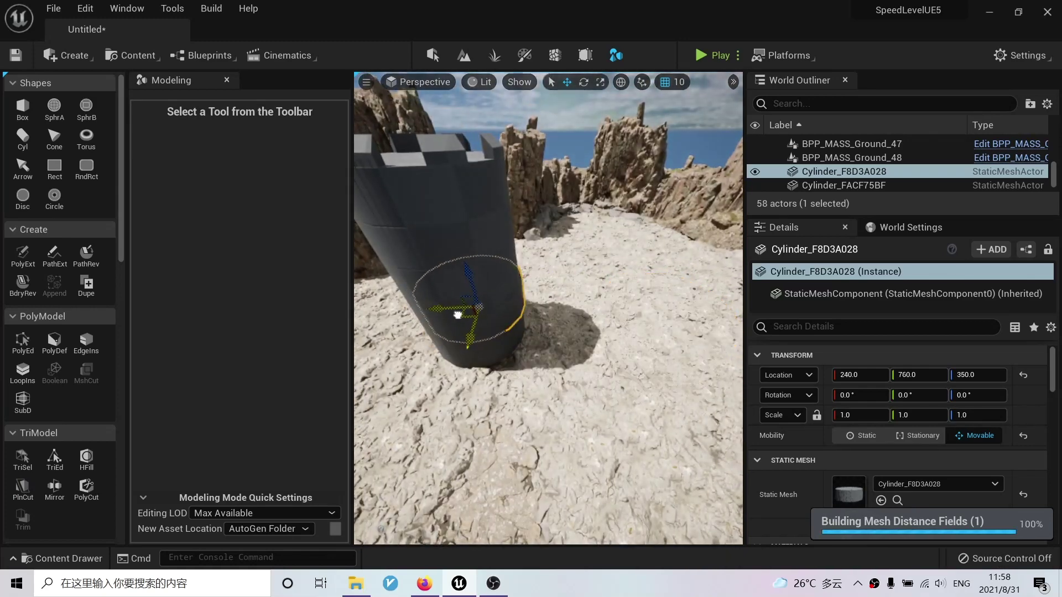
{"action": "right_click_drag", "start_coordinate": [477, 337], "coordinate": [477, 337]}
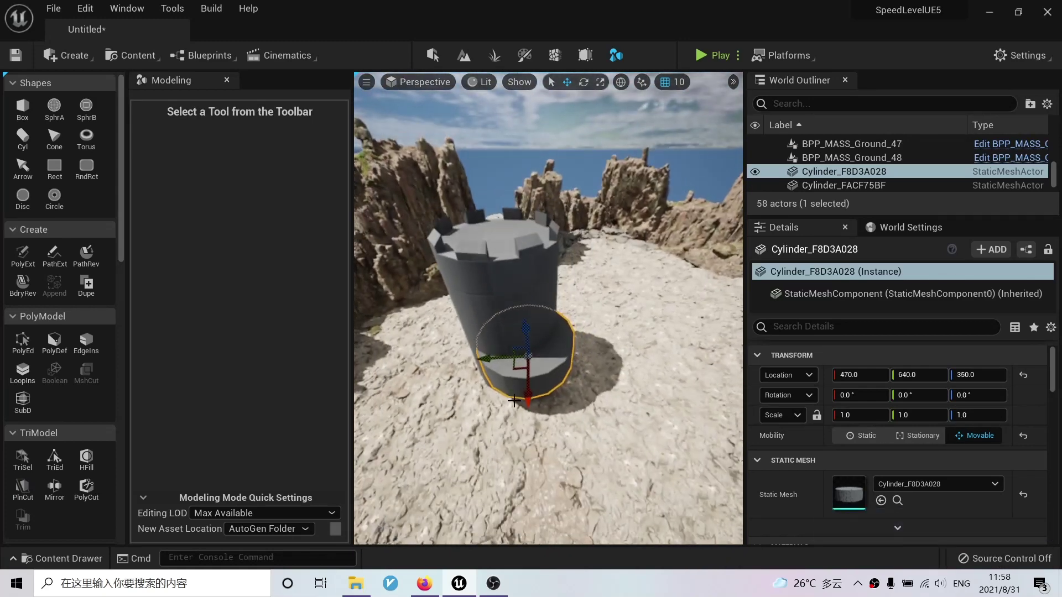
{"action": "left_click_drag", "start_coordinate": [519, 371], "coordinate": [583, 392]}
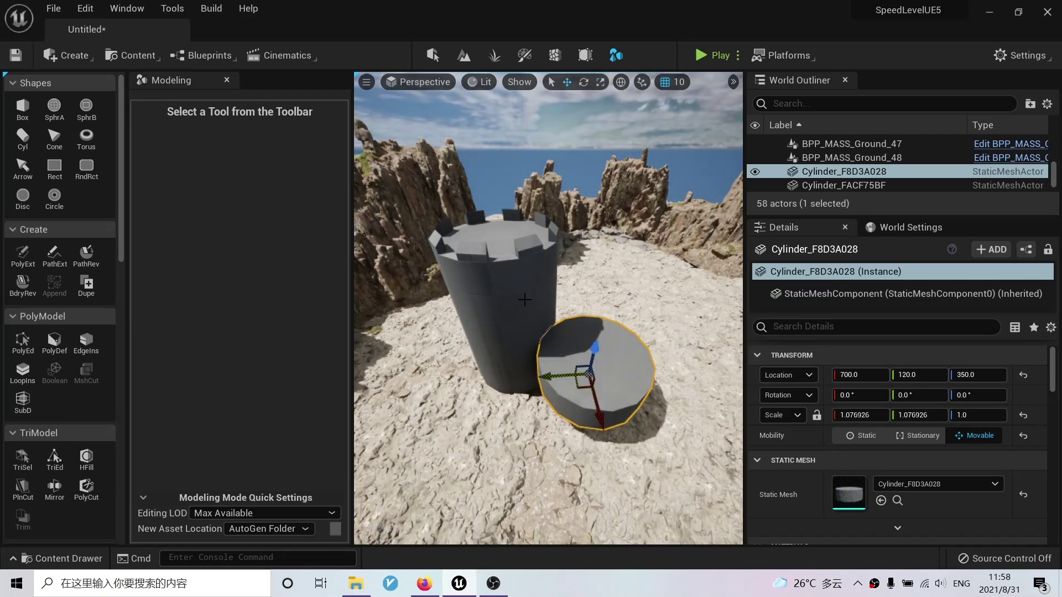
Align the base section to the tower by bounding box centers on X, Y and Z, using Last Selected as the reference.
{"action": "left_click", "coordinate": [496, 297], "text": "ctrl"}
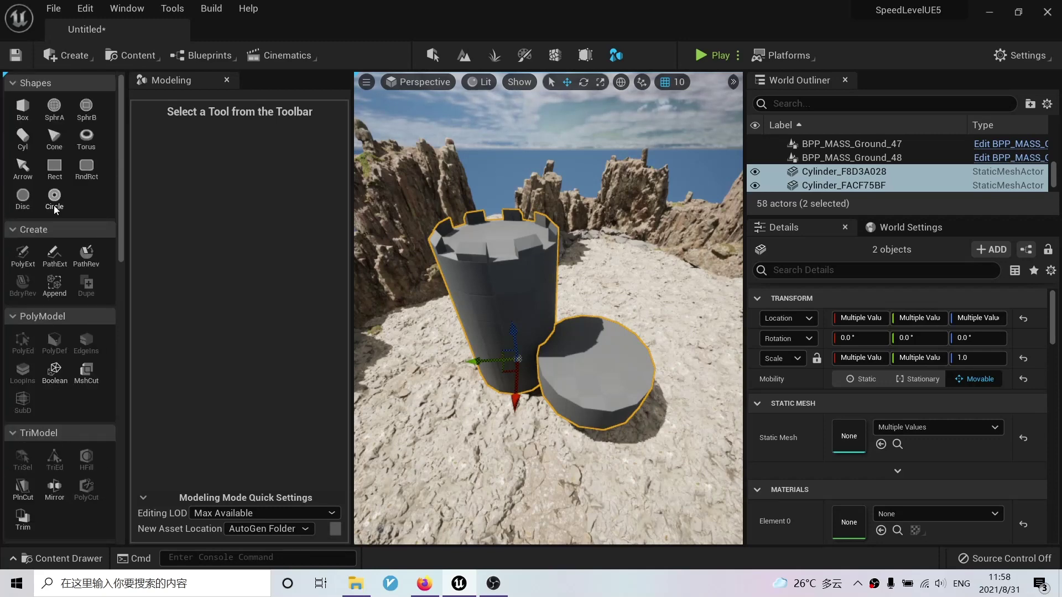
{"action": "scroll", "coordinate": [86, 281], "scroll_direction": "down", "scroll_amount": 10}
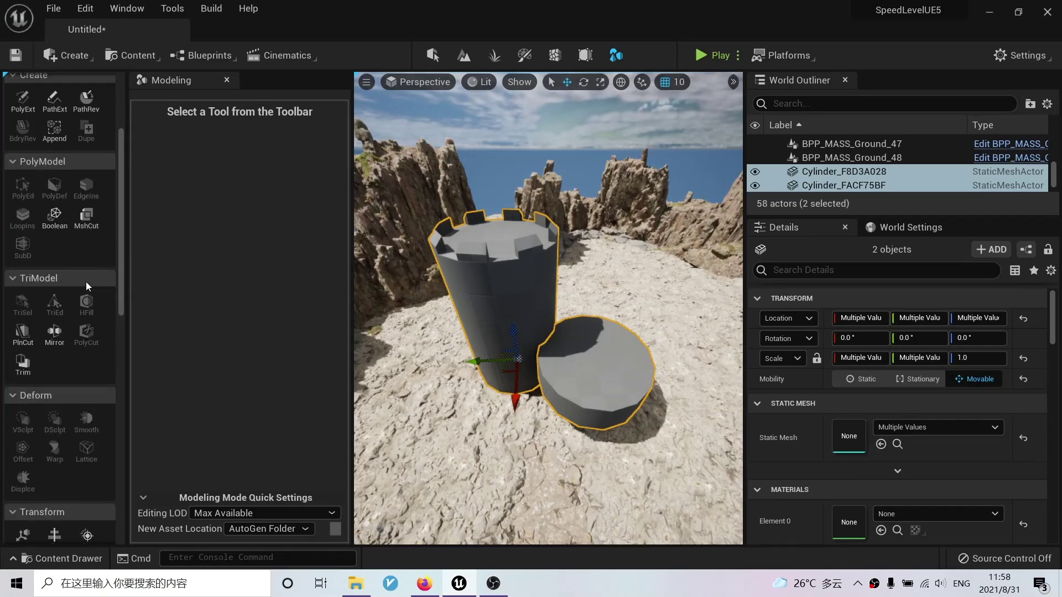
{"action": "left_click", "coordinate": [63, 377]}
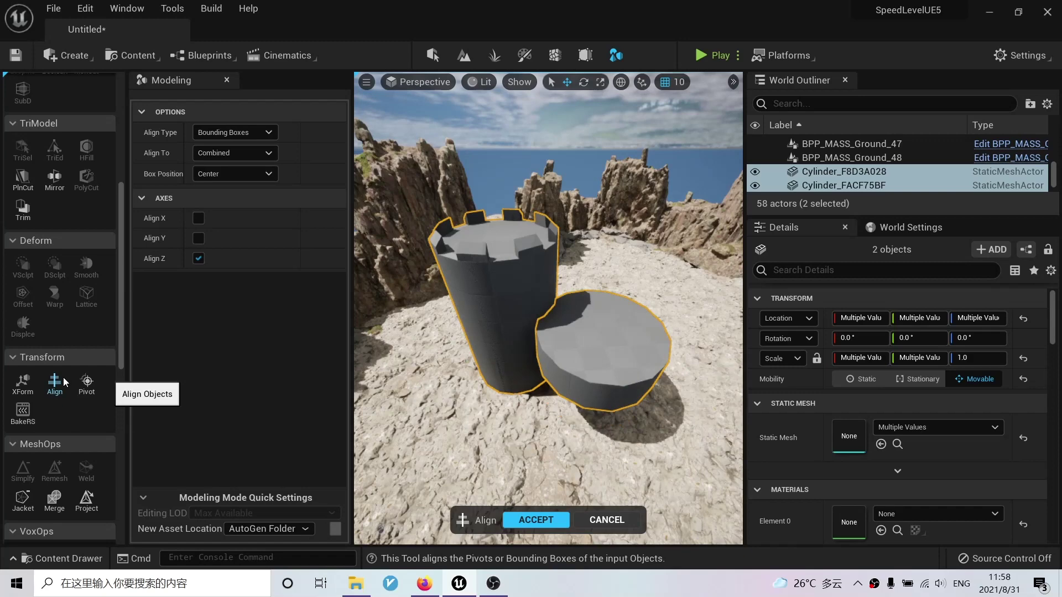
{"action": "left_click", "coordinate": [238, 153]}
{"action": "left_click", "coordinate": [233, 180]}
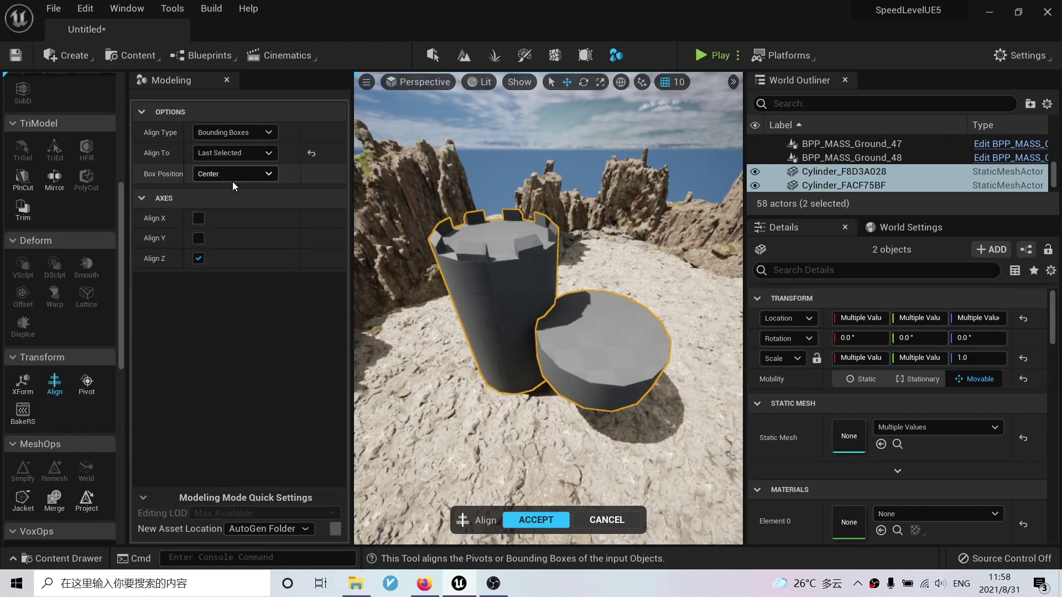
{"action": "left_click", "coordinate": [199, 238]}
{"action": "left_click", "coordinate": [199, 218]}
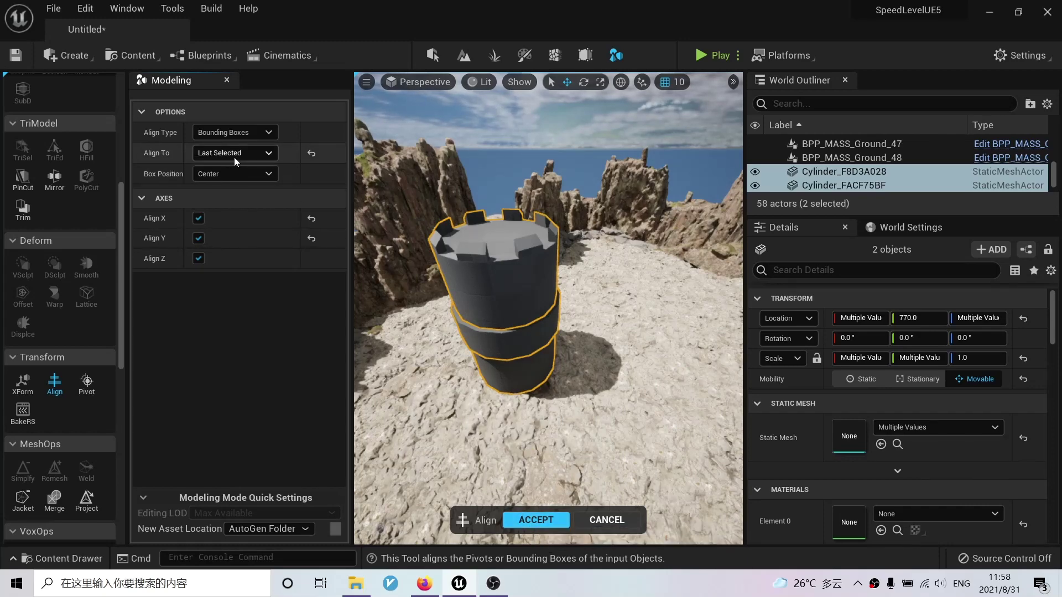
{"action": "right_click_drag", "start_coordinate": [504, 284], "coordinate": [479, 243]}
{"action": "key", "text": "w"}
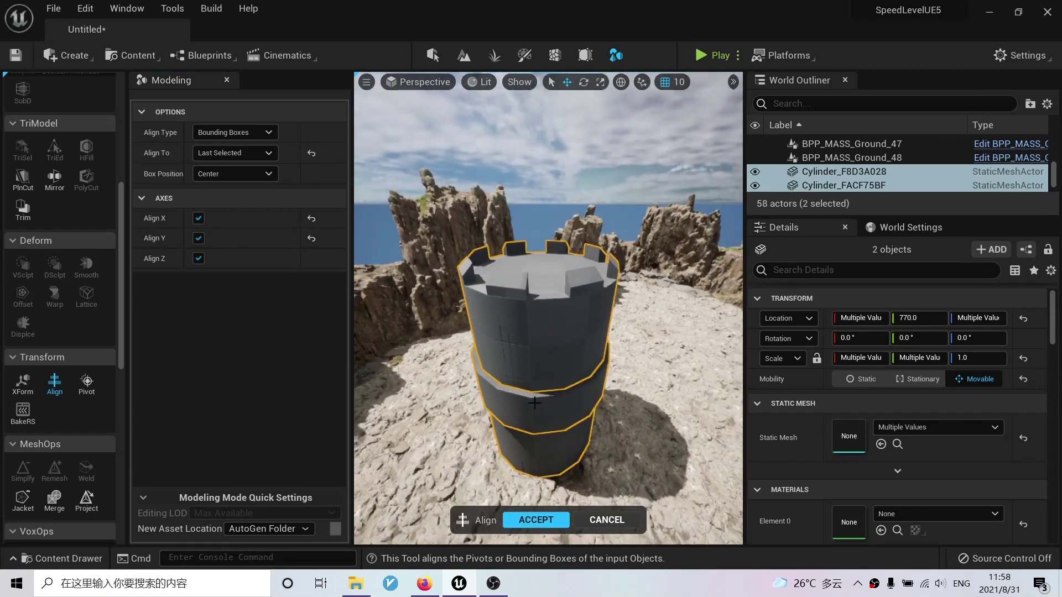
{"action": "left_click", "coordinate": [518, 520]}
Flatten the base section into a thin ring around the tower by scaling it to about 0.08 in Z.
{"action": "key", "text": "w"}
{"action": "right_click_drag", "start_coordinate": [586, 381], "coordinate": [563, 302]}
{"action": "left_click", "coordinate": [592, 385]}
{"action": "key", "text": "r"}
{"action": "left_click_drag", "start_coordinate": [564, 302], "coordinate": [563, 348]}
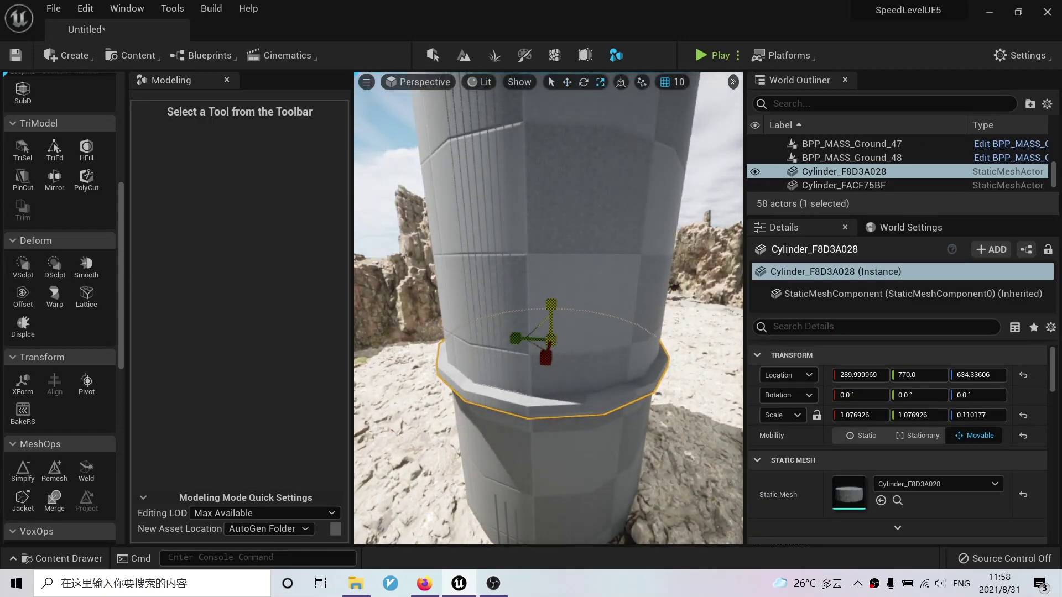
Bake the thin ring's rotation and scale into its mesh asset.
{"action": "key", "text": "w"}
{"action": "right_click_drag", "start_coordinate": [551, 332], "coordinate": [586, 355]}
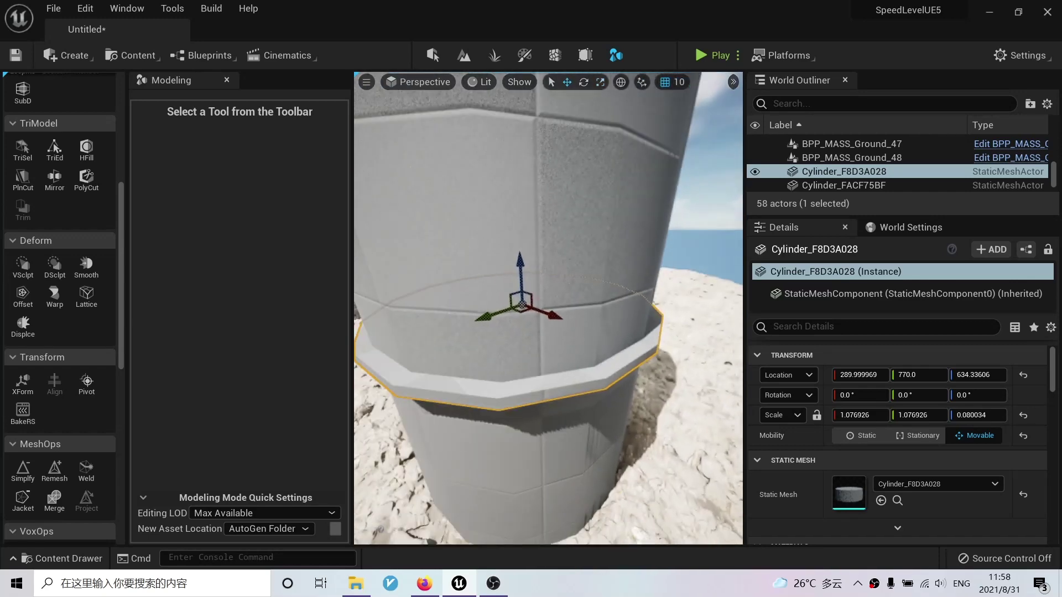
{"action": "left_click", "coordinate": [31, 406]}
{"action": "left_click", "coordinate": [566, 520]}
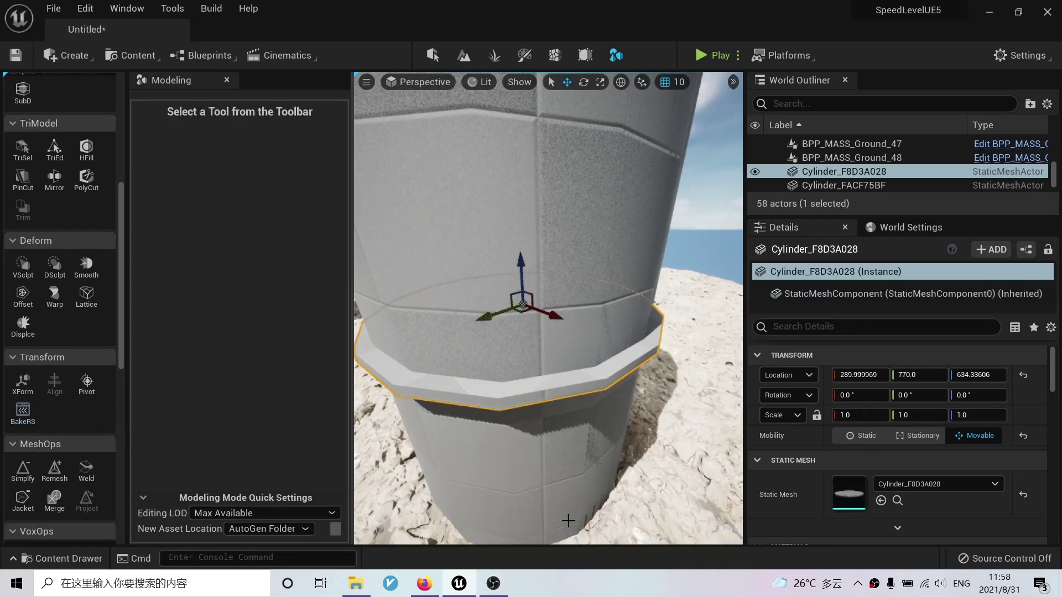
Raise the thin ring to just below the tower's battlements, at a Z location of about 1364.
{"action": "mouse_move", "coordinate": [568, 521]}
{"action": "right_mouse_down"}
{"action": "mouse_move", "coordinate": [547, 523]}
{"action": "mouse_move", "coordinate": [564, 523]}
{"action": "right_mouse_up"}
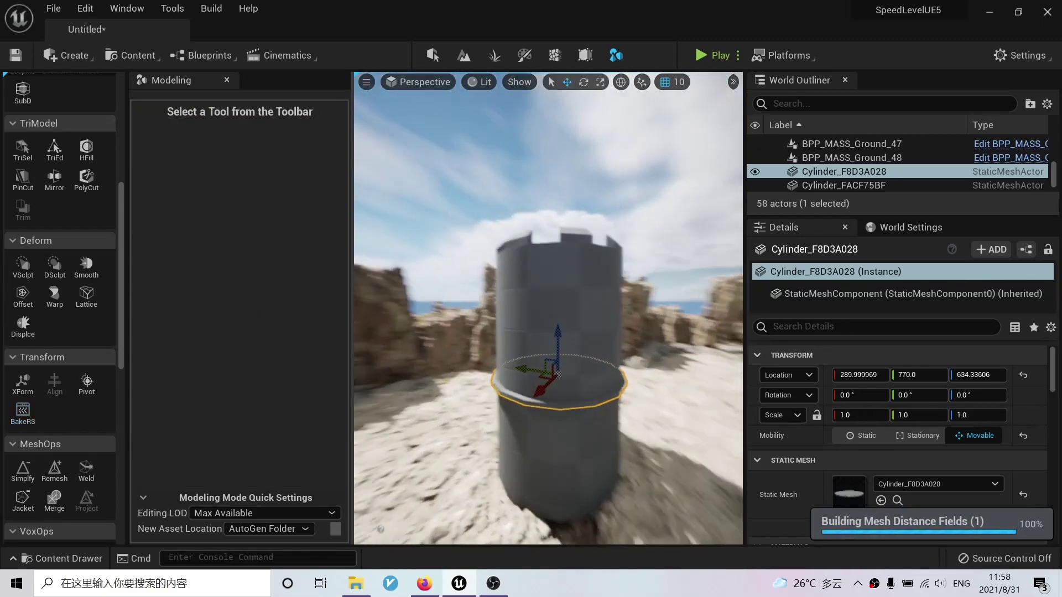
{"action": "right_click_drag", "start_coordinate": [560, 343], "coordinate": [560, 343]}
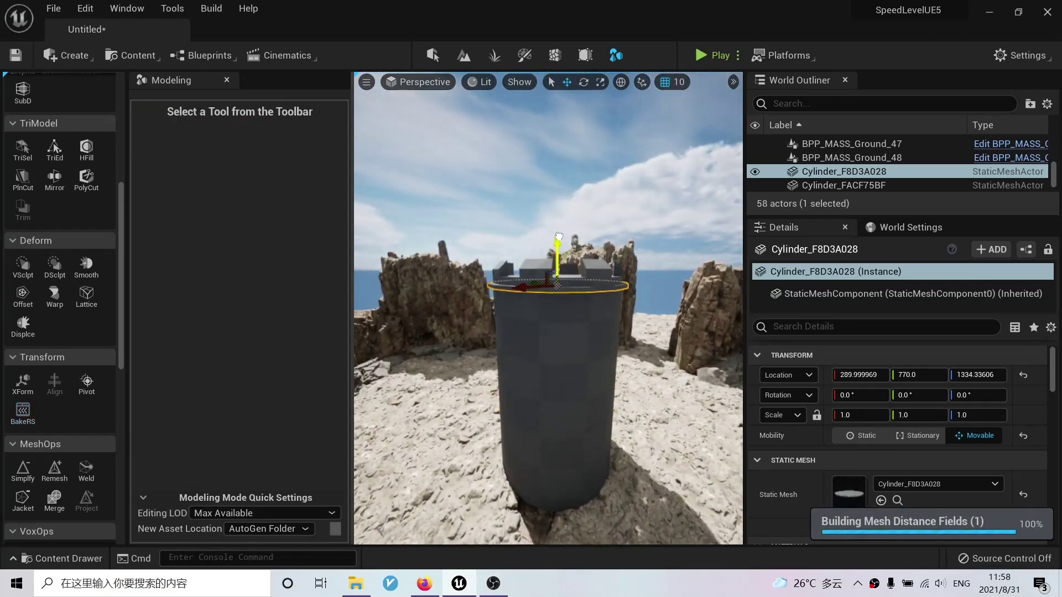
{"action": "mouse_move", "coordinate": [544, 214]}
{"action": "right_mouse_down"}
{"action": "mouse_move", "coordinate": [544, 238]}
{"action": "mouse_move", "coordinate": [543, 214]}
{"action": "right_mouse_up"}
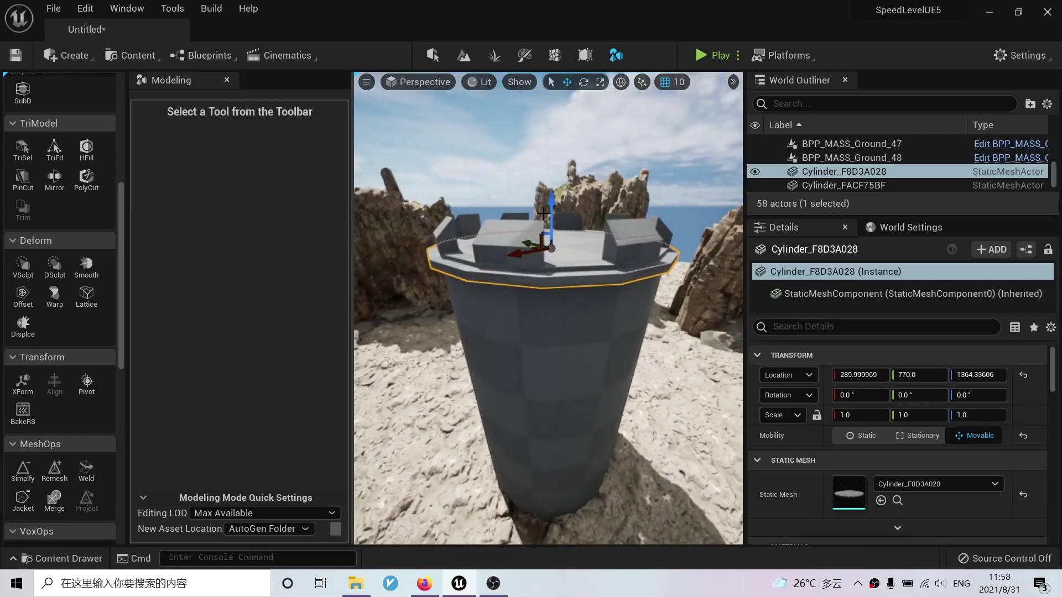
Duplicate the ring twice down the tower, placing the copies at Z locations of about 1044 and 604.
{"action": "left_click_drag", "start_coordinate": [548, 212], "coordinate": [565, 316]}
{"action": "right_click_drag", "start_coordinate": [565, 316], "coordinate": [573, 276]}
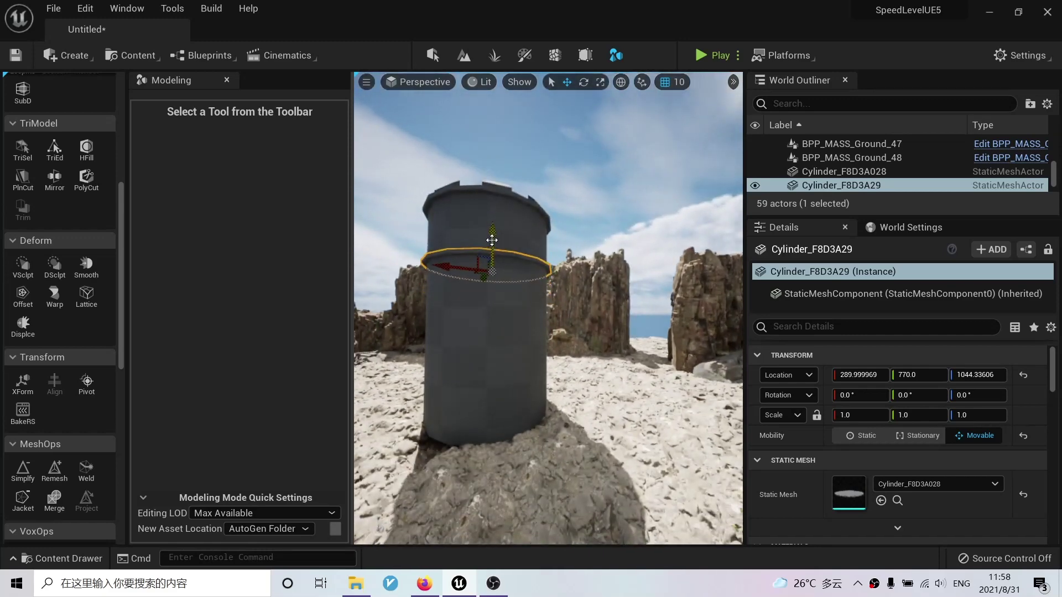
{"action": "left_click_drag", "start_coordinate": [492, 239], "coordinate": [497, 303], "text": "alt"}
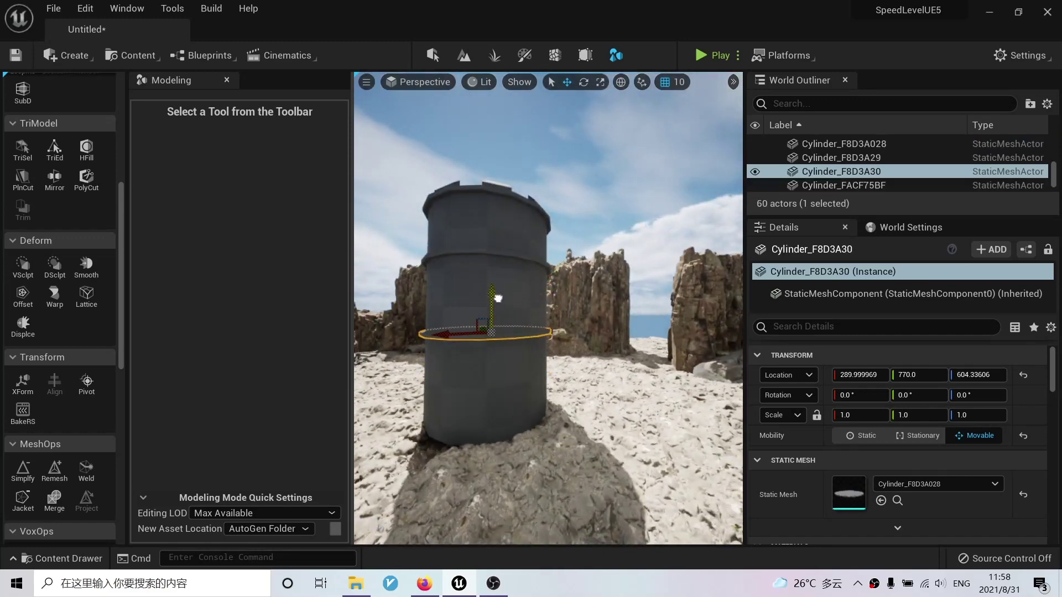
{"action": "key", "text": "Escape"}
{"action": "right_click_drag", "start_coordinate": [535, 360], "coordinate": [574, 427]}
{"action": "left_click", "coordinate": [557, 383]}
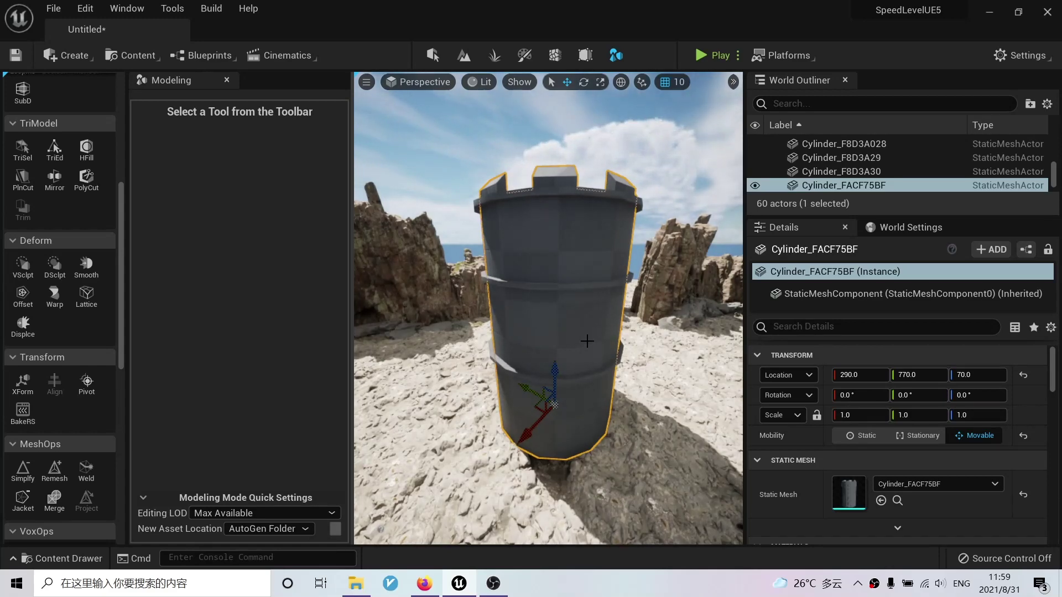
{"action": "right_click_drag", "start_coordinate": [588, 342], "coordinate": [591, 330]}
{"action": "mouse_move", "coordinate": [457, 341]}
{"action": "right_mouse_down"}
{"action": "mouse_move", "coordinate": [464, 334]}
{"action": "mouse_move", "coordinate": [457, 341]}
{"action": "right_mouse_up"}
{"action": "scroll", "coordinate": [79, 204], "scroll_direction": "up", "scroll_amount": 5}
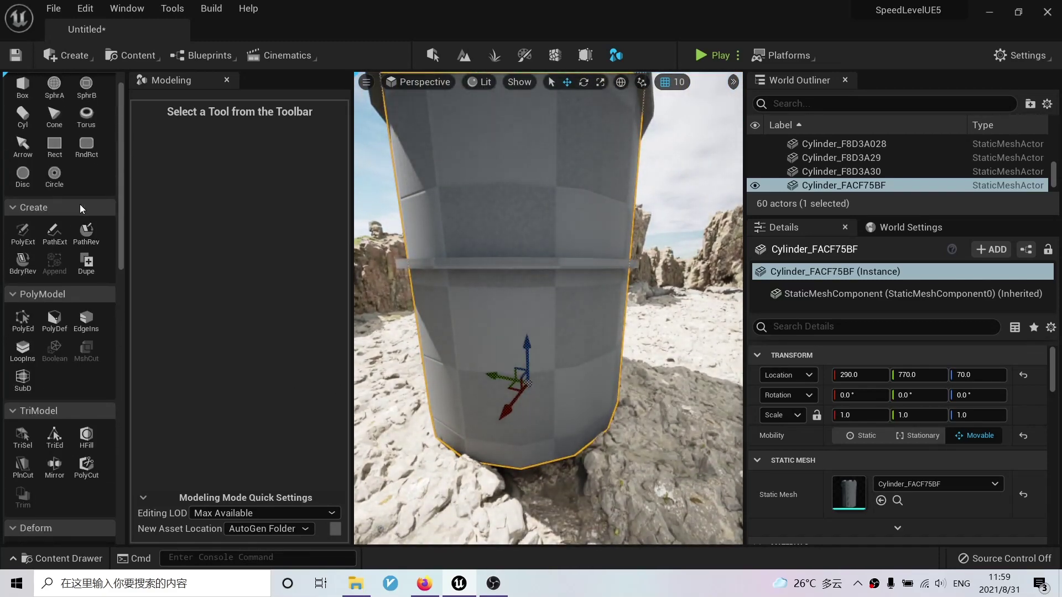
{"action": "left_click", "coordinate": [23, 348]}
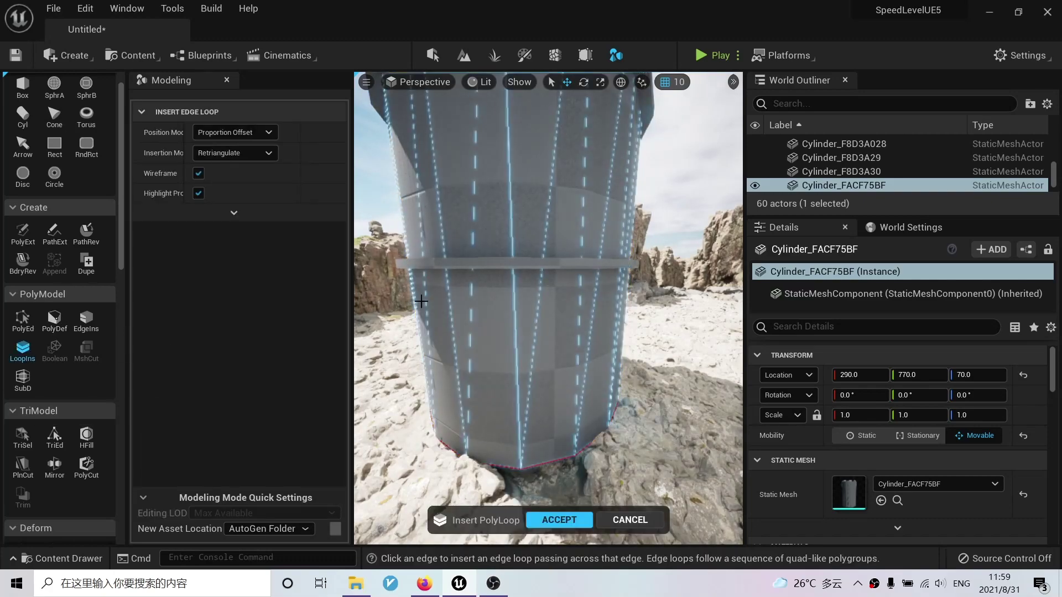
{"action": "right_click_drag", "start_coordinate": [511, 280], "coordinate": [467, 277]}
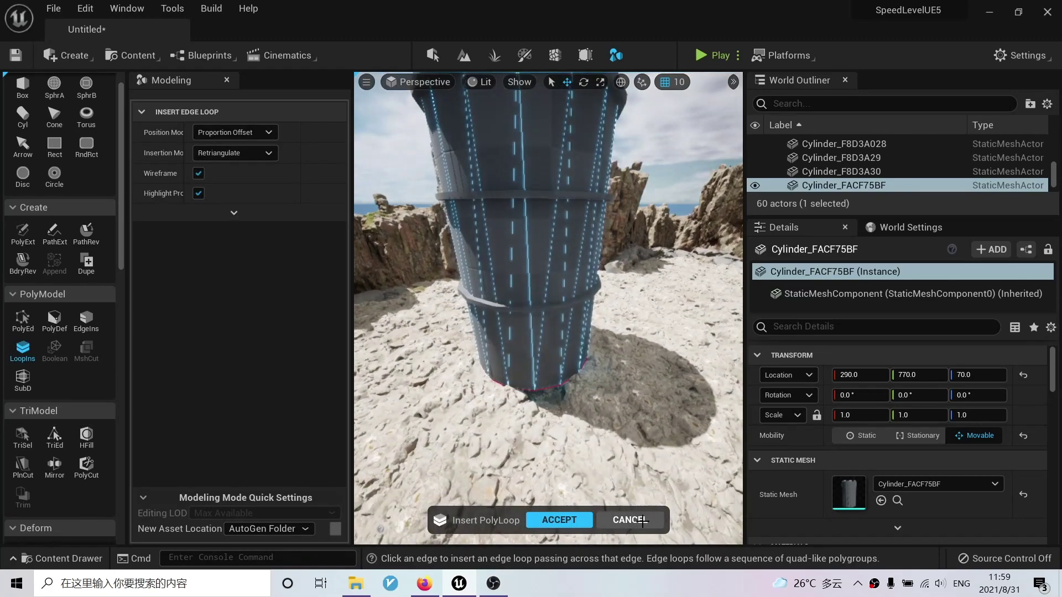
{"action": "left_click", "coordinate": [636, 520]}
Copy the tower to 710, -340, 70 and give the copy its own mesh asset, with the Delete Sources option.
{"action": "right_click_drag", "start_coordinate": [625, 495], "coordinate": [525, 484]}
{"action": "right_click_drag", "start_coordinate": [465, 309], "coordinate": [495, 356]}
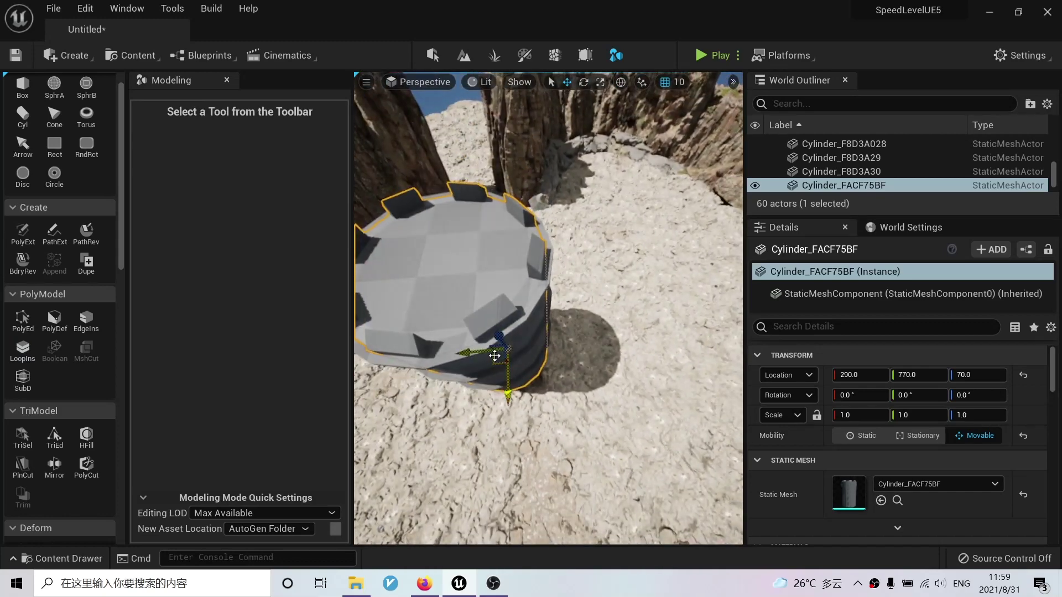
{"action": "left_click_drag", "start_coordinate": [495, 360], "coordinate": [585, 381], "text": "alt"}
{"action": "key", "text": "f"}
{"action": "left_click", "coordinate": [86, 264]}
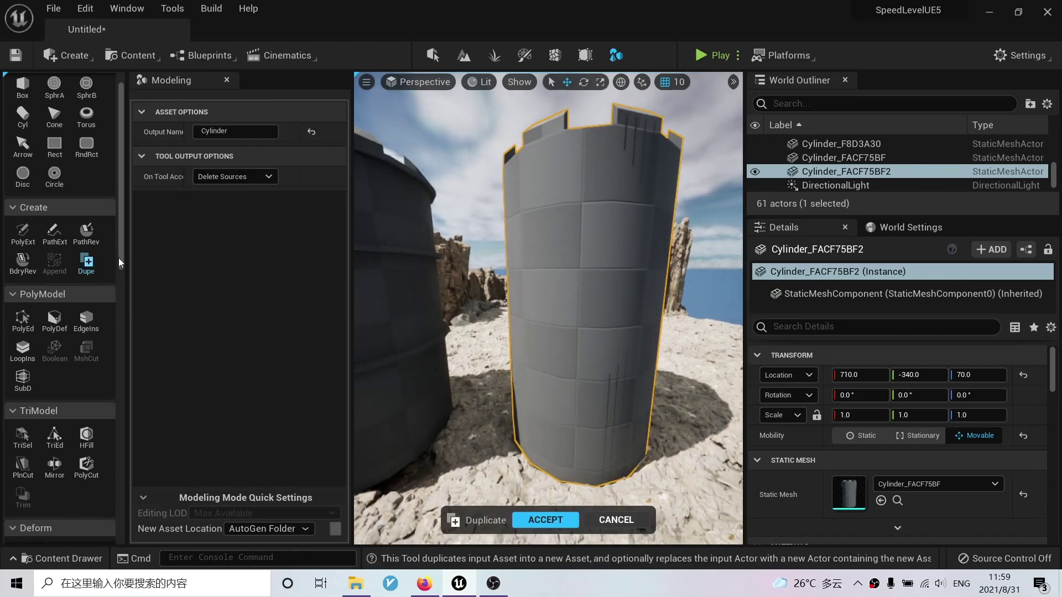
{"action": "left_click", "coordinate": [574, 523]}
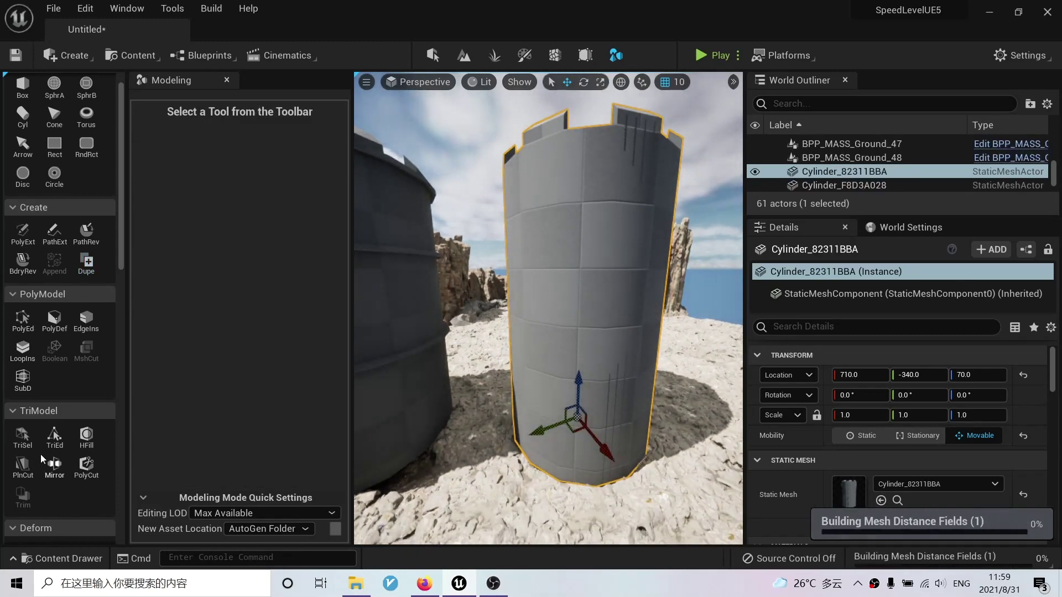
Plane-cut the copied tower horizontally and keep only its short lower section.
{"action": "scroll", "coordinate": [41, 453], "scroll_direction": "down", "scroll_amount": 4}
{"action": "left_click", "coordinate": [23, 288]}
{"action": "mouse_move", "coordinate": [480, 341]}
{"action": "right_mouse_down"}
{"action": "mouse_move", "coordinate": [428, 339]}
{"action": "mouse_move", "coordinate": [487, 335]}
{"action": "mouse_move", "coordinate": [478, 332]}
{"action": "right_mouse_up"}
{"action": "left_click_drag", "start_coordinate": [595, 301], "coordinate": [593, 332]}
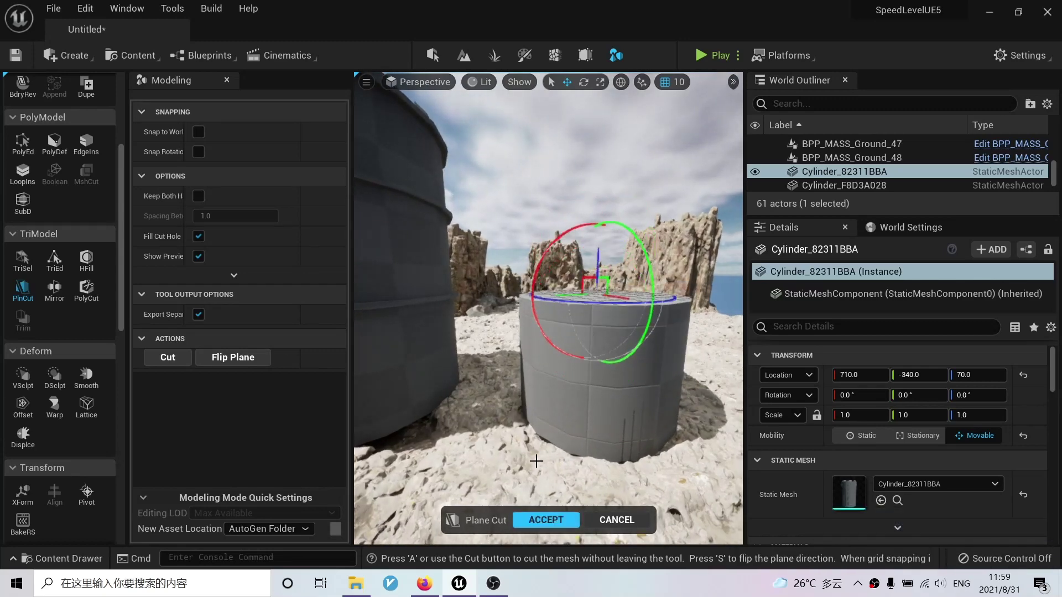
{"action": "left_click", "coordinate": [547, 521]}
{"action": "right_click_drag", "start_coordinate": [453, 374], "coordinate": [453, 374]}
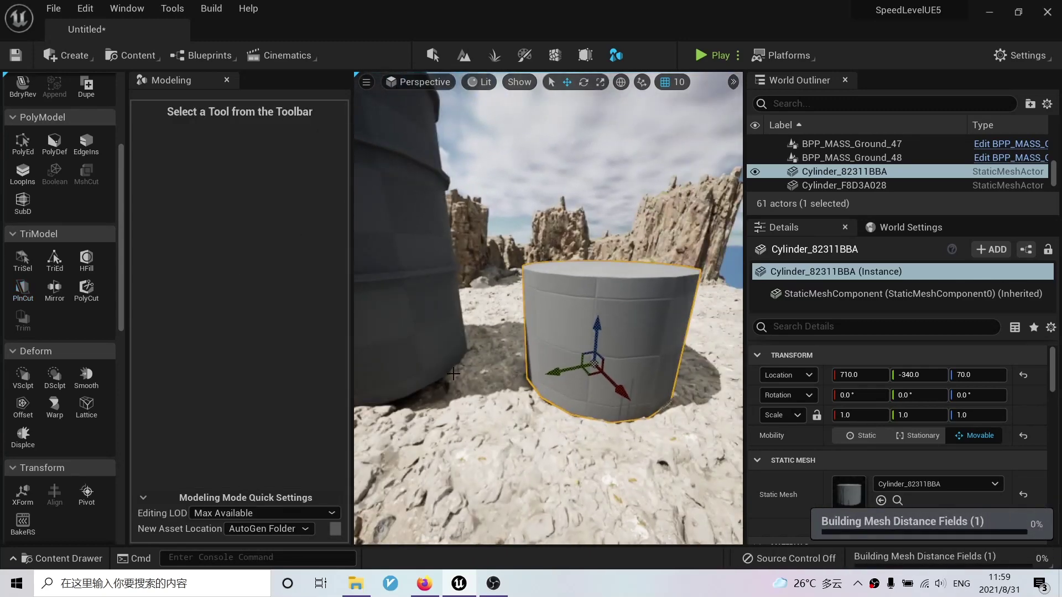
Start a Lattice deformation on the short cut cylinder.
{"action": "left_click", "coordinate": [86, 406]}
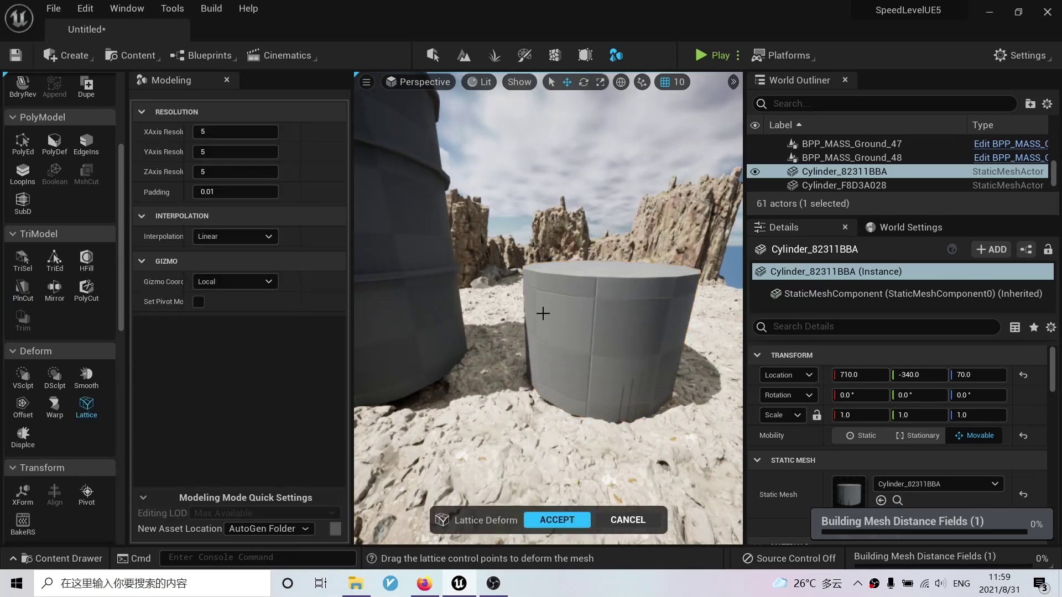
{"action": "left_click", "coordinate": [628, 520]}
{"action": "key", "text": "f"}
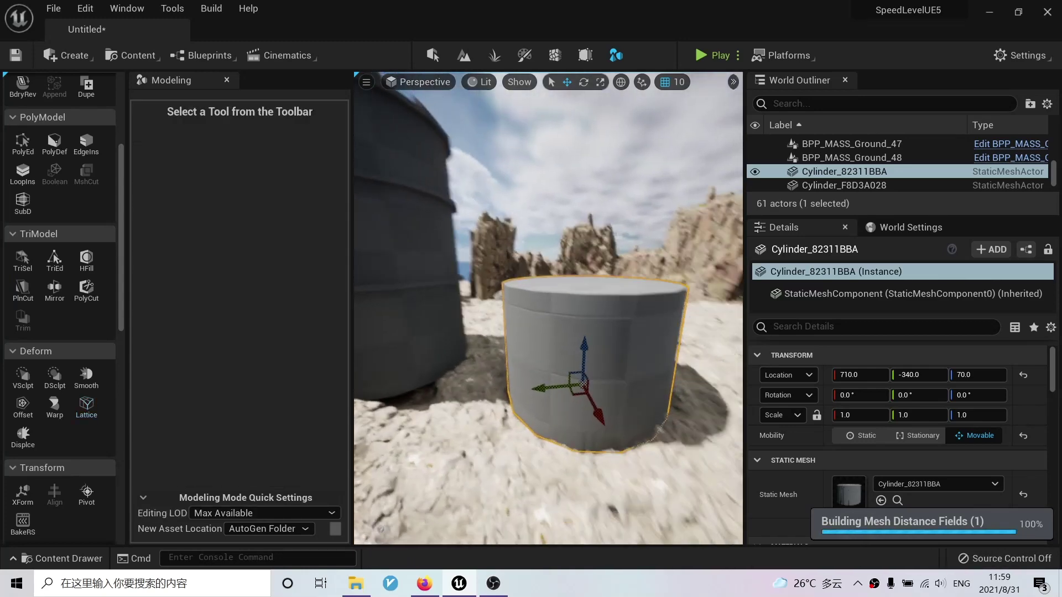
{"action": "left_click", "coordinate": [86, 407]}
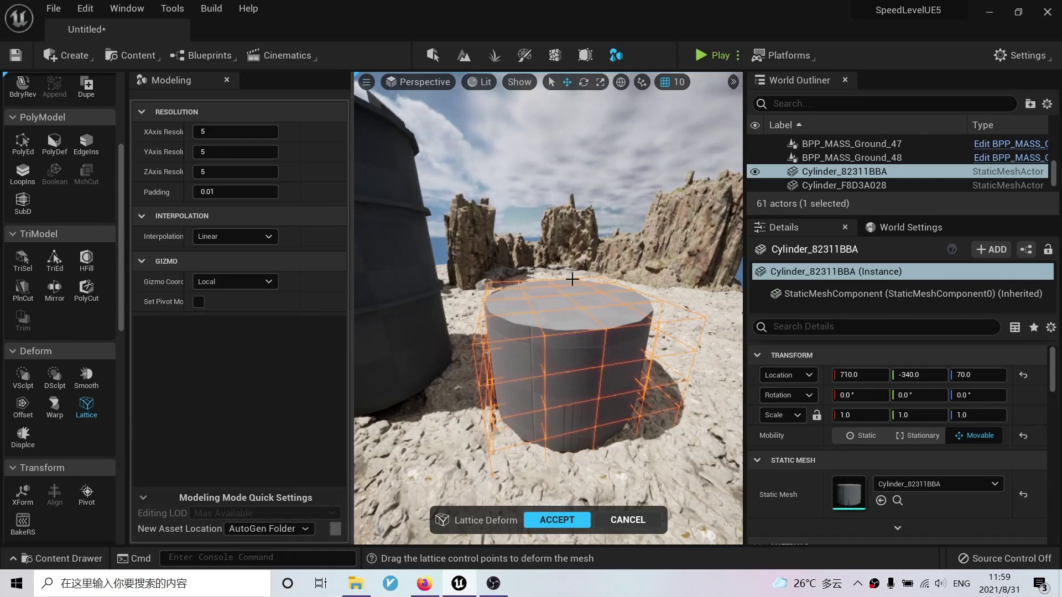
{"action": "left_click_drag", "start_coordinate": [564, 355], "coordinate": [543, 213], "text": "alt"}
{"action": "left_click", "coordinate": [544, 336]}
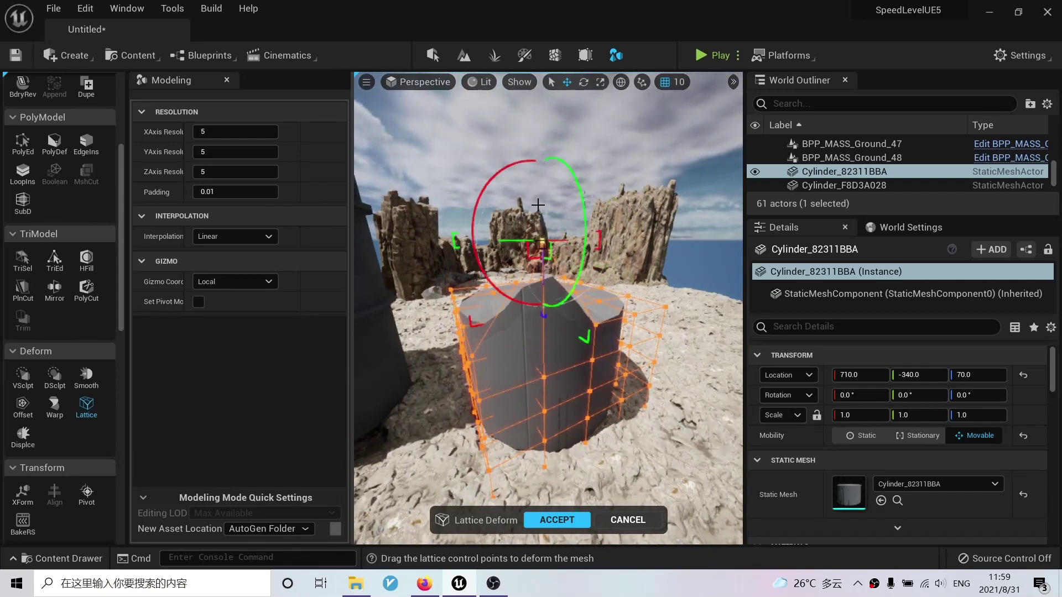
{"action": "left_click_drag", "start_coordinate": [606, 293], "coordinate": [589, 303], "text": "alt"}
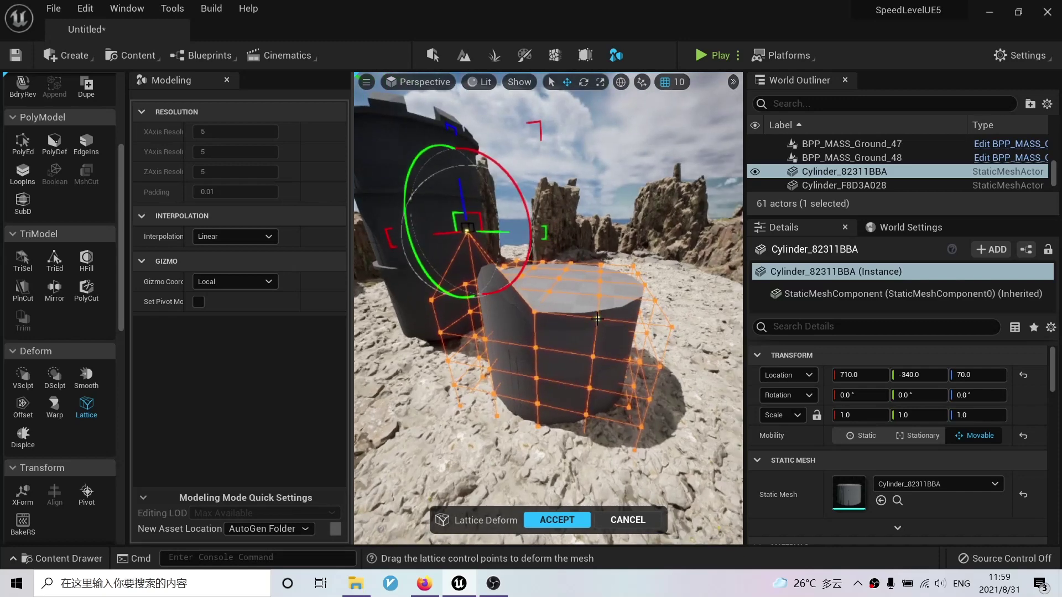
{"action": "key", "text": "ctrl+z"}
Set the lattice resolution to 2 on the X, Y and Z axes.
{"action": "left_click", "coordinate": [235, 132]}
{"action": "type", "text": "2"}
{"action": "key", "text": "Tab"}
{"action": "type", "text": "2"}
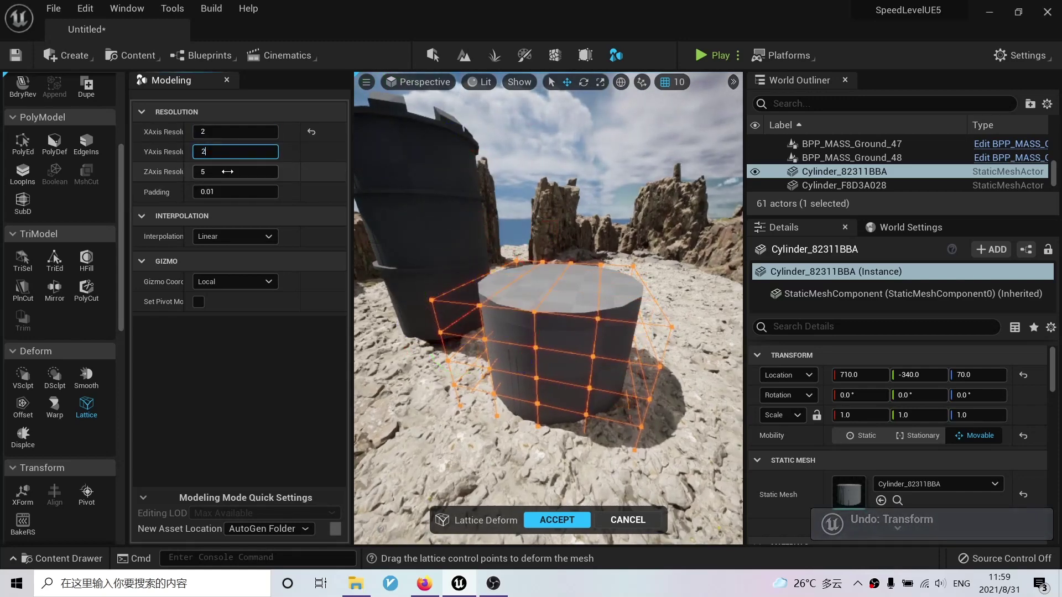
{"action": "left_click", "coordinate": [227, 172]}
{"action": "type", "text": "2"}
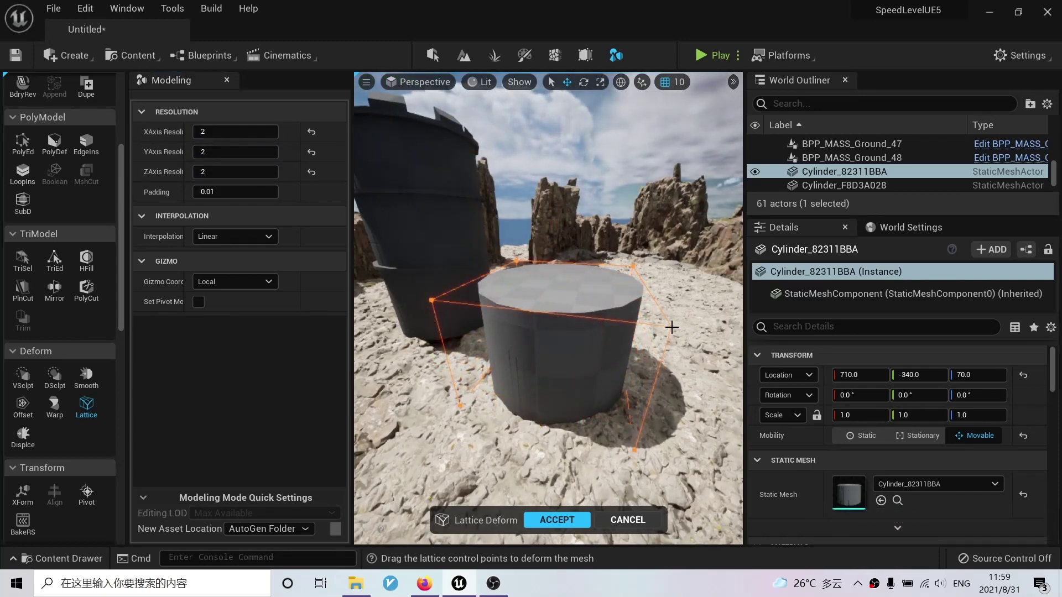
Select the lattice's four top corner control points.
{"action": "left_click", "coordinate": [670, 326]}
{"action": "left_click", "coordinate": [432, 300]}
{"action": "right_click_drag", "start_coordinate": [523, 348], "coordinate": [570, 326]}
{"action": "key", "text": "w"}
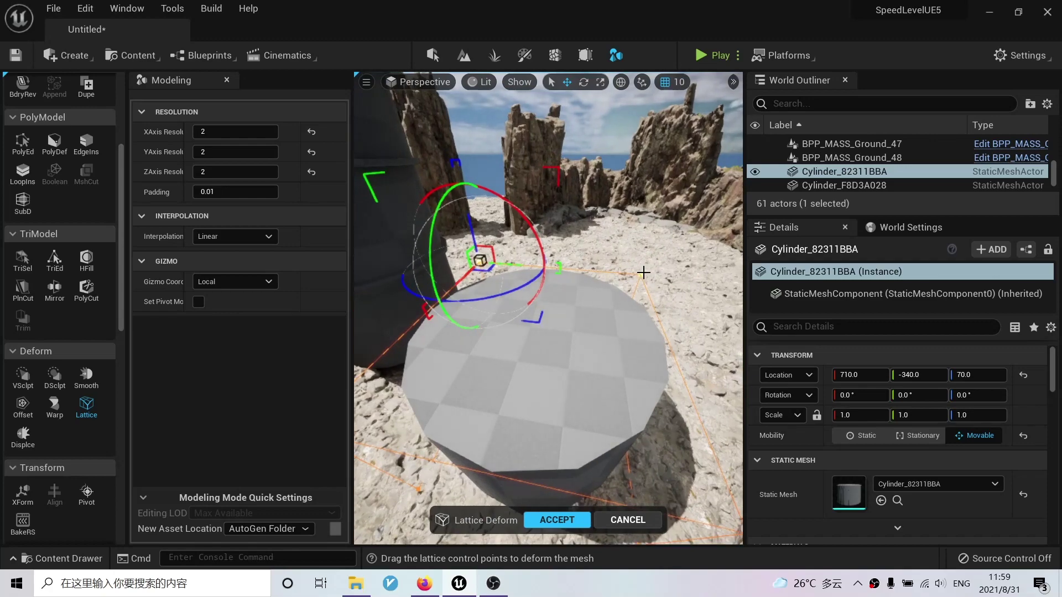
{"action": "right_click_drag", "start_coordinate": [632, 298], "coordinate": [586, 353]}
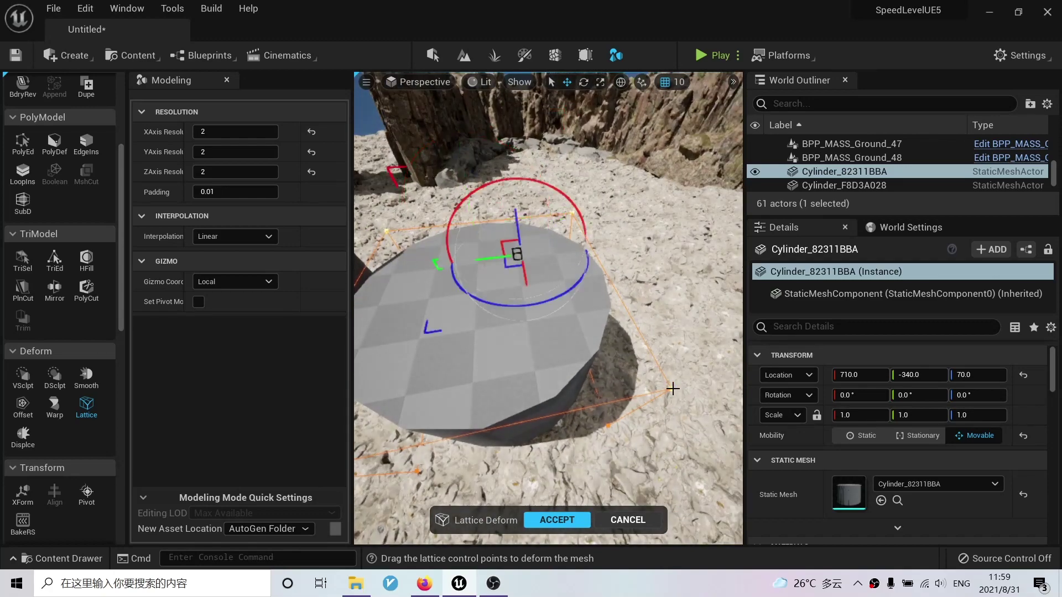
{"action": "right_click_drag", "start_coordinate": [672, 389], "coordinate": [520, 412]}
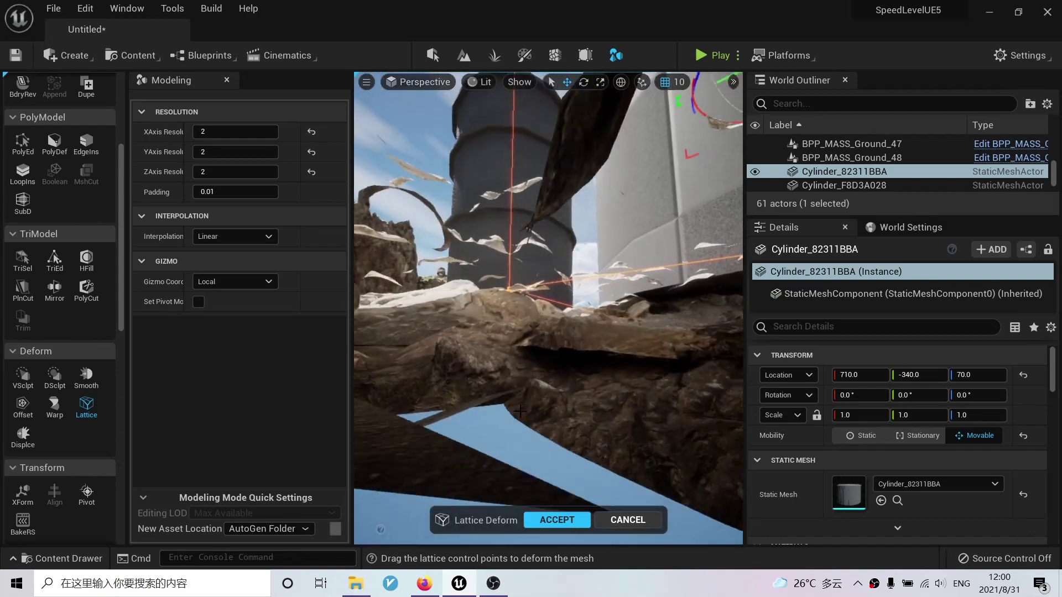
{"action": "right_click_drag", "start_coordinate": [532, 290], "coordinate": [551, 301]}
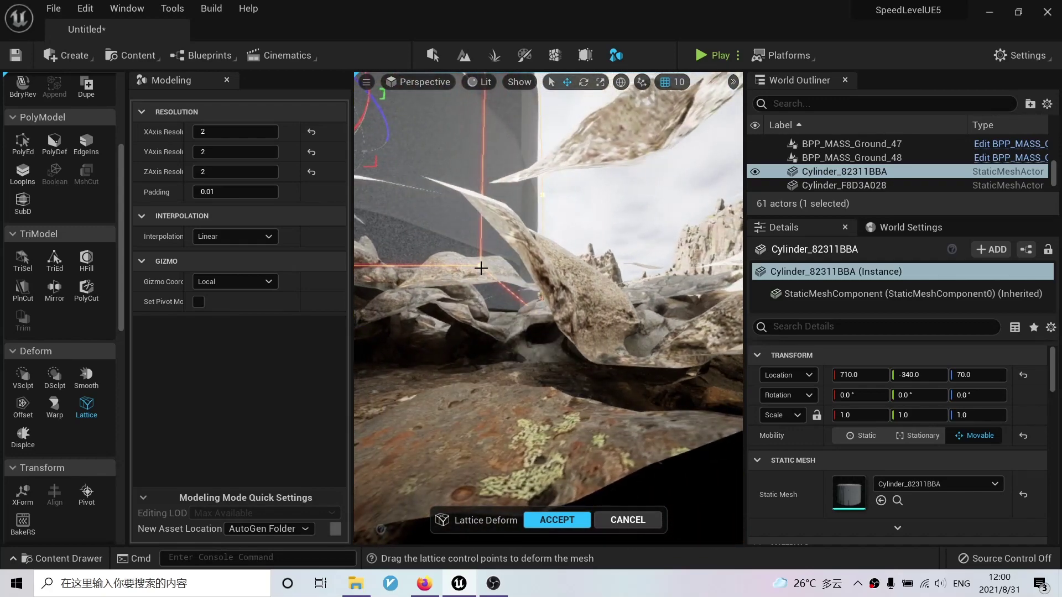
Scale the lattice's four bottom corner points outward, working in wireframe view, and apply the deformation to flare the cylinder's base.
{"action": "key", "text": "alt+2"}
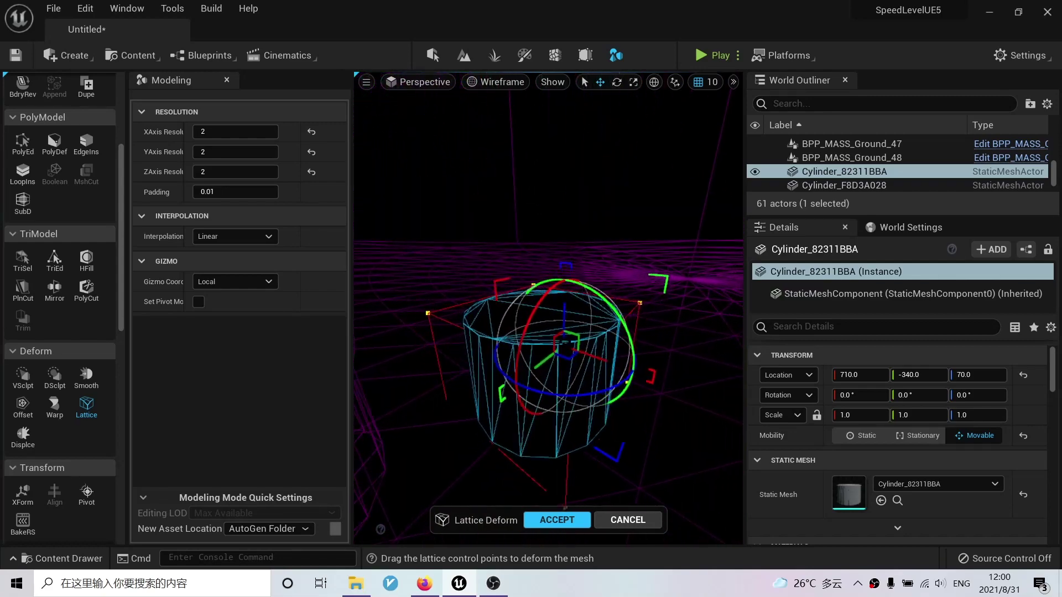
{"action": "key", "text": "alt+4"}
{"action": "right_click_drag", "start_coordinate": [549, 308], "coordinate": [548, 308]}
{"action": "key", "text": "alt+2"}
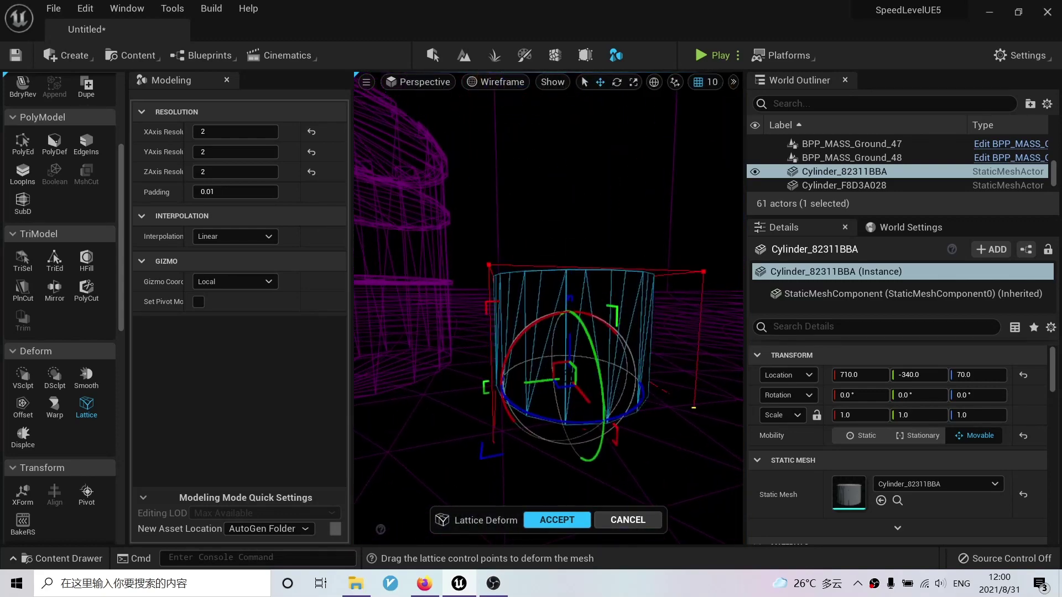
{"action": "right_click_drag", "start_coordinate": [549, 308], "coordinate": [548, 308]}
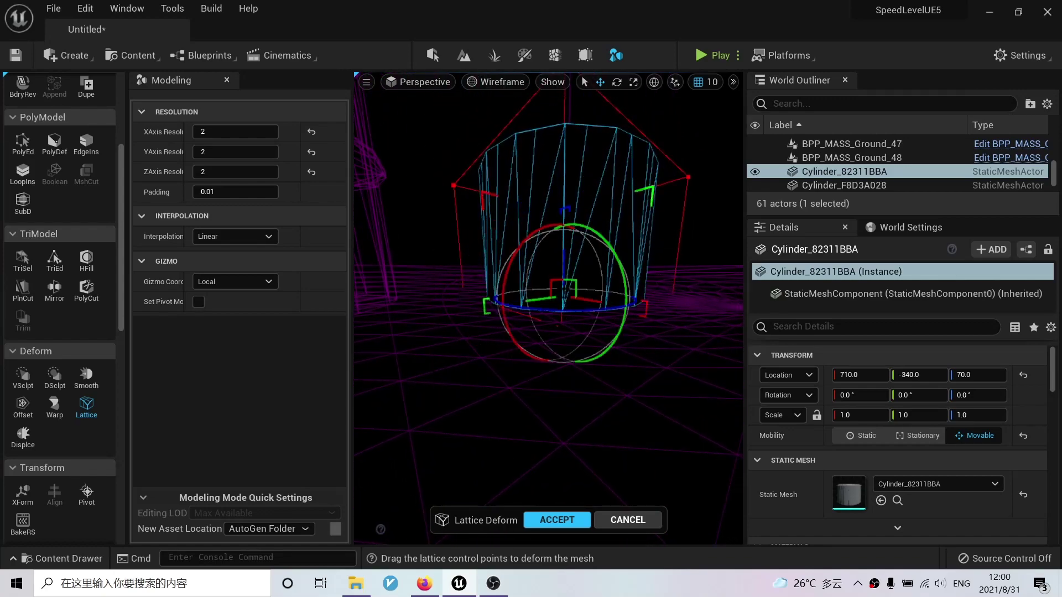
{"action": "right_click_drag", "start_coordinate": [548, 308], "coordinate": [551, 301]}
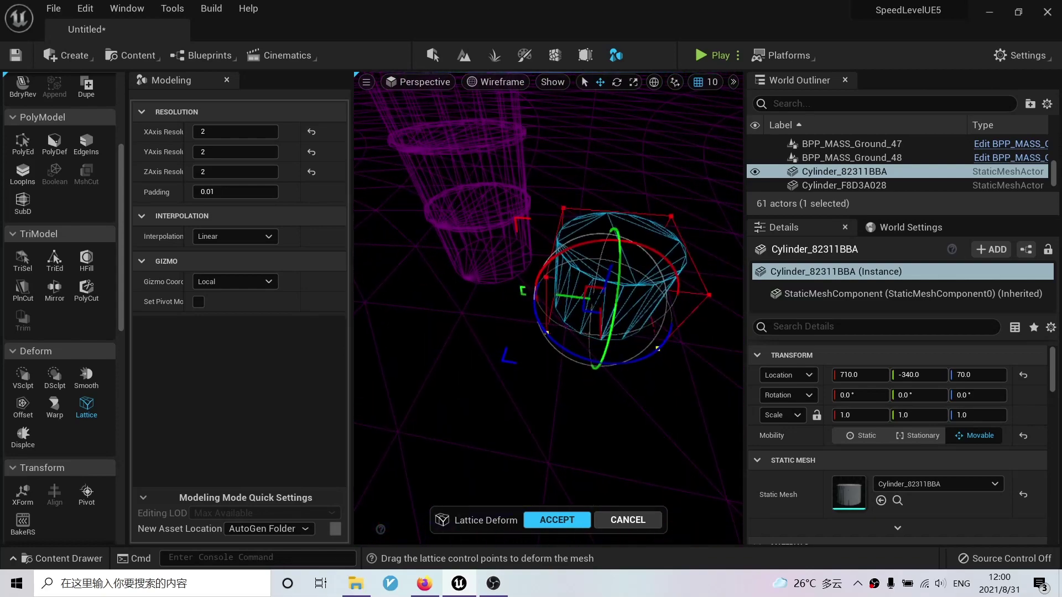
{"action": "key", "text": "alt+4"}
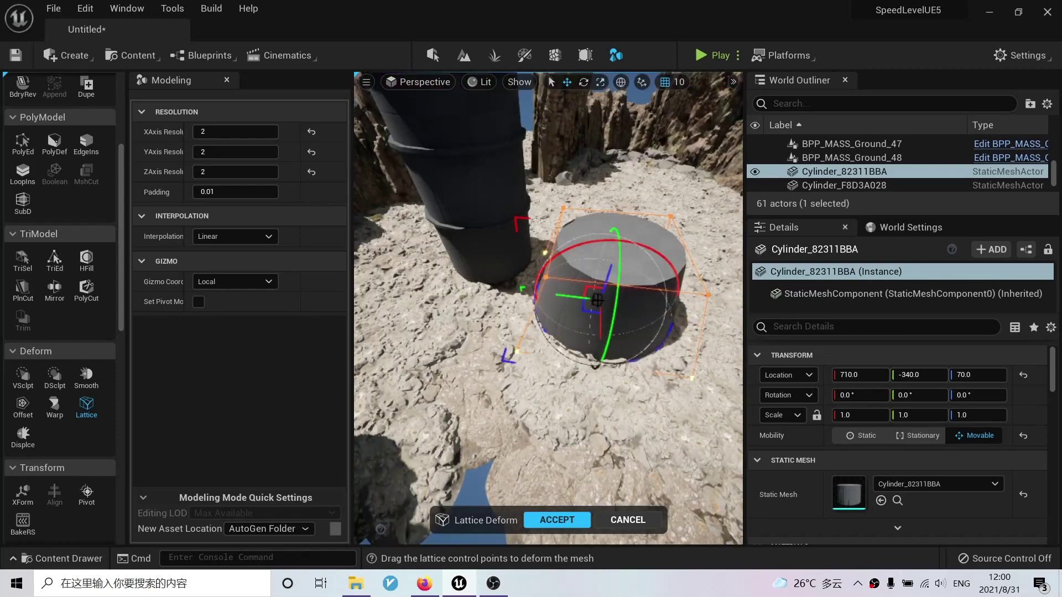
{"action": "key", "text": "f"}
{"action": "left_click", "coordinate": [551, 520]}
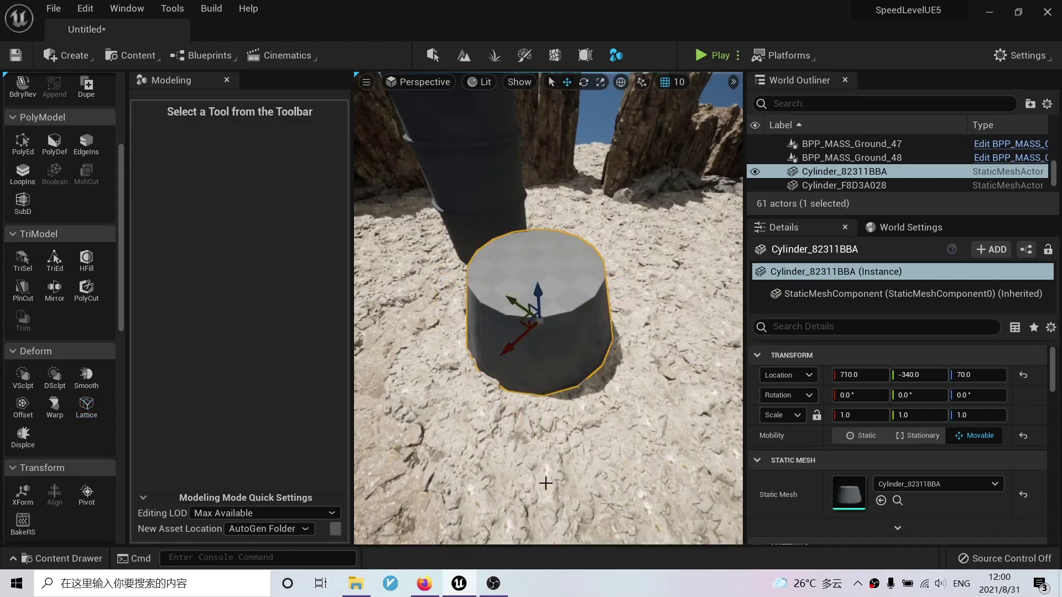
Align the flared base with the tower by bounding boxes on the X and Y axes only, leaving out Z.
{"action": "right_click_drag", "start_coordinate": [617, 352], "coordinate": [617, 353]}
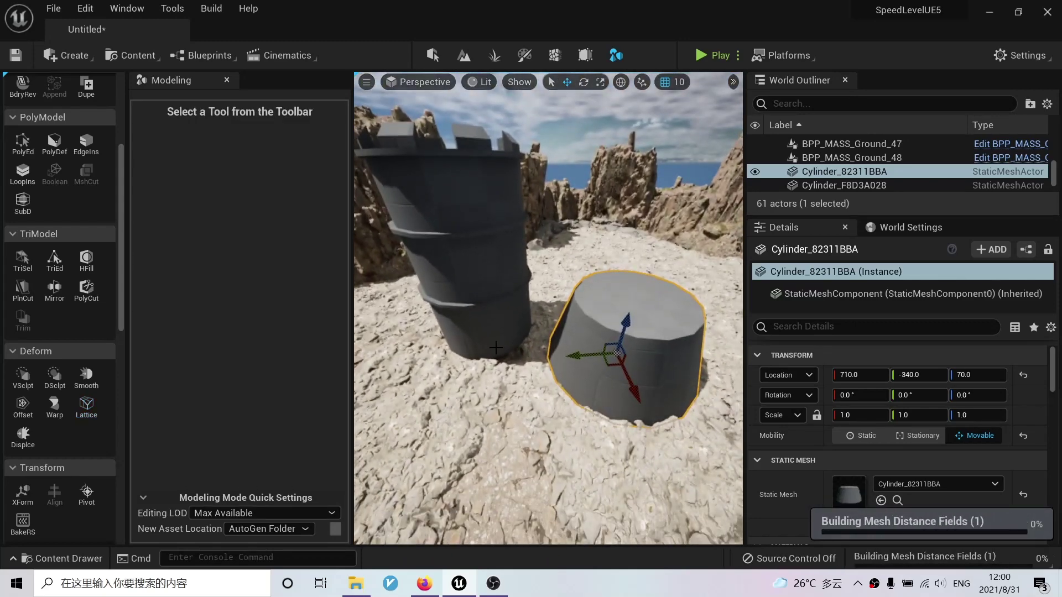
{"action": "left_click", "coordinate": [494, 278], "text": "ctrl"}
{"action": "scroll", "coordinate": [65, 211], "scroll_direction": "down", "scroll_amount": 5}
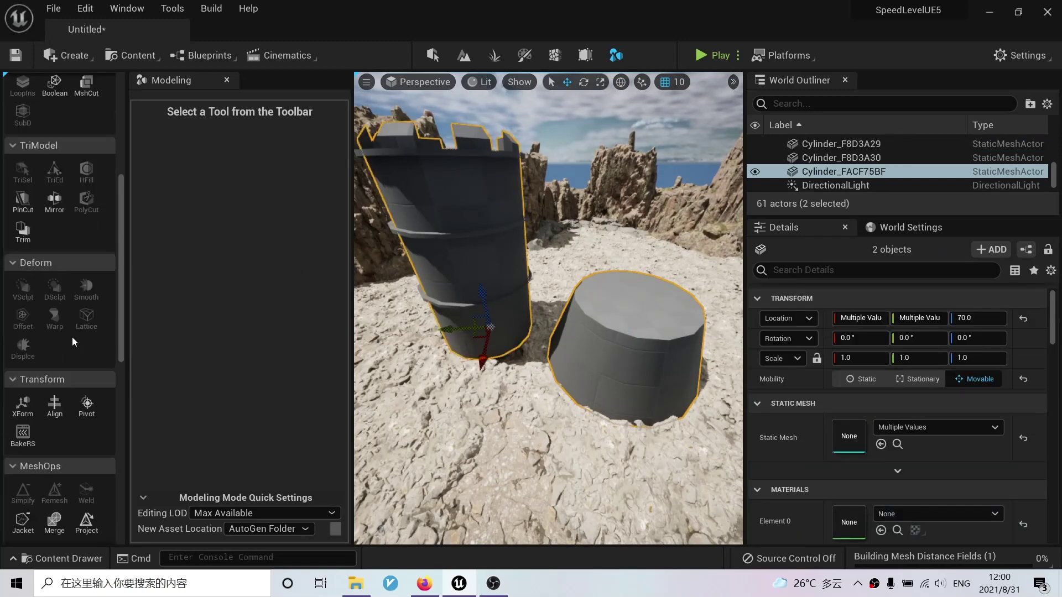
{"action": "left_click", "coordinate": [55, 340]}
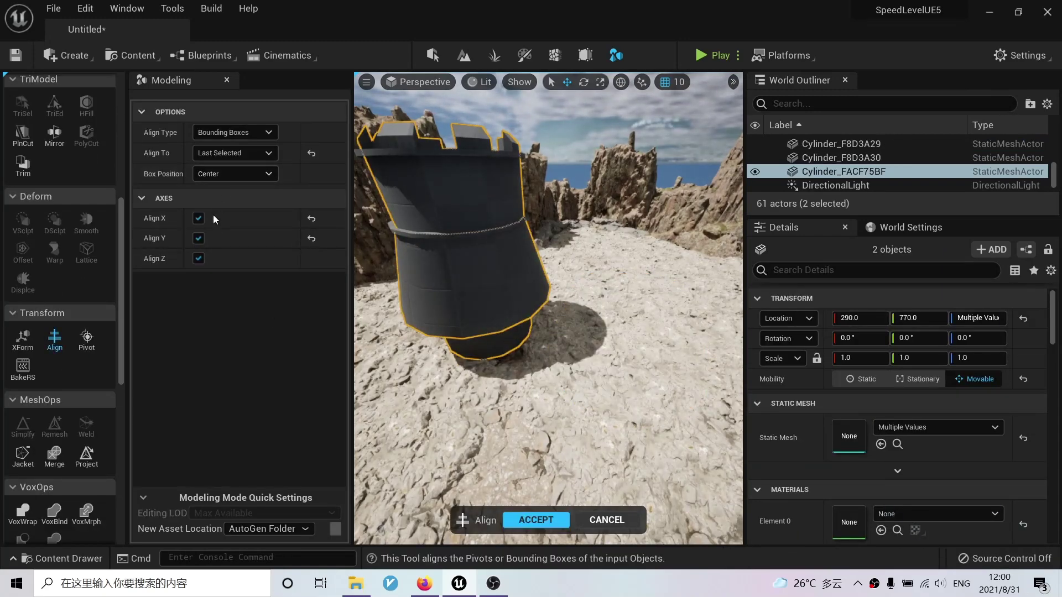
{"action": "left_click", "coordinate": [198, 259]}
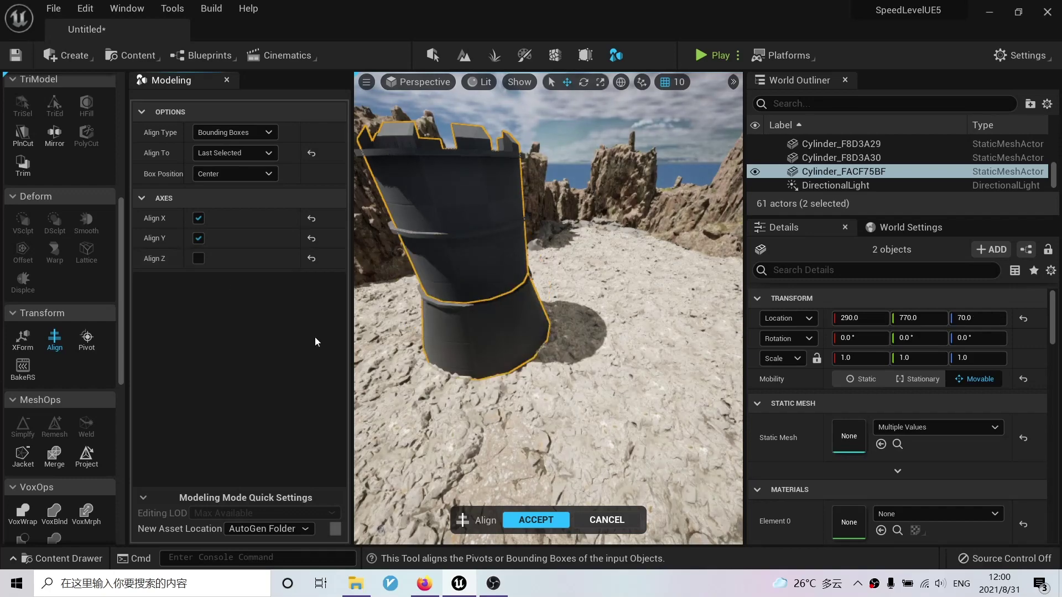
{"action": "left_click", "coordinate": [536, 520]}
{"action": "key", "text": "f"}
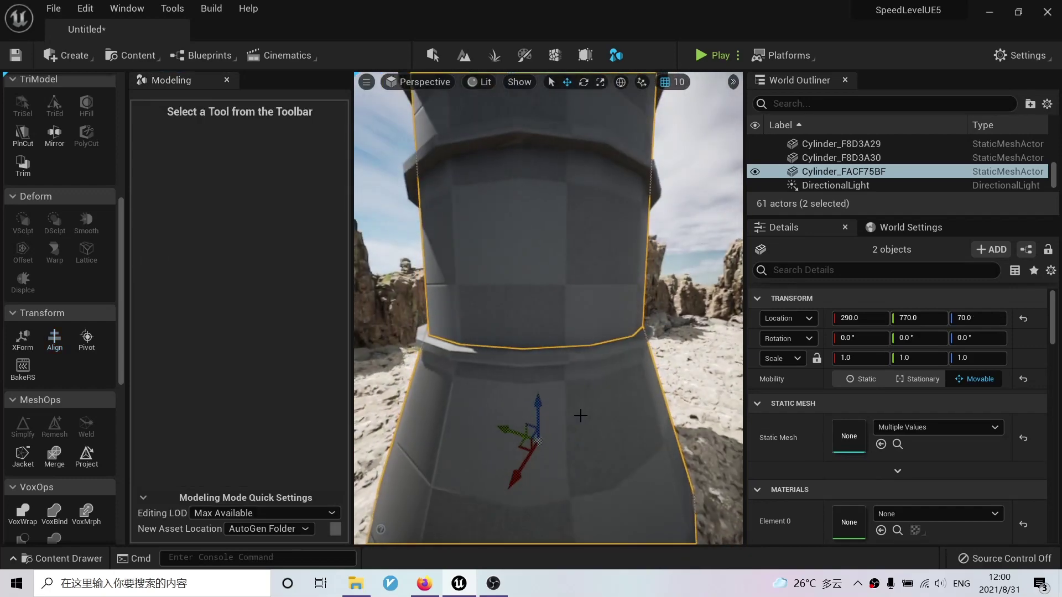
Lower the top face of the flared base slightly with PolyGroup Edit and apply the change.
{"action": "left_click", "coordinate": [576, 411]}
{"action": "right_click_drag", "start_coordinate": [576, 411], "coordinate": [545, 412]}
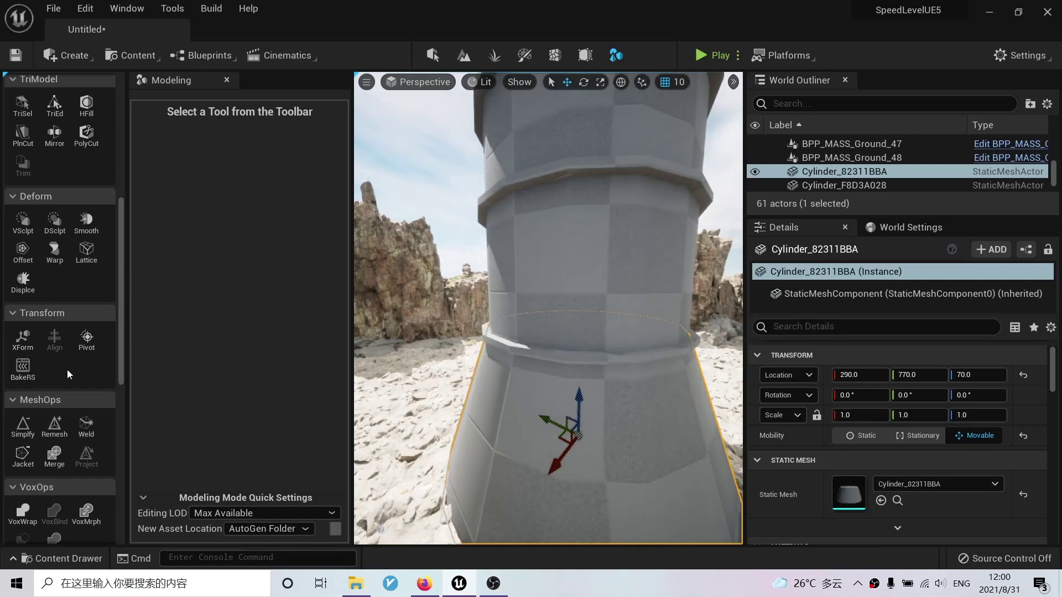
{"action": "scroll", "coordinate": [88, 413], "scroll_direction": "up", "scroll_amount": 8}
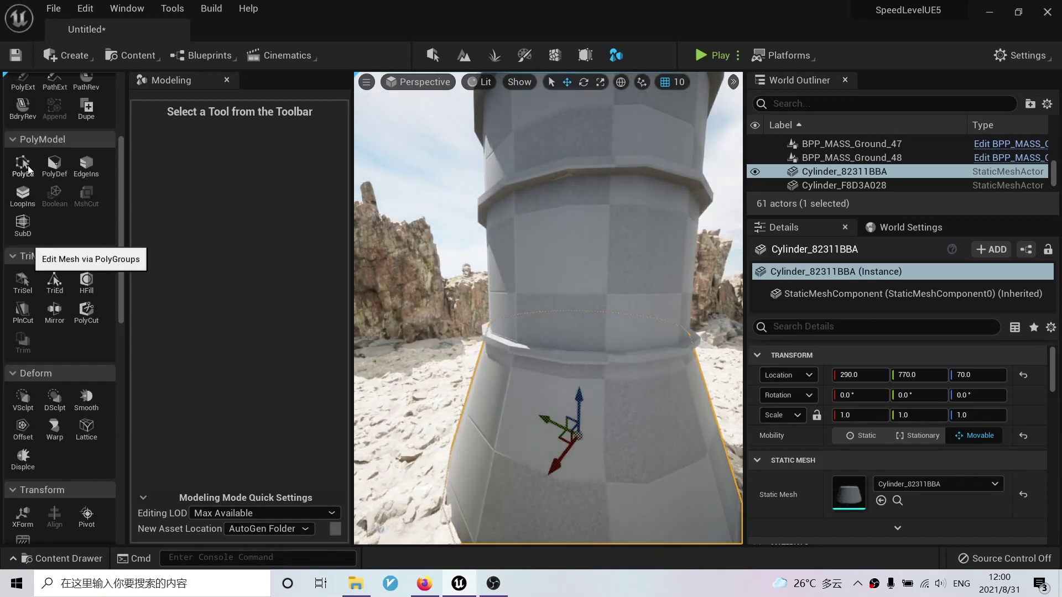
{"action": "left_click", "coordinate": [26, 169]}
{"action": "right_click_drag", "start_coordinate": [514, 409], "coordinate": [538, 301]}
{"action": "left_click", "coordinate": [533, 334]}
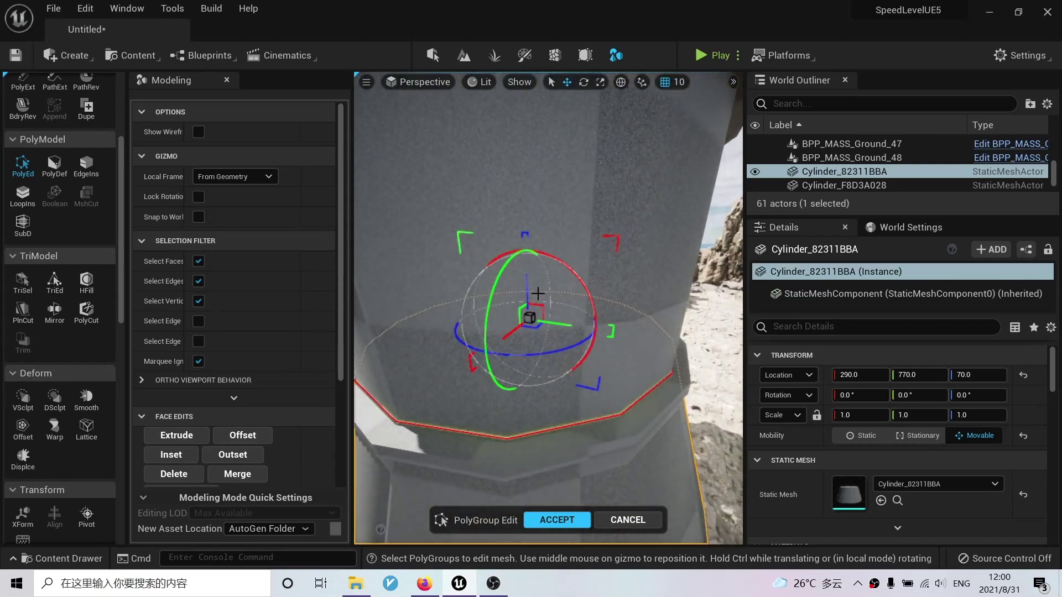
{"action": "mouse_move", "coordinate": [526, 289]}
{"action": "left_mouse_down"}
{"action": "mouse_move", "coordinate": [526, 298]}
{"action": "mouse_move", "coordinate": [526, 289]}
{"action": "left_mouse_up"}
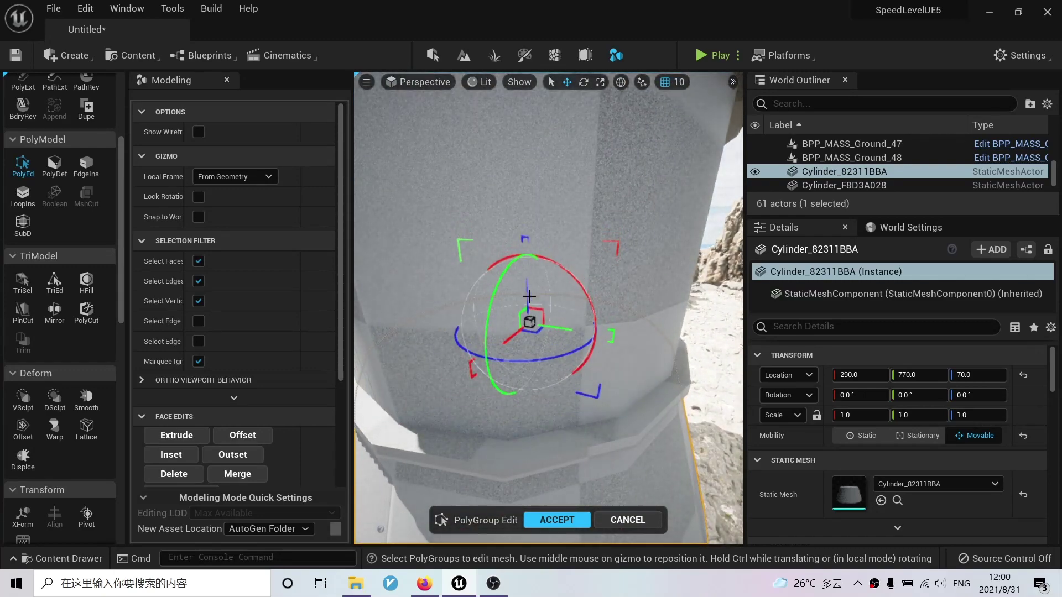
{"action": "right_click_drag", "start_coordinate": [529, 296], "coordinate": [537, 246]}
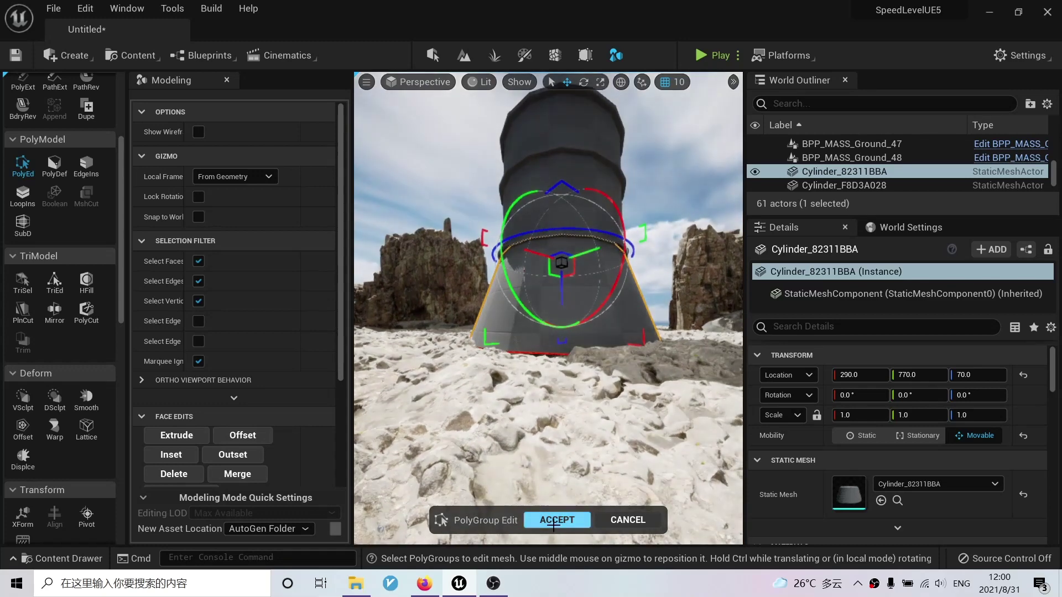
{"action": "left_click", "coordinate": [554, 521]}
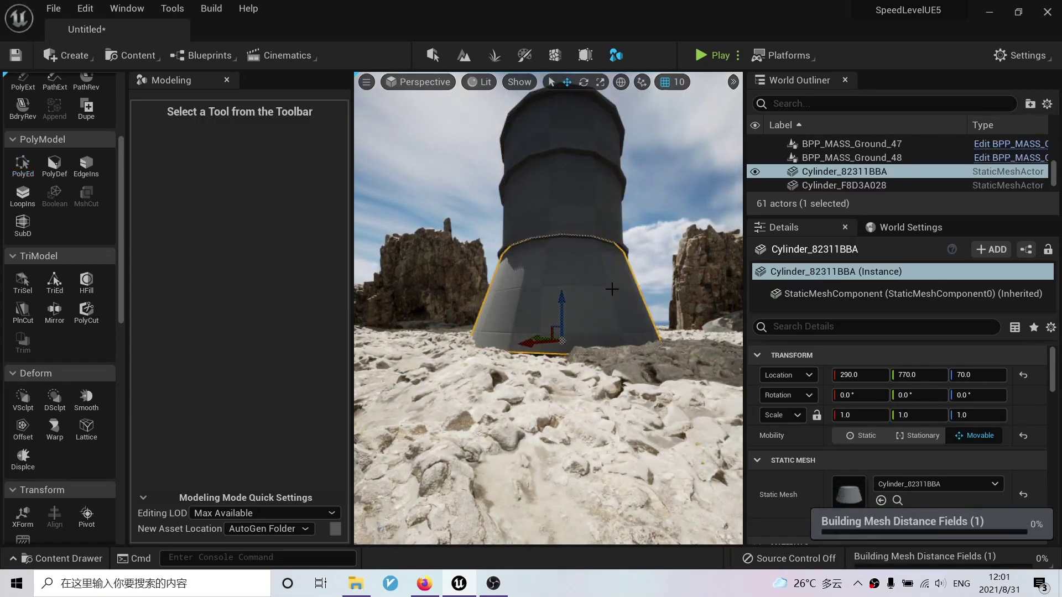
Raise the tower cylinder's bottom face to the ring at the top of the flared base with PolyGroup Edit and apply it.
{"action": "left_click", "coordinate": [612, 422]}
{"action": "key", "text": "f"}
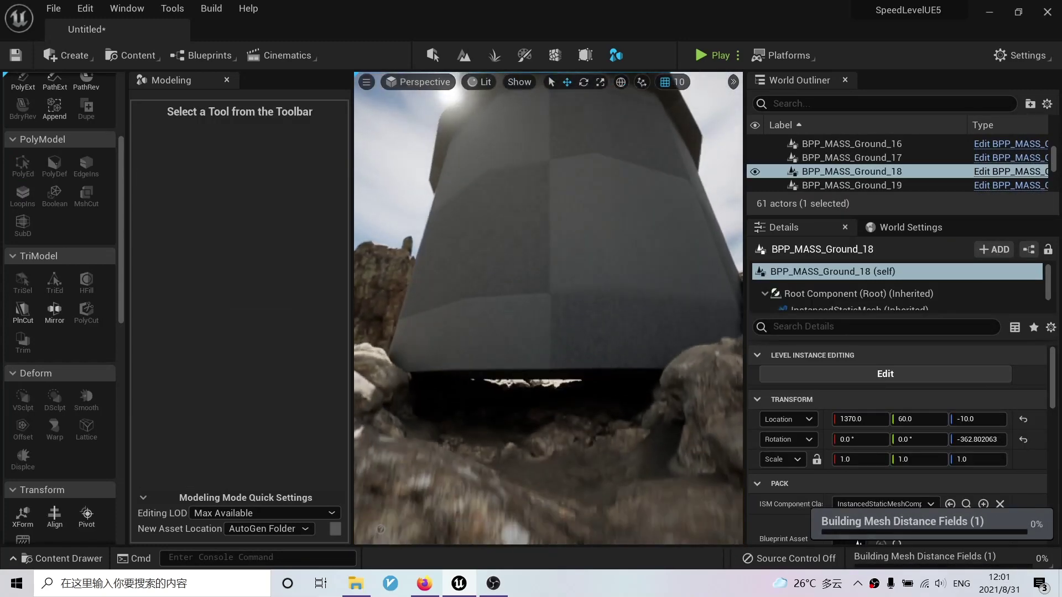
{"action": "left_click", "coordinate": [468, 302]}
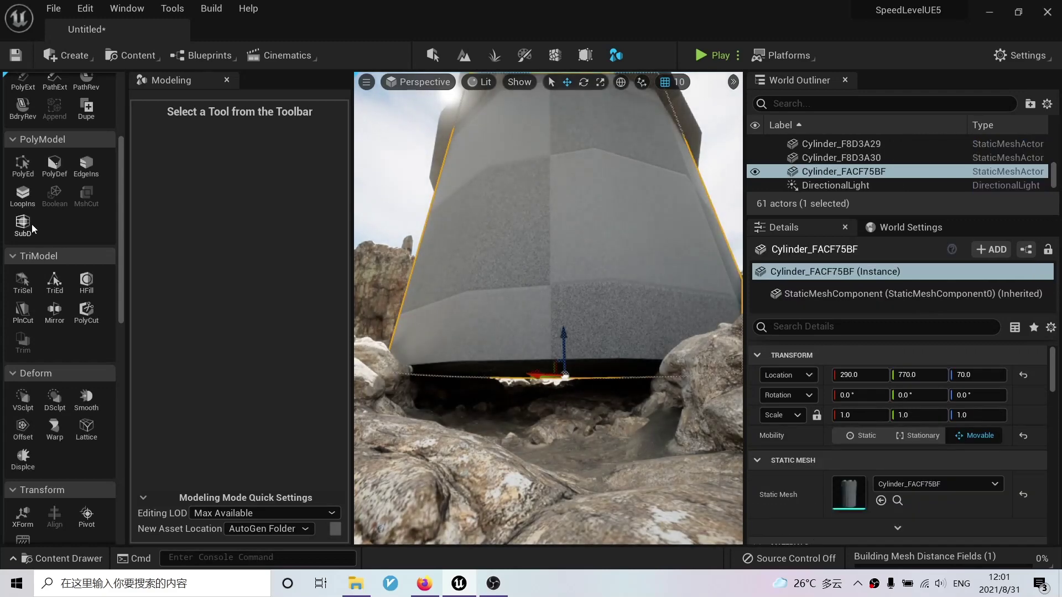
{"action": "left_click", "coordinate": [23, 164]}
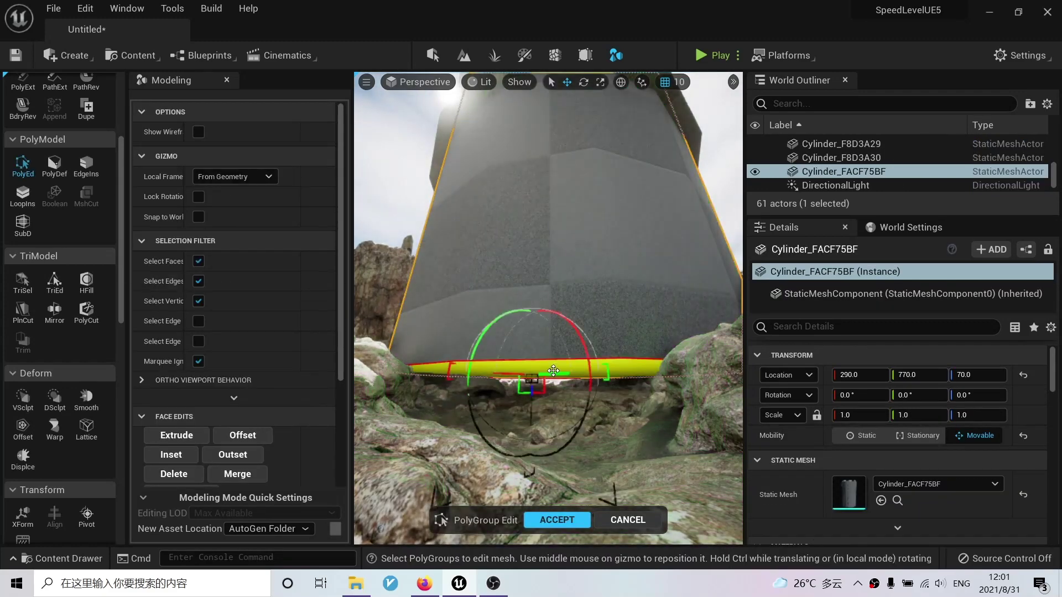
{"action": "left_click_drag", "start_coordinate": [553, 371], "coordinate": [529, 388], "text": "alt"}
{"action": "right_click", "coordinate": [529, 388]}
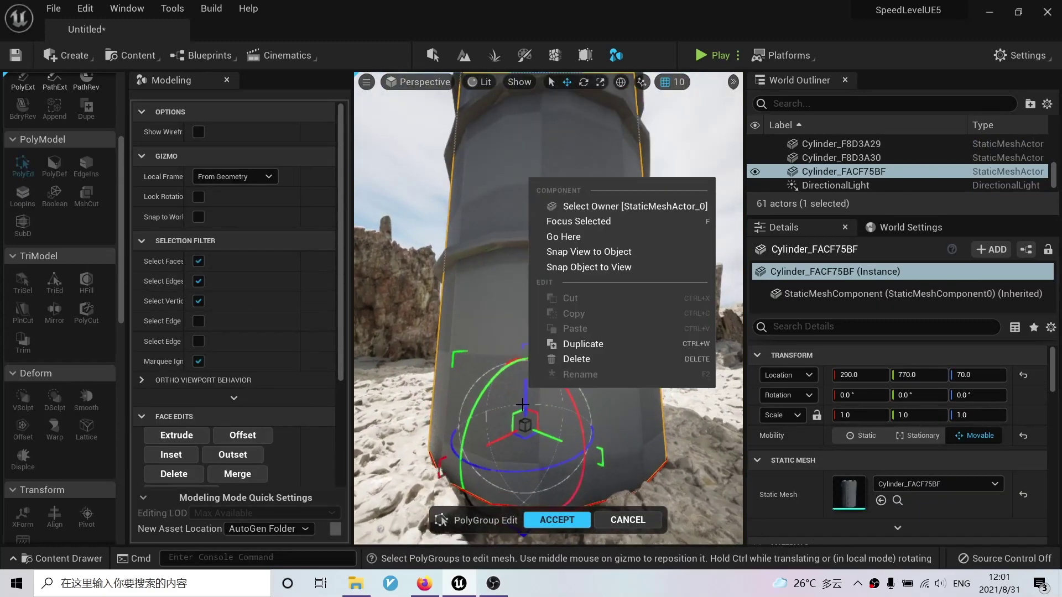
{"action": "right_click_drag", "start_coordinate": [523, 405], "coordinate": [537, 377]}
{"action": "left_click_drag", "start_coordinate": [536, 368], "coordinate": [548, 337]}
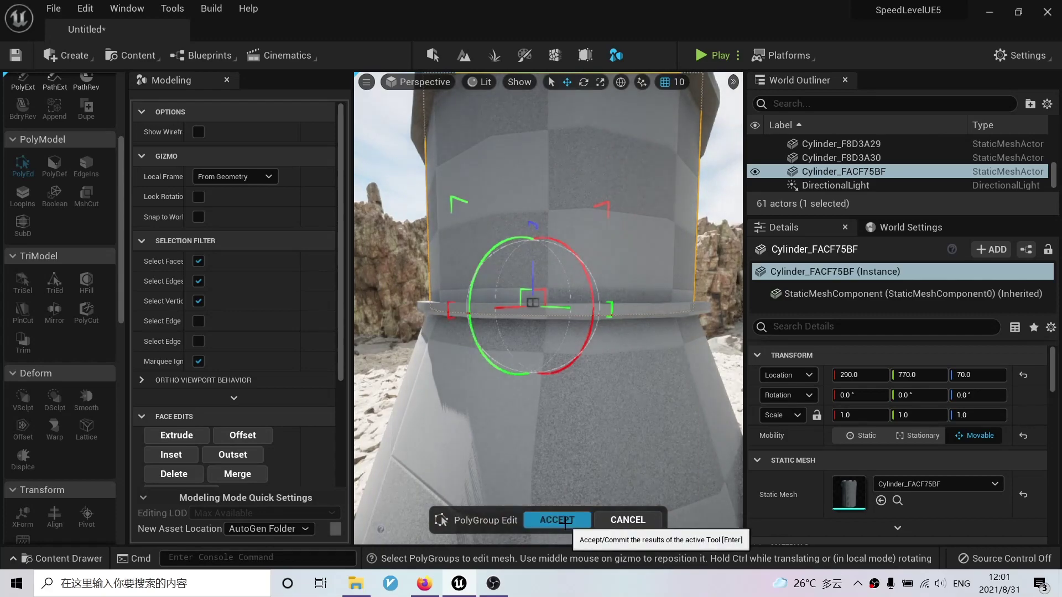
{"action": "left_click", "coordinate": [557, 520]}
Append the tower cylinder and flared base into one new asset, deleting the source meshes.
{"action": "scroll", "coordinate": [607, 413], "scroll_direction": "down", "scroll_amount": 8}
{"action": "right_click_drag", "start_coordinate": [606, 414], "coordinate": [576, 405]}
{"action": "left_click", "coordinate": [555, 360]}
{"action": "right_click_drag", "start_coordinate": [555, 360], "coordinate": [555, 354]}
{"action": "scroll", "coordinate": [609, 397], "scroll_direction": "up", "scroll_amount": 5}
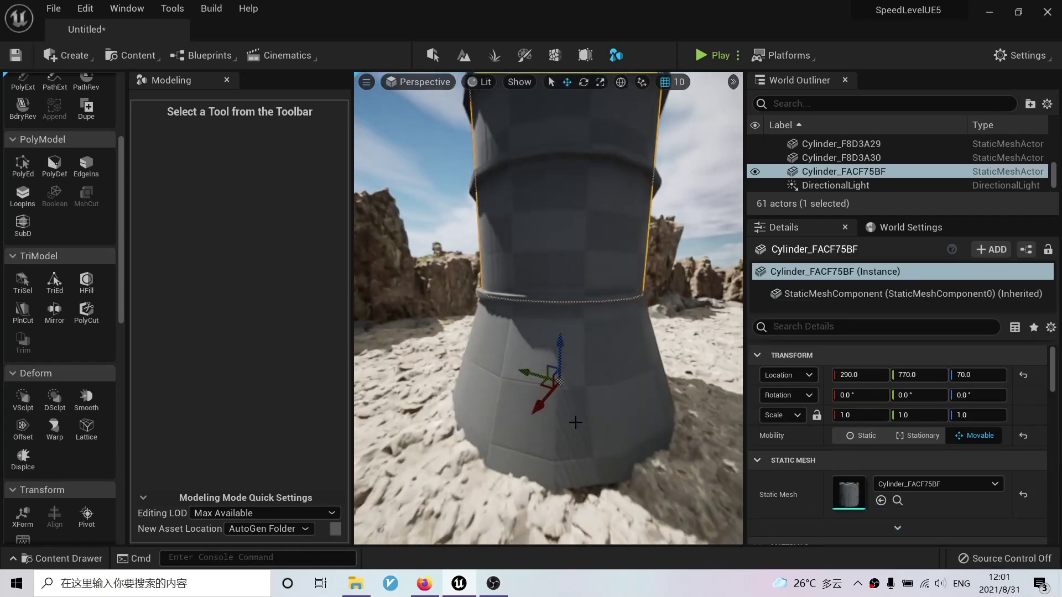
{"action": "left_click", "coordinate": [609, 397], "text": "ctrl"}
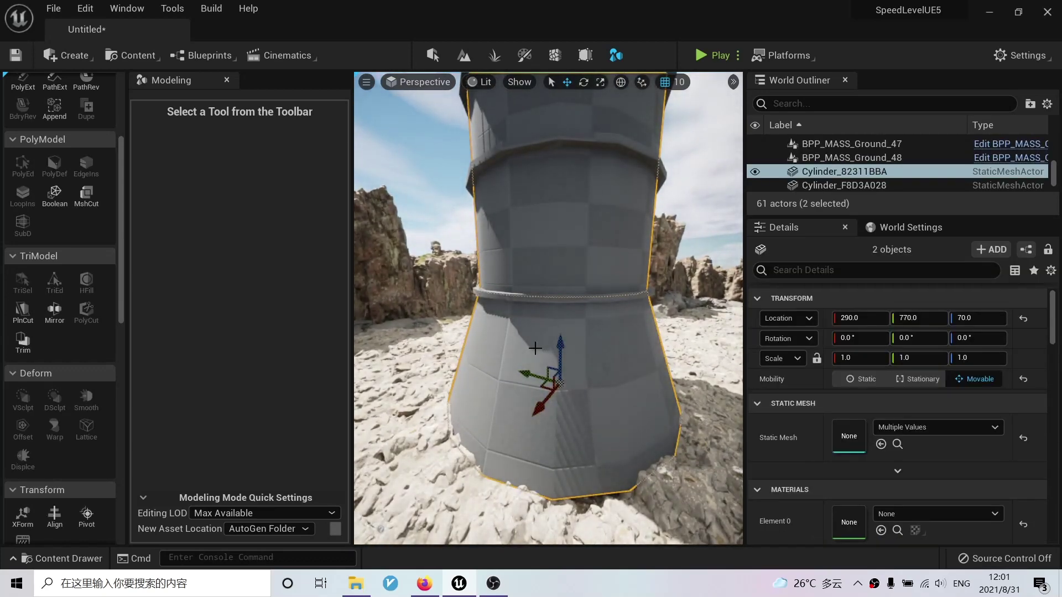
{"action": "scroll", "coordinate": [83, 376], "scroll_direction": "down", "scroll_amount": 5}
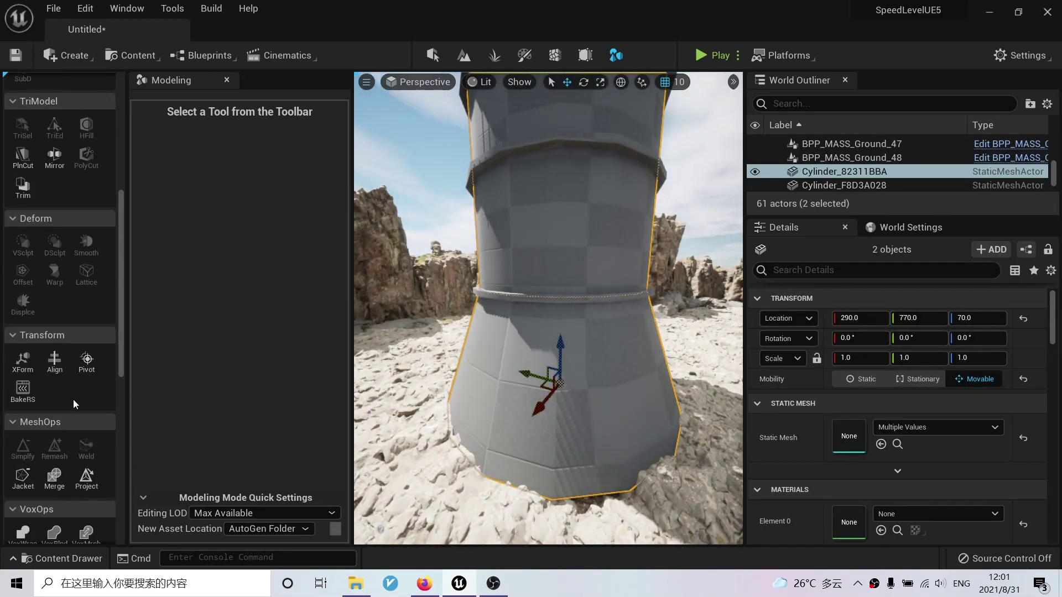
{"action": "scroll", "coordinate": [76, 404], "scroll_direction": "up", "scroll_amount": 10}
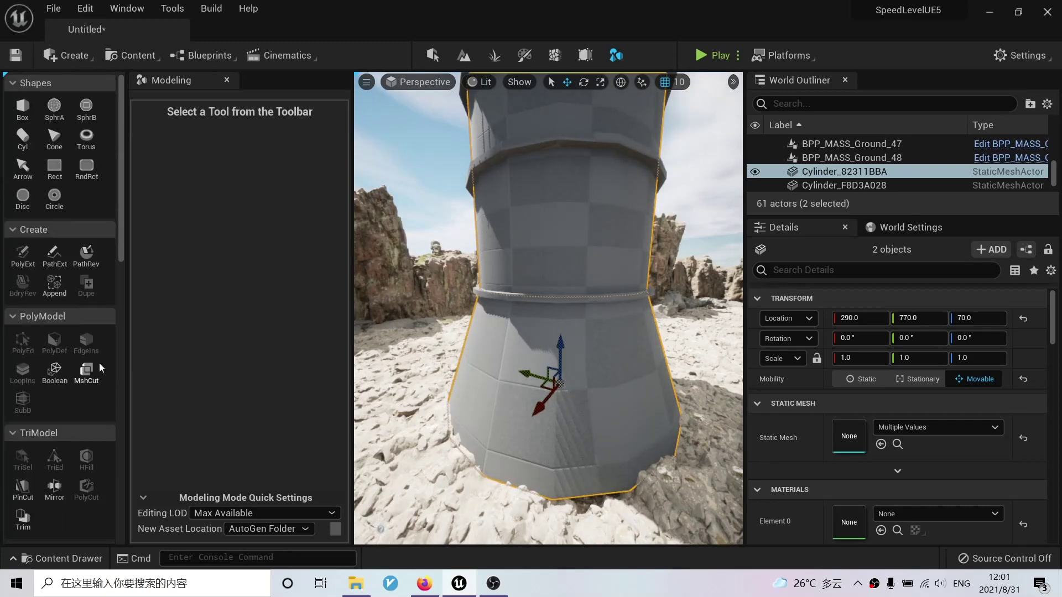
{"action": "left_click", "coordinate": [60, 287]}
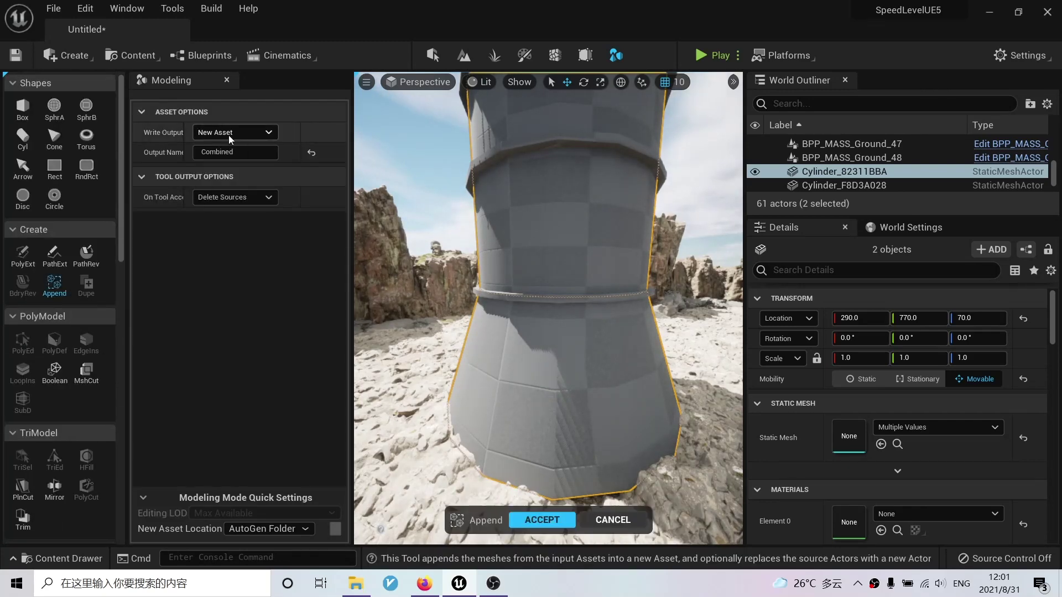
{"action": "left_click", "coordinate": [555, 519]}
{"action": "key", "text": "f"}
Start a UV projection on the combined tower and preview it with the Checkerboard material.
{"action": "right_click_drag", "start_coordinate": [545, 382], "coordinate": [564, 420]}
{"action": "right_click_drag", "start_coordinate": [525, 310], "coordinate": [519, 309]}
{"action": "scroll", "coordinate": [60, 440], "scroll_direction": "down", "scroll_amount": 15}
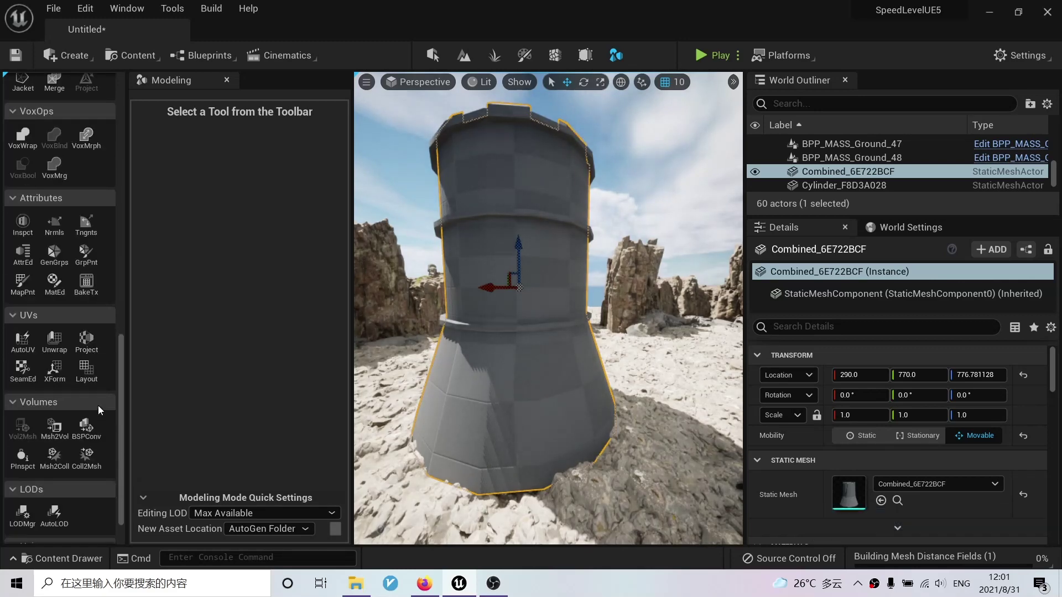
{"action": "scroll", "coordinate": [98, 406], "scroll_direction": "down", "scroll_amount": 8}
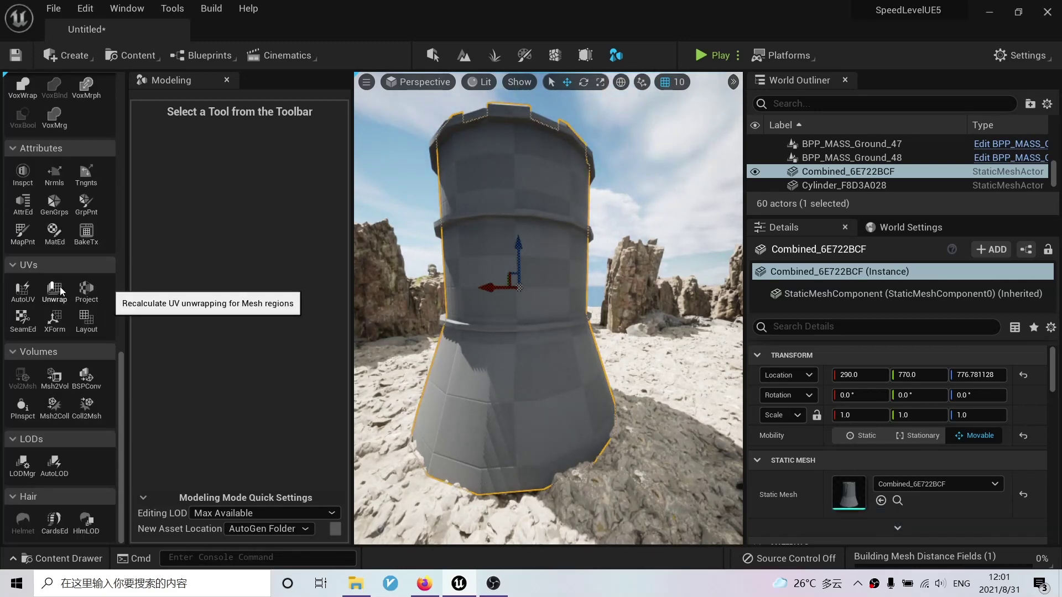
{"action": "left_click", "coordinate": [86, 288]}
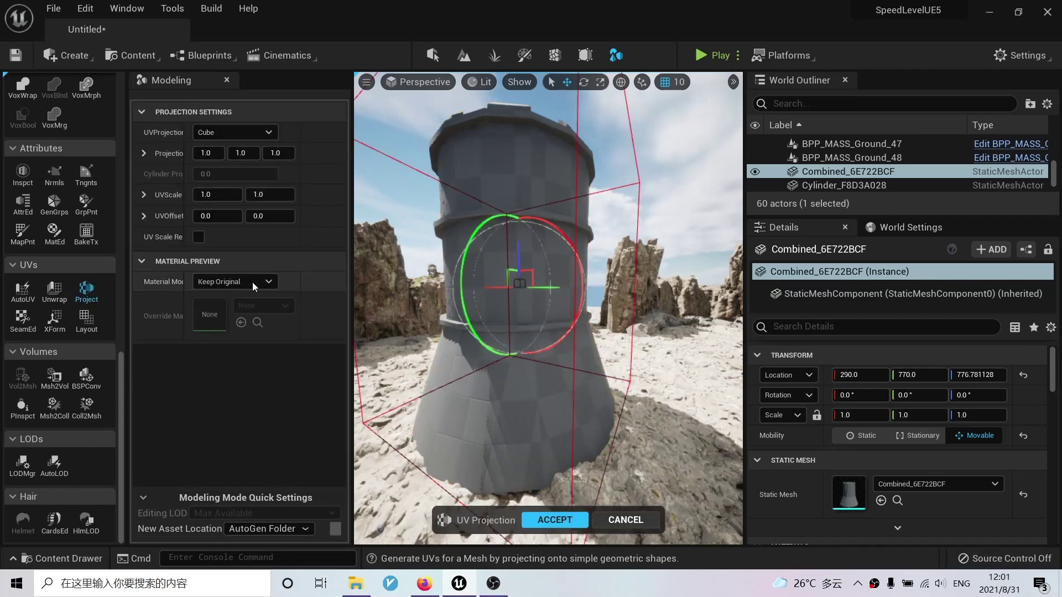
{"action": "left_click", "coordinate": [220, 282]}
{"action": "left_click", "coordinate": [235, 307]}
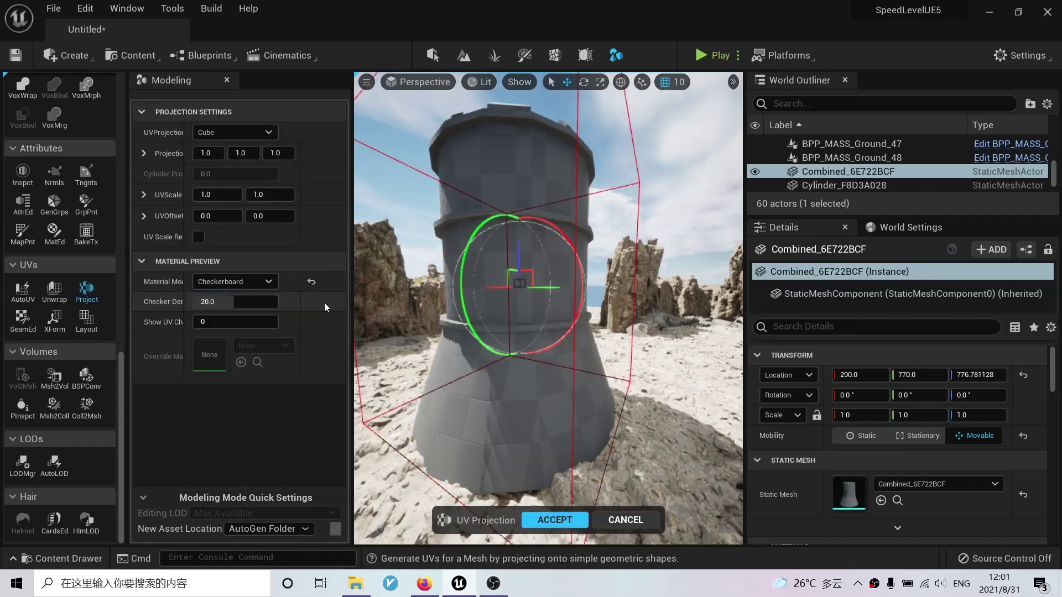
{"action": "right_click_drag", "start_coordinate": [528, 337], "coordinate": [608, 475]}
{"action": "scroll", "coordinate": [622, 498], "scroll_direction": "up", "scroll_amount": 4}
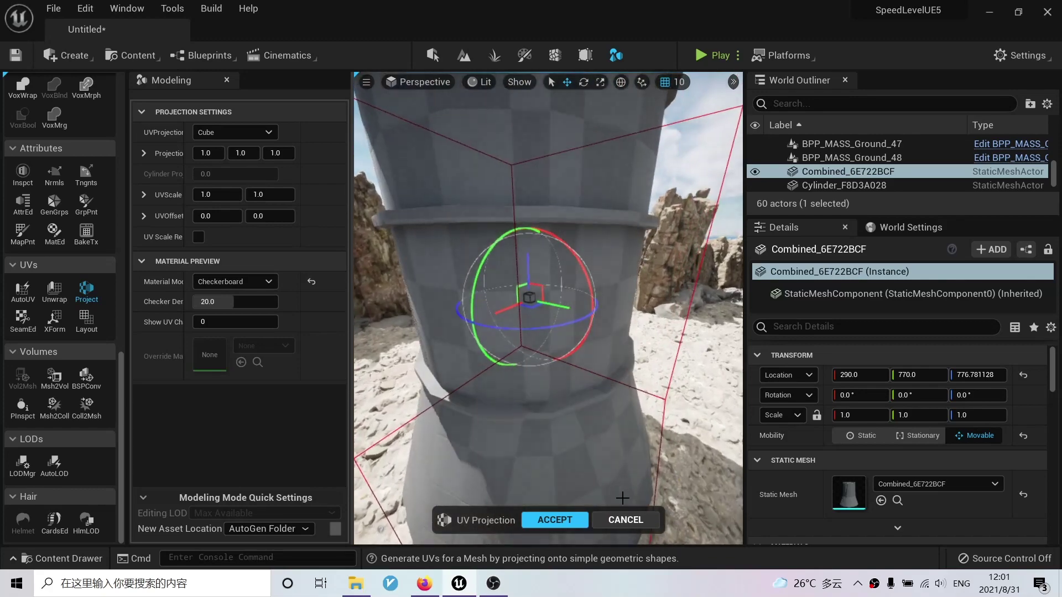
{"action": "key", "text": "f"}
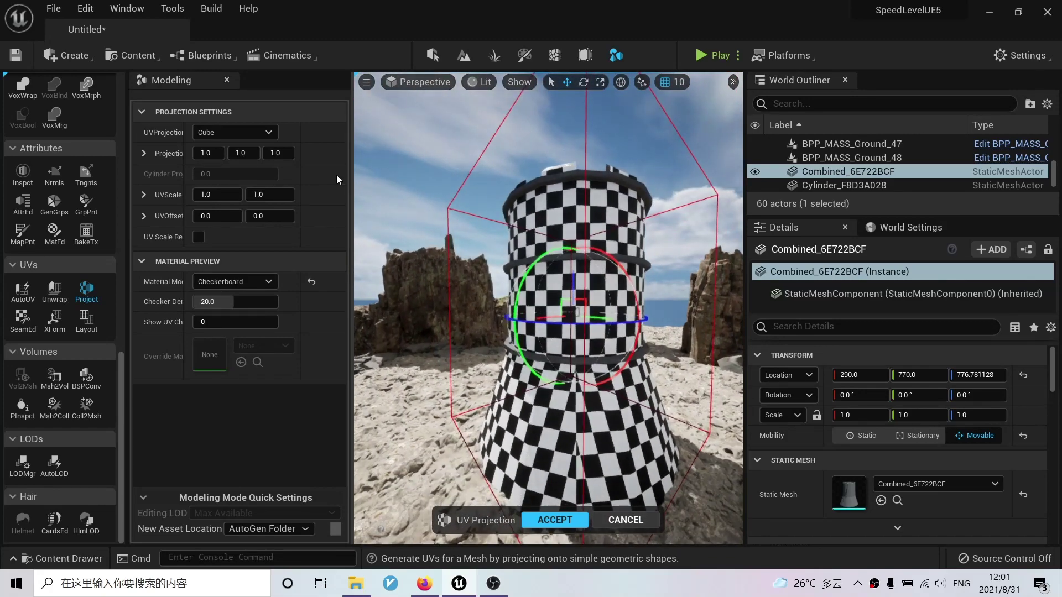
Change the tower's UV projection shape to Cylinder.
{"action": "left_click", "coordinate": [235, 132]}
{"action": "left_click", "coordinate": [224, 157]}
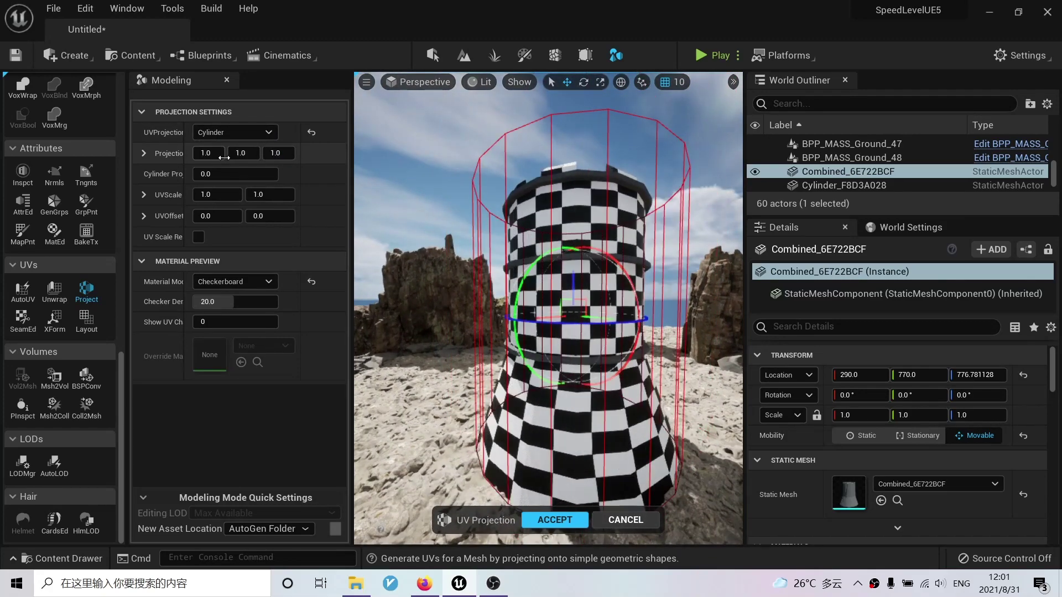
{"action": "right_click_drag", "start_coordinate": [515, 298], "coordinate": [545, 376]}
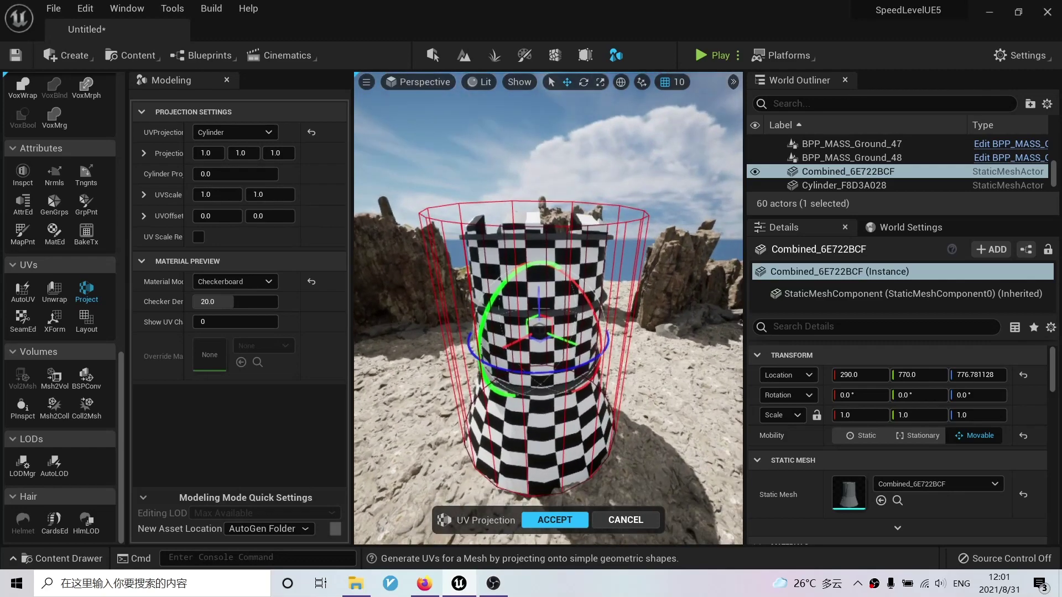
{"action": "scroll", "coordinate": [541, 308], "scroll_direction": "up", "scroll_amount": 5}
Try a projection scale of 1.2 on X and Y for the cylindrical UVs.
{"action": "left_click", "coordinate": [216, 155]}
{"action": "type", "text": "1.2"}
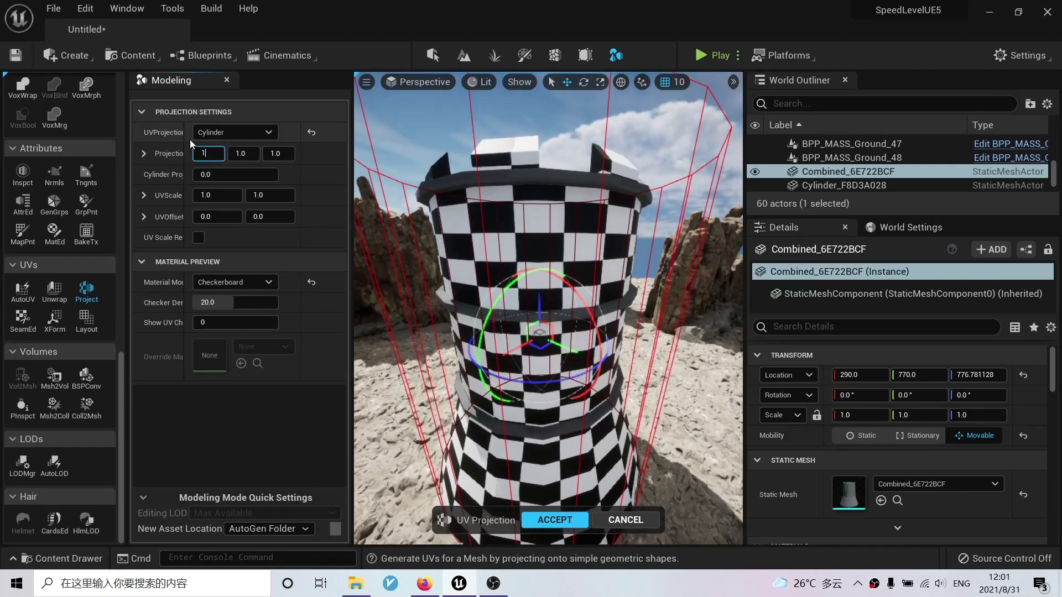
{"action": "key", "text": "Tab"}
{"action": "type", "text": "1.2"}
{"action": "key", "text": "Return"}
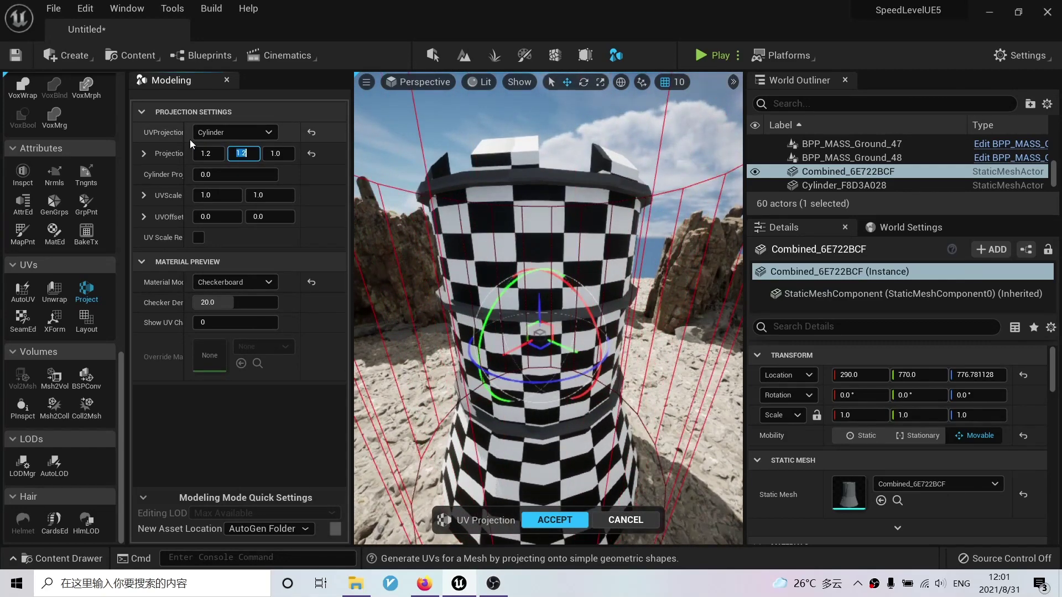
Try a projection scale of 1.5 on X and Y for the cylindrical UVs.
{"action": "left_click", "coordinate": [209, 153]}
{"action": "type", "text": "15"}
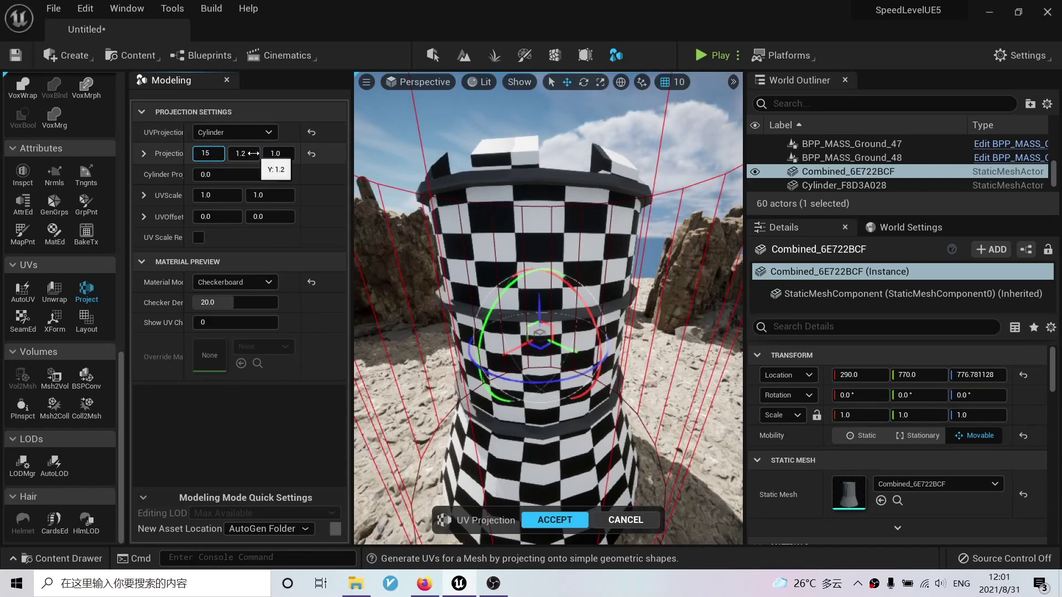
{"action": "type", "text": ".5"}
{"action": "key", "text": "Tab"}
{"action": "type", "text": "1.5"}
{"action": "key", "text": "Return"}
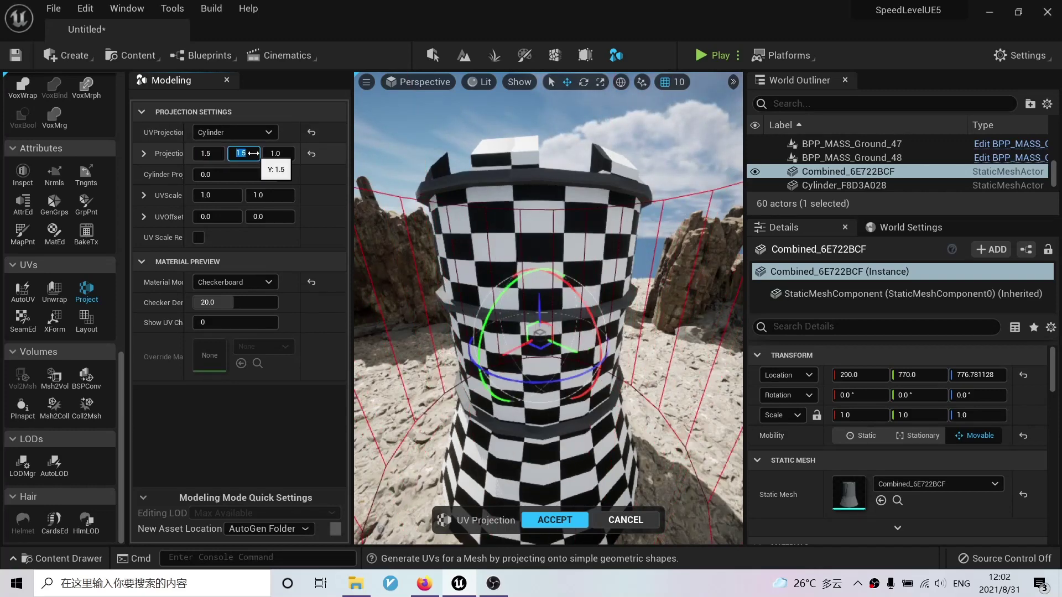
Set the cylindrical UV projection's scale to 0.5 on X and Y.
{"action": "left_click_drag", "start_coordinate": [220, 157], "coordinate": [243, 153]}
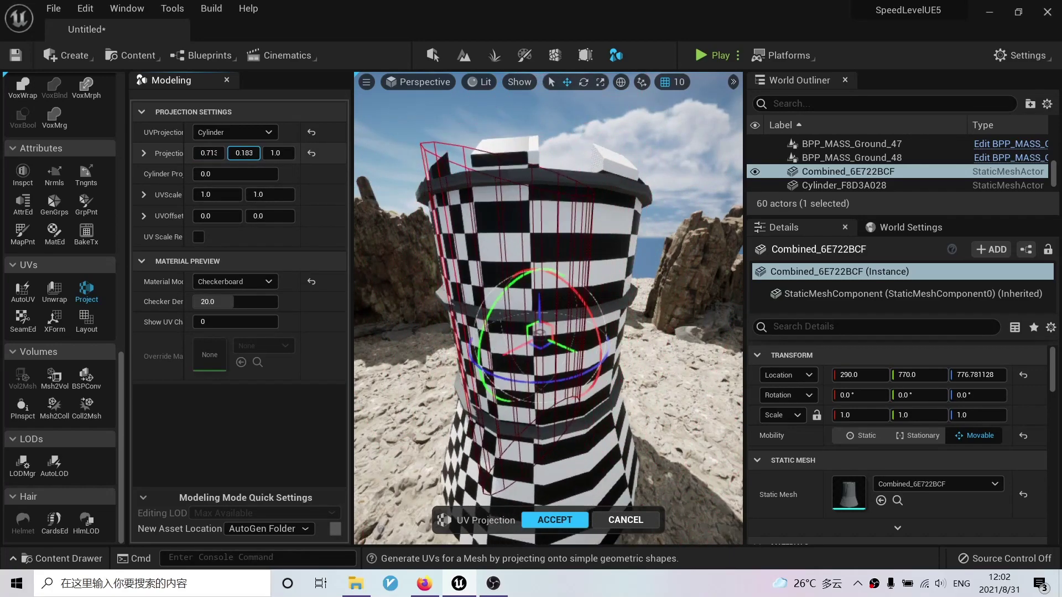
{"action": "left_click", "coordinate": [218, 154]}
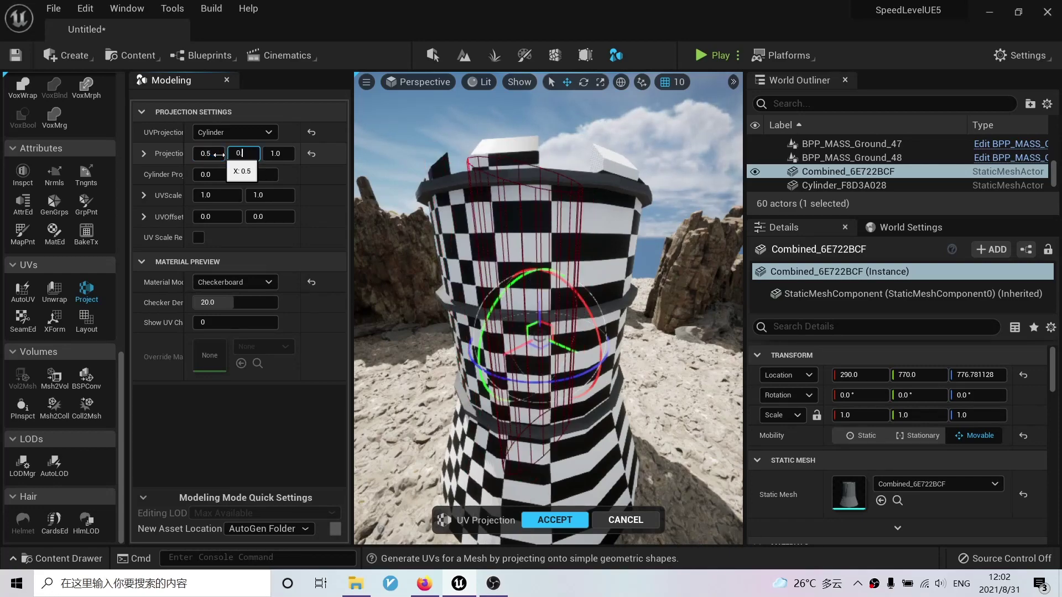
{"action": "right_click_drag", "start_coordinate": [551, 320], "coordinate": [551, 320]}
{"action": "scroll", "coordinate": [551, 320], "scroll_direction": "down", "scroll_amount": 2}
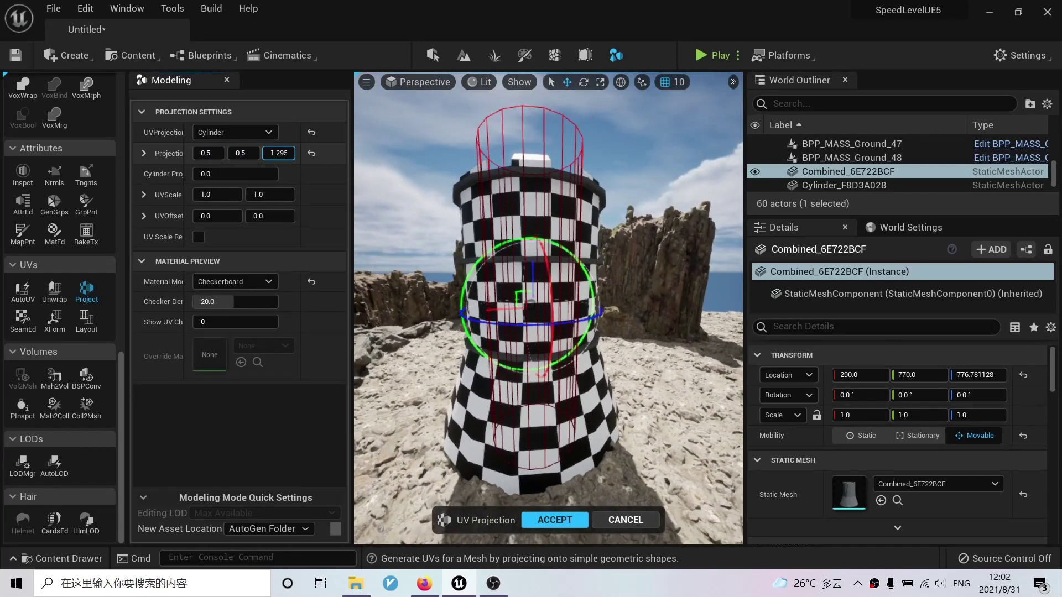
Raise the projection scale on Z to 1.888 and accept the tower's UV projection.
{"action": "left_click_drag", "start_coordinate": [279, 153], "coordinate": [293, 153]}
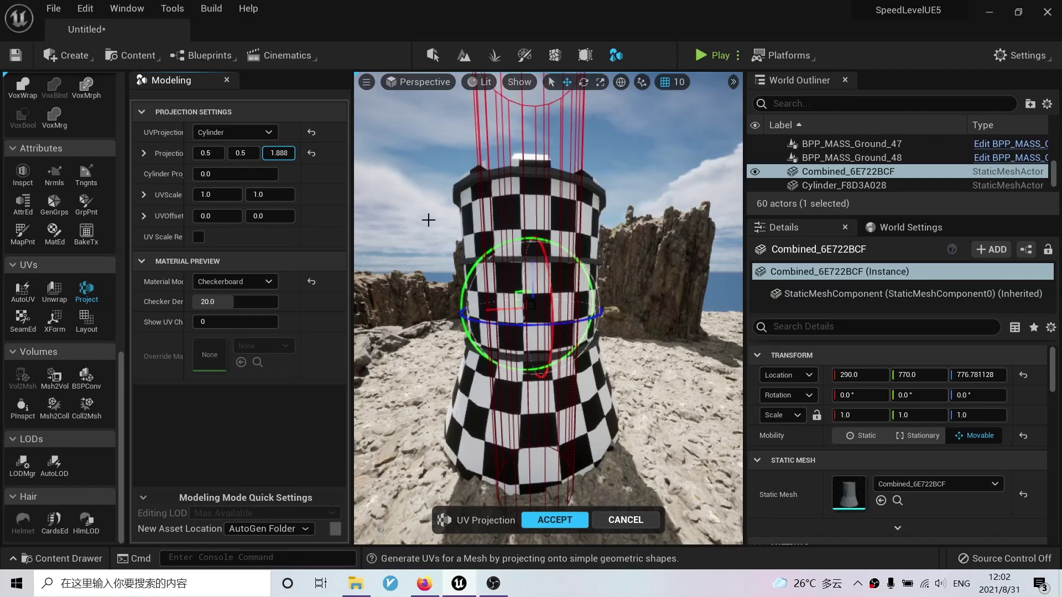
{"action": "right_click_drag", "start_coordinate": [429, 221], "coordinate": [429, 220]}
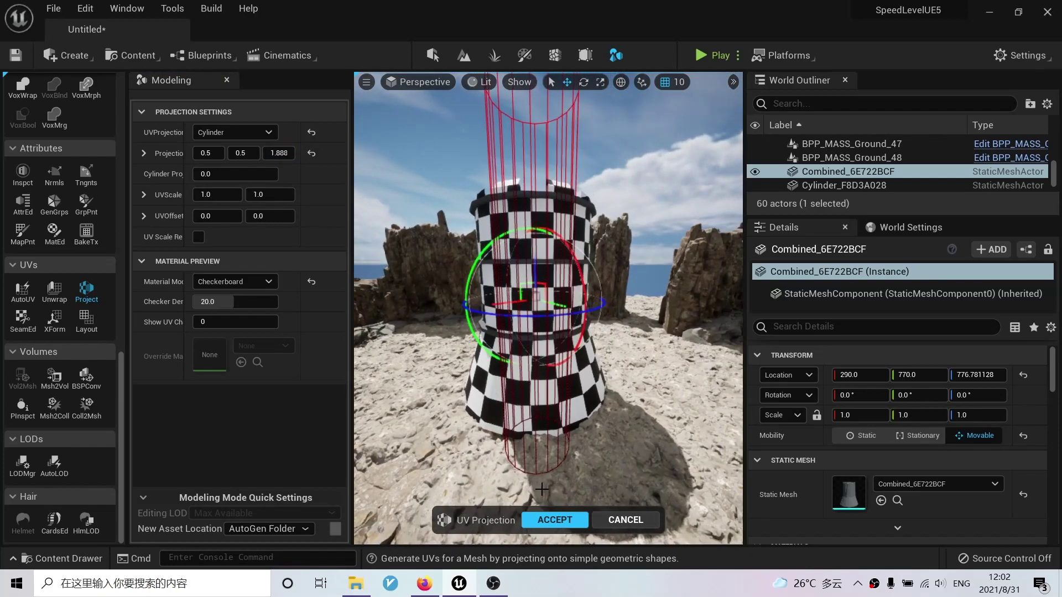
{"action": "left_click", "coordinate": [555, 520]}
Apply the Mossy_Stone_Wall material instance to the combined tower and look over the result.
{"action": "scroll", "coordinate": [548, 310], "scroll_direction": "down", "scroll_amount": 3}
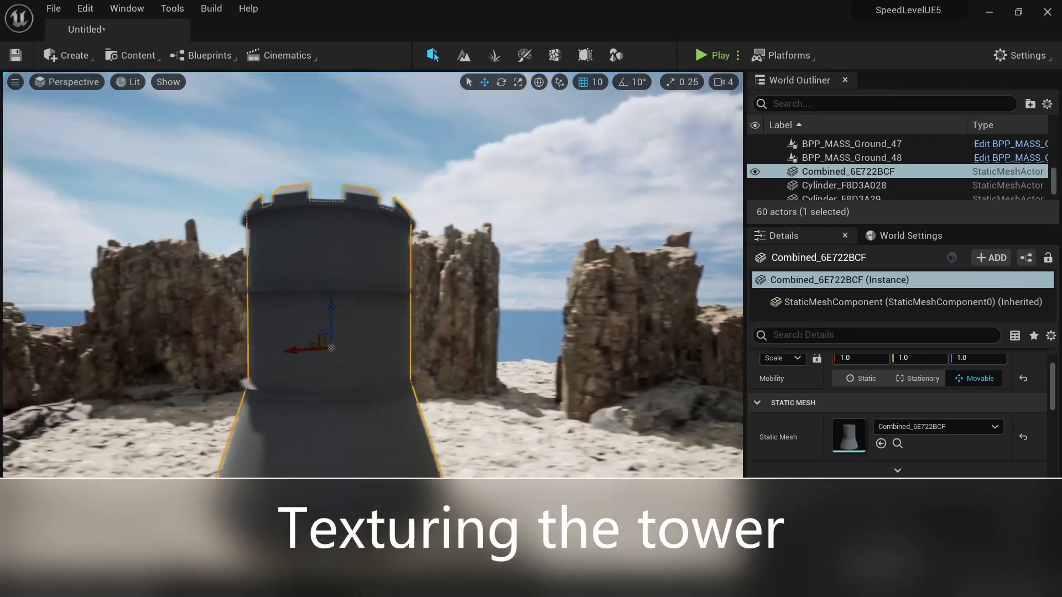
{"action": "right_click_drag", "start_coordinate": [373, 275], "coordinate": [344, 285]}
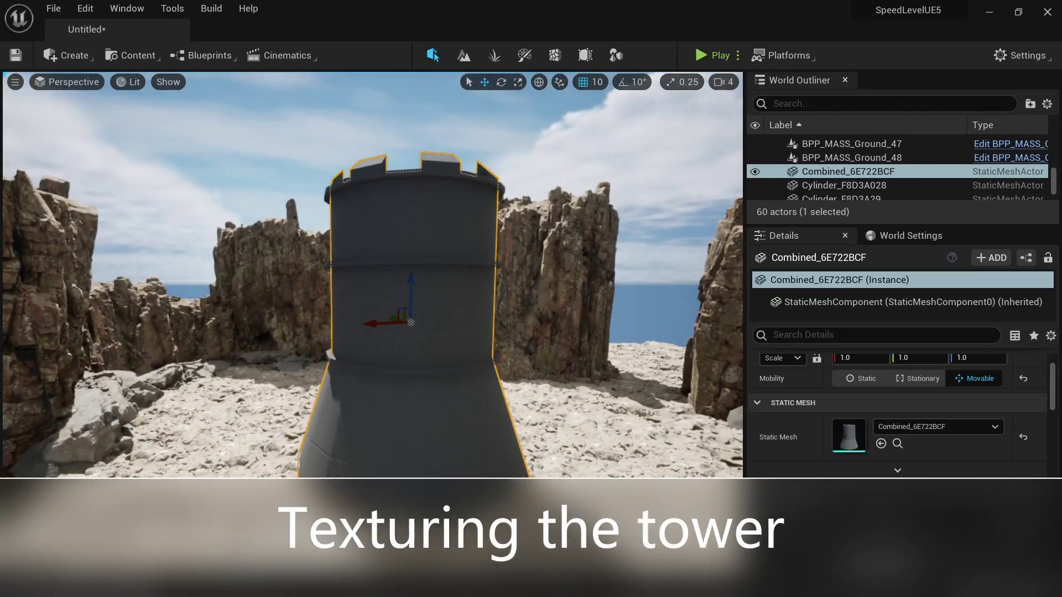
{"action": "key", "text": "ctrl+space"}
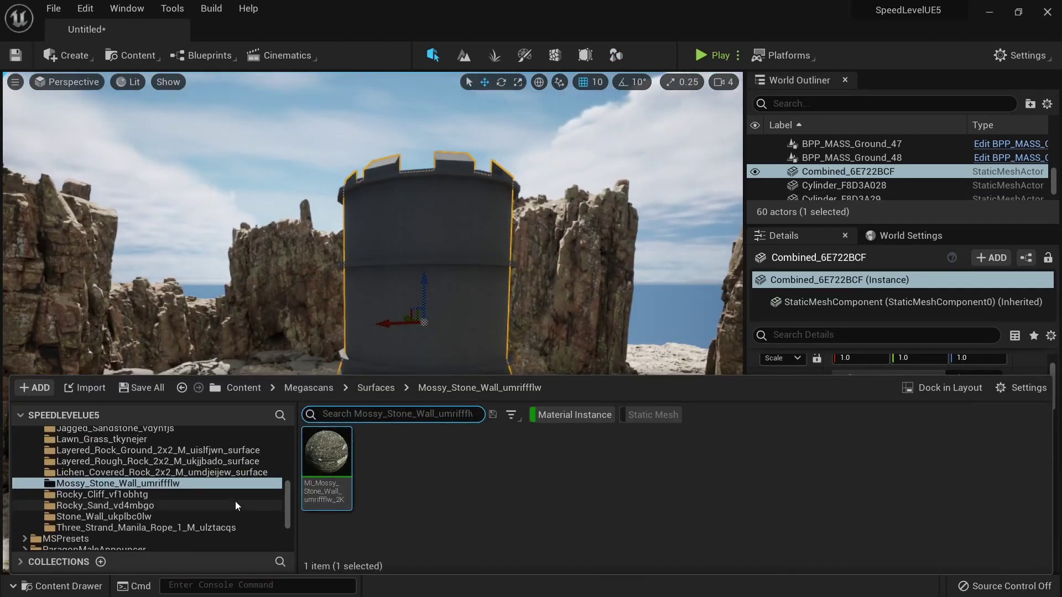
{"action": "left_click_drag", "start_coordinate": [336, 464], "coordinate": [481, 373]}
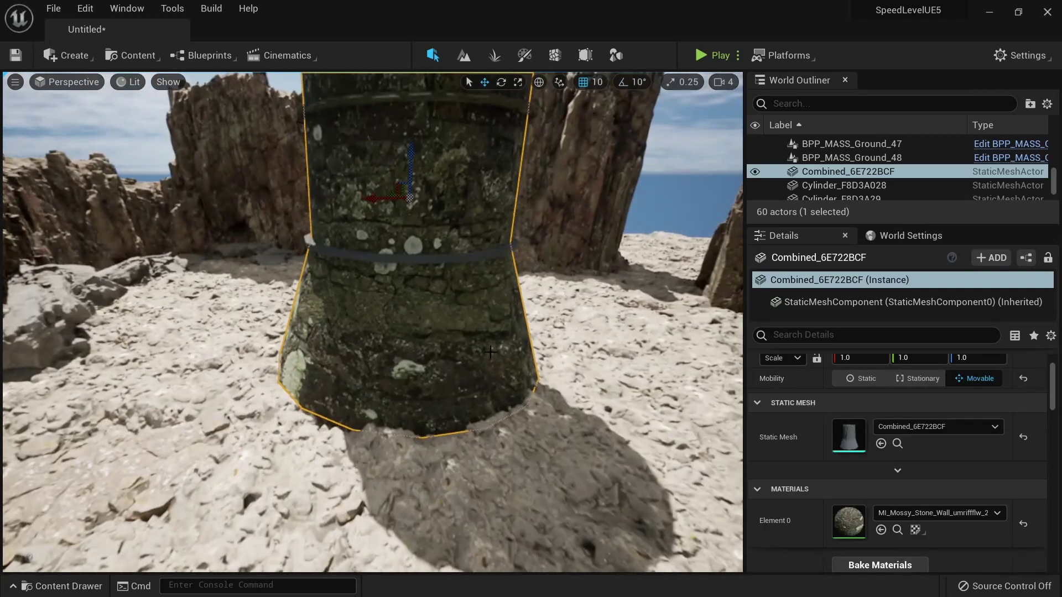
{"action": "key", "text": "ctrl+space"}
{"action": "left_click_drag", "start_coordinate": [335, 461], "coordinate": [476, 256]}
{"action": "right_click_drag", "start_coordinate": [477, 256], "coordinate": [449, 217]}
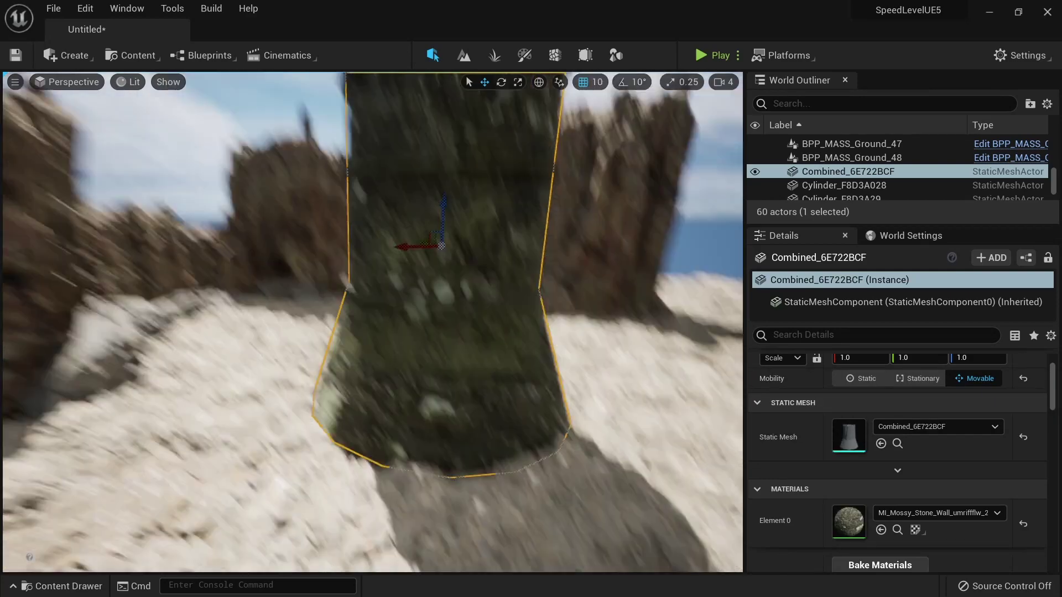
{"action": "key", "text": "s"}
{"action": "mouse_move", "coordinate": [449, 291]}
{"action": "right_mouse_down"}
{"action": "mouse_move", "coordinate": [451, 266]}
{"action": "mouse_move", "coordinate": [449, 320]}
{"action": "mouse_move", "coordinate": [448, 291]}
{"action": "right_mouse_up"}
{"action": "key", "text": "w"}
{"action": "key", "text": "e"}
{"action": "key", "text": "w"}
Start the UV Layout tool on the combined tower and preview it with the Keep Original material mode.
{"action": "left_click", "coordinate": [614, 54]}
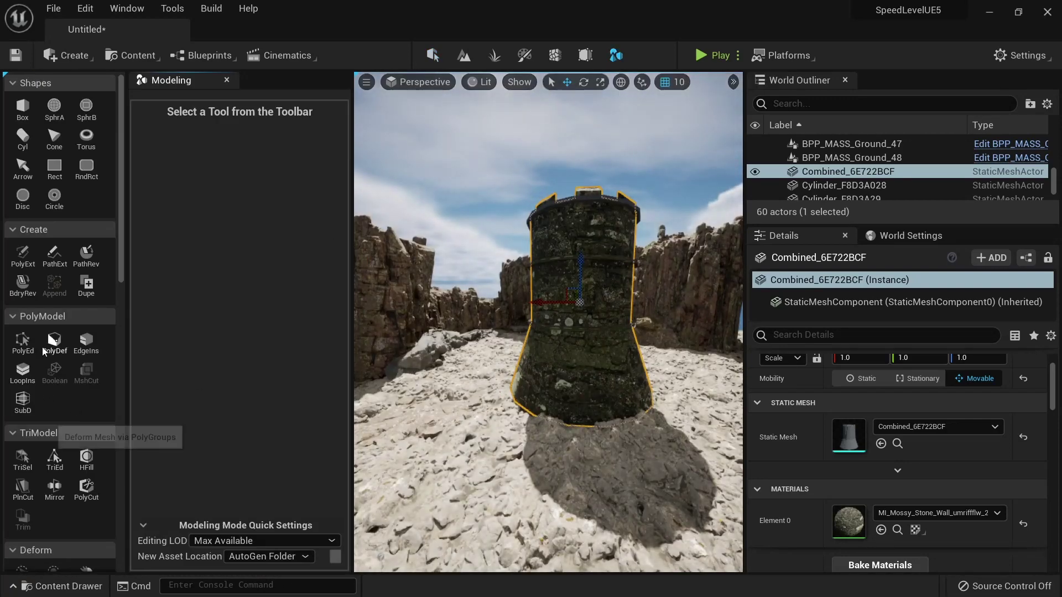
{"action": "scroll", "coordinate": [61, 332], "scroll_direction": "down", "scroll_amount": 10}
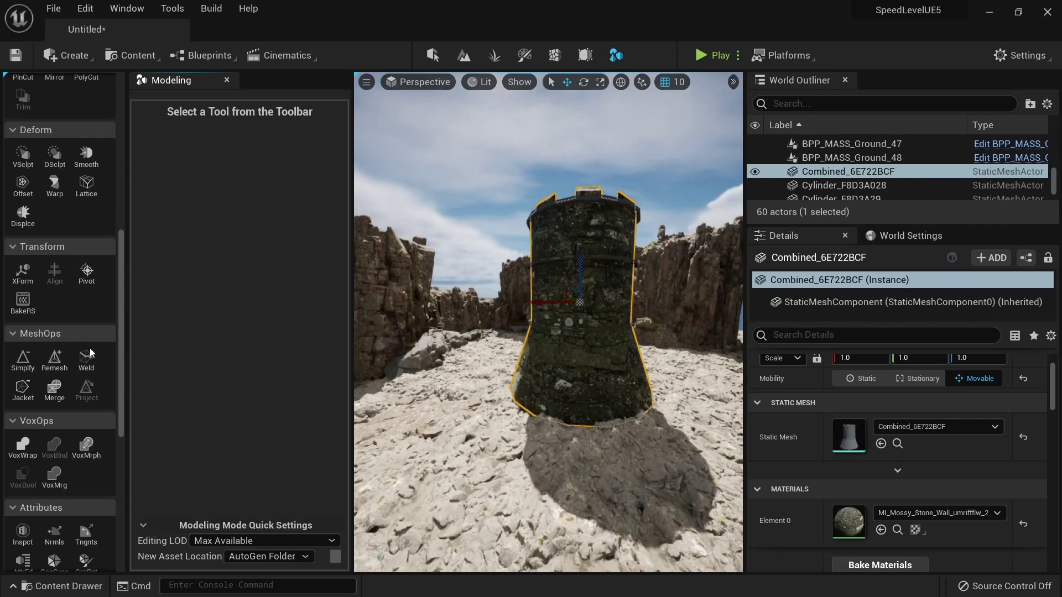
{"action": "scroll", "coordinate": [94, 362], "scroll_direction": "down", "scroll_amount": 10}
{"action": "left_click", "coordinate": [91, 466]}
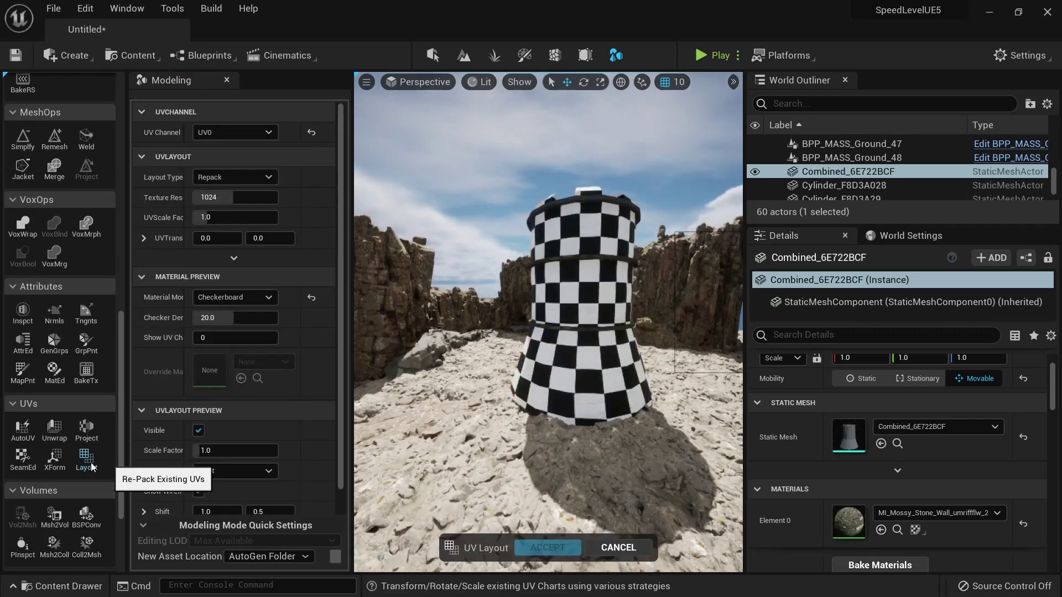
{"action": "right_click_drag", "start_coordinate": [517, 397], "coordinate": [578, 387]}
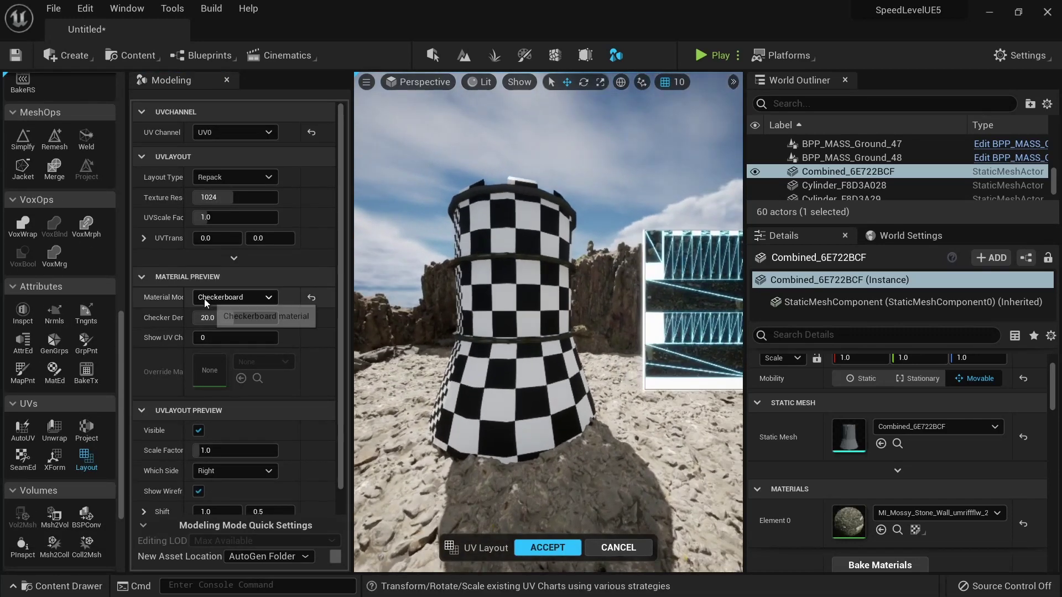
{"action": "left_click", "coordinate": [208, 299]}
{"action": "left_click", "coordinate": [219, 312]}
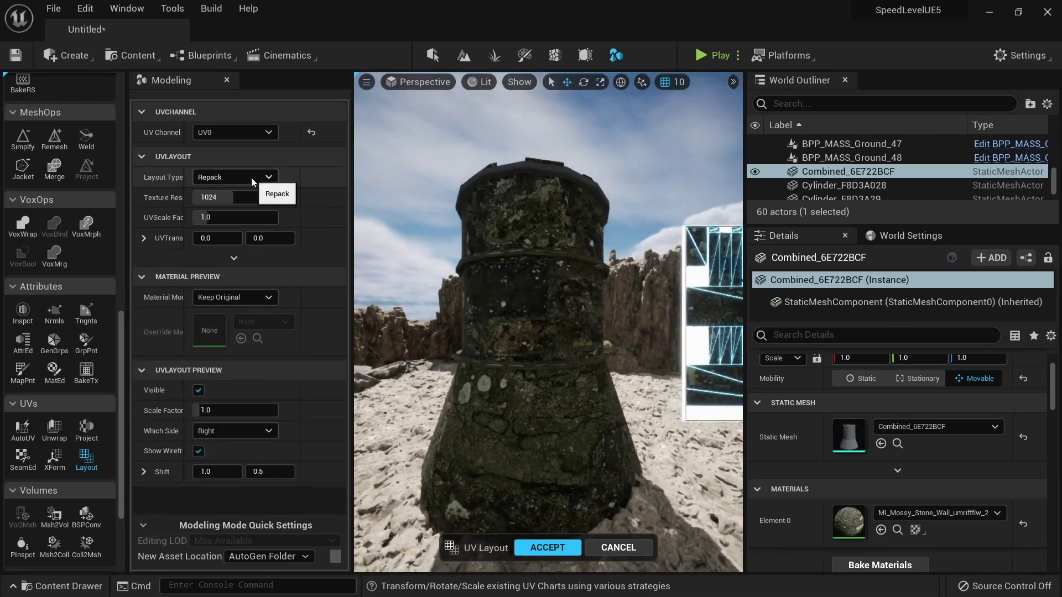
Set the UV layout type to Transform and try UV scale factors of 2 and 5.
{"action": "left_click", "coordinate": [251, 178]}
{"action": "left_click", "coordinate": [233, 200]}
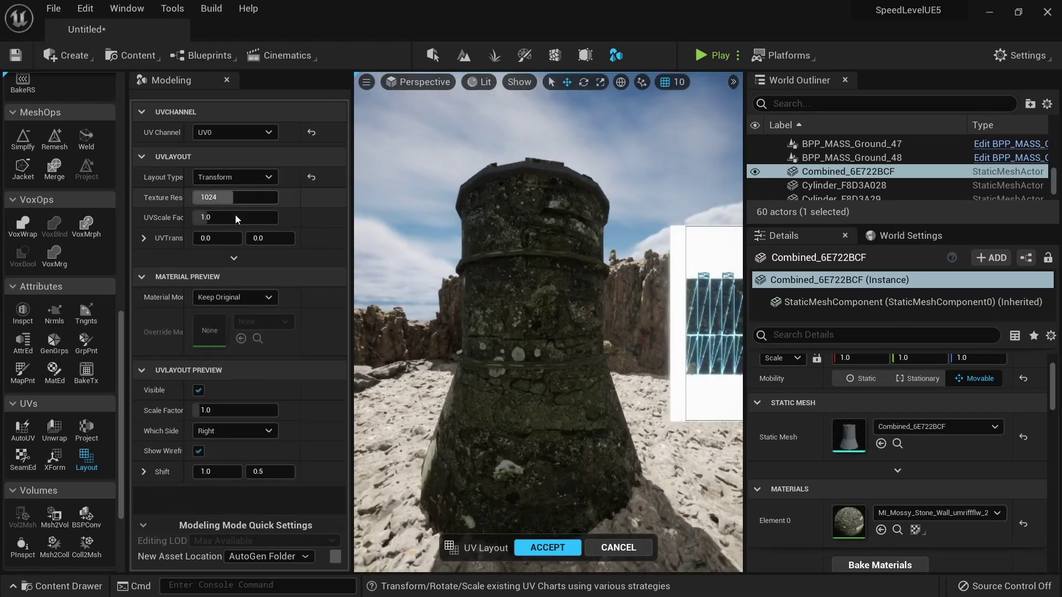
{"action": "left_click", "coordinate": [238, 218]}
{"action": "type", "text": "4"}
{"action": "key", "text": "Return"}
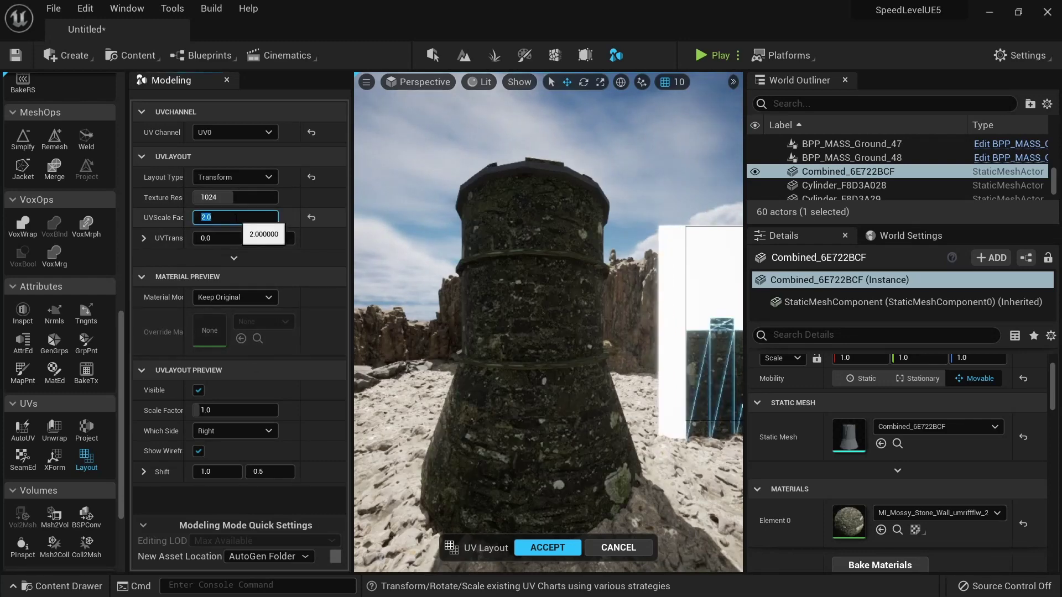
{"action": "type", "text": "5"}
{"action": "key", "text": "Return"}
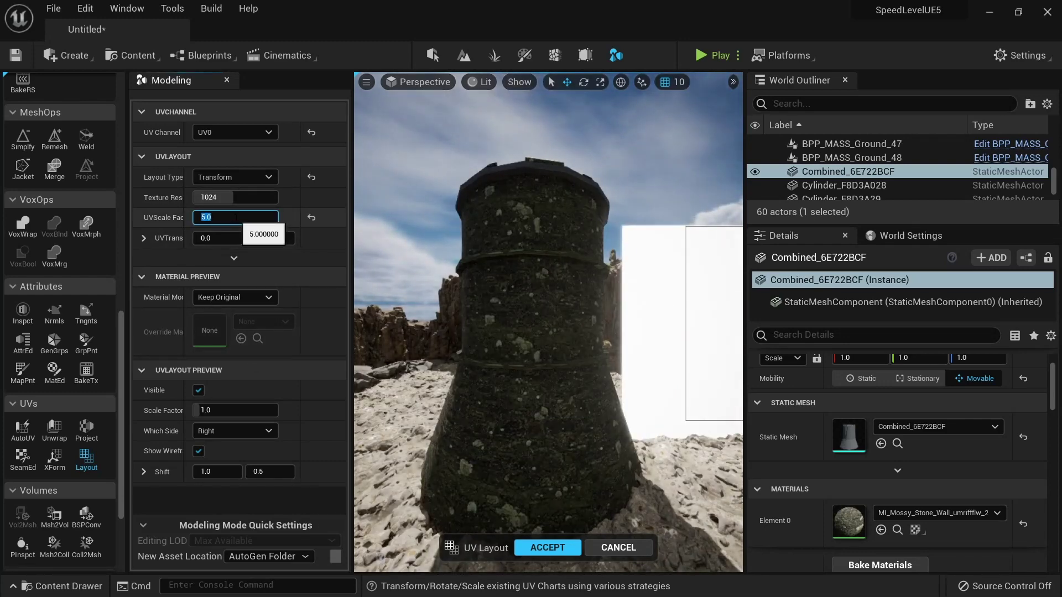
Set the UV scale factor to 8 and accept the tower's UV layout.
{"action": "type", "text": "8"}
{"action": "key", "text": "Return"}
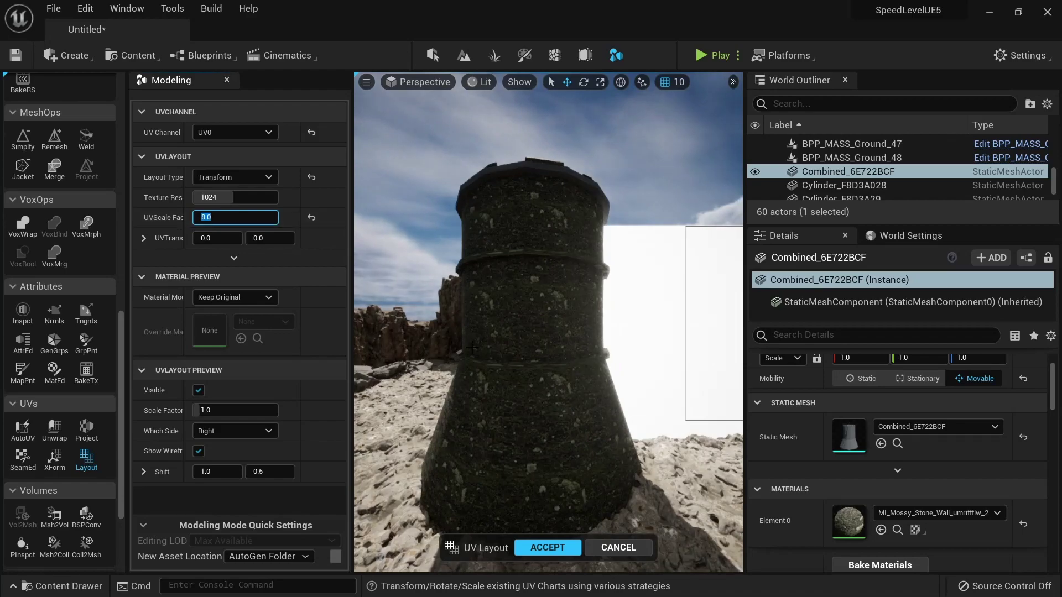
{"action": "mouse_move", "coordinate": [476, 310]}
{"action": "right_mouse_down"}
{"action": "mouse_move", "coordinate": [493, 309]}
{"action": "mouse_move", "coordinate": [481, 321]}
{"action": "mouse_move", "coordinate": [486, 365]}
{"action": "mouse_move", "coordinate": [486, 307]}
{"action": "right_mouse_up"}
{"action": "key", "text": "w"}
{"action": "key", "text": "s"}
{"action": "key", "text": "s"}
{"action": "key", "text": "w"}
{"action": "left_click", "coordinate": [545, 547]}
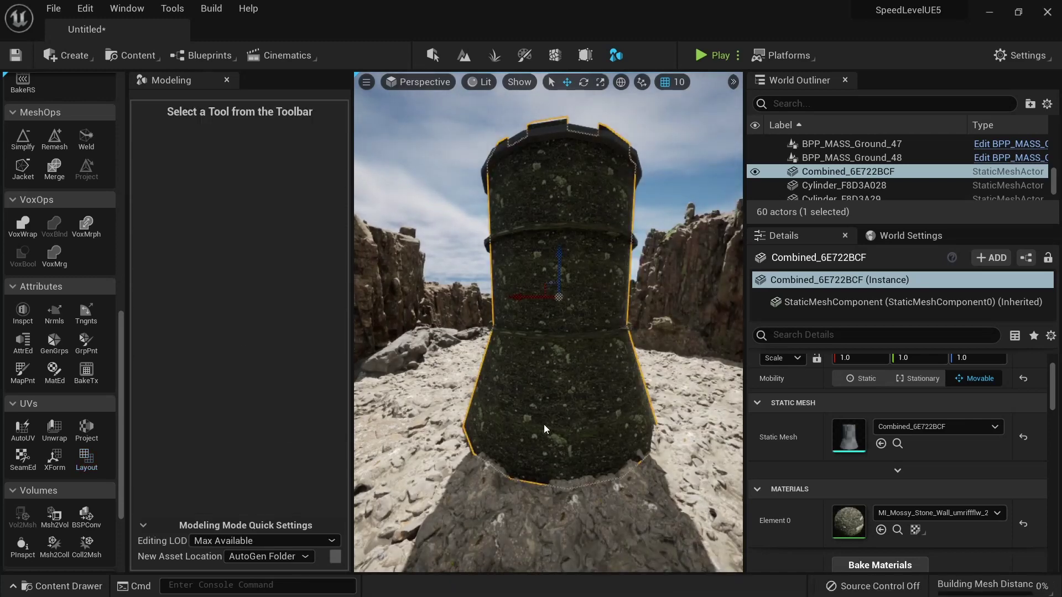
Apply the material instance from the Stone_Wall_ukplbc0lw folder to the combined tower.
{"action": "key", "text": "ctrl+space"}
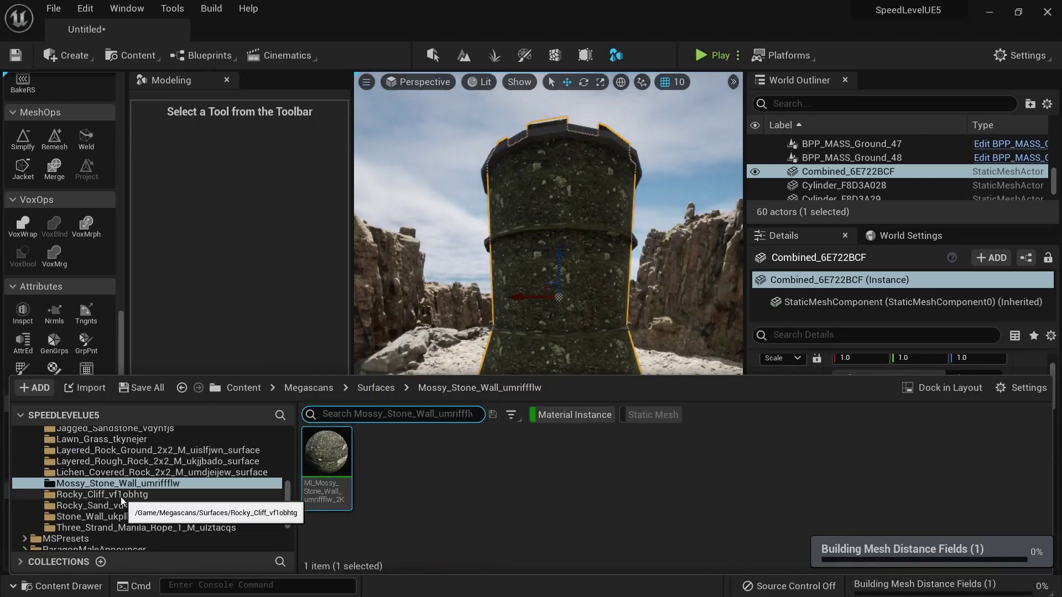
{"action": "left_click", "coordinate": [110, 524]}
{"action": "left_click", "coordinate": [122, 518]}
{"action": "left_click_drag", "start_coordinate": [327, 451], "coordinate": [577, 276]}
{"action": "mouse_move", "coordinate": [583, 283]}
{"action": "right_mouse_down"}
{"action": "mouse_move", "coordinate": [586, 260]}
{"action": "mouse_move", "coordinate": [592, 326]}
{"action": "mouse_move", "coordinate": [590, 293]}
{"action": "right_mouse_up"}
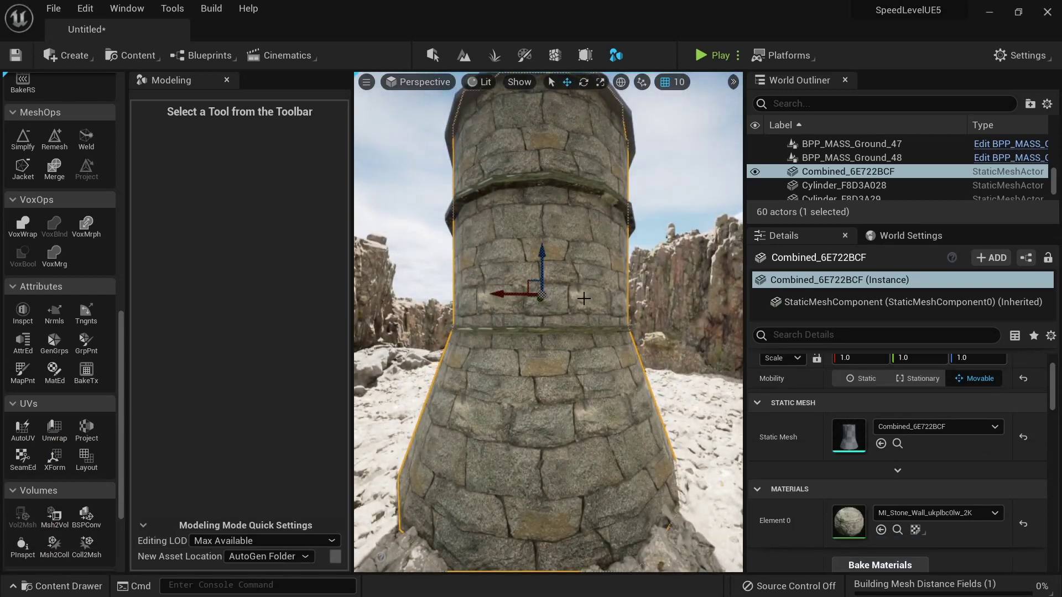
Switch to Bridge, add the downloaded Old Stone Wall surface to the project, and return to Unreal Editor.
{"action": "key", "text": "alt+Tab"}
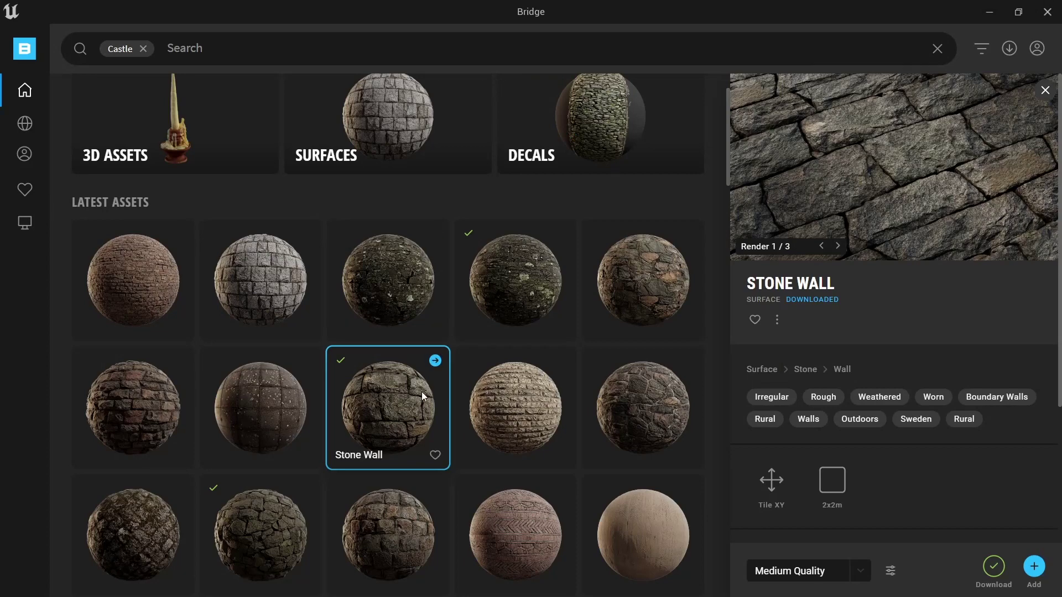
{"action": "scroll", "coordinate": [423, 396], "scroll_direction": "down", "scroll_amount": 1}
{"action": "left_click", "coordinate": [294, 464]}
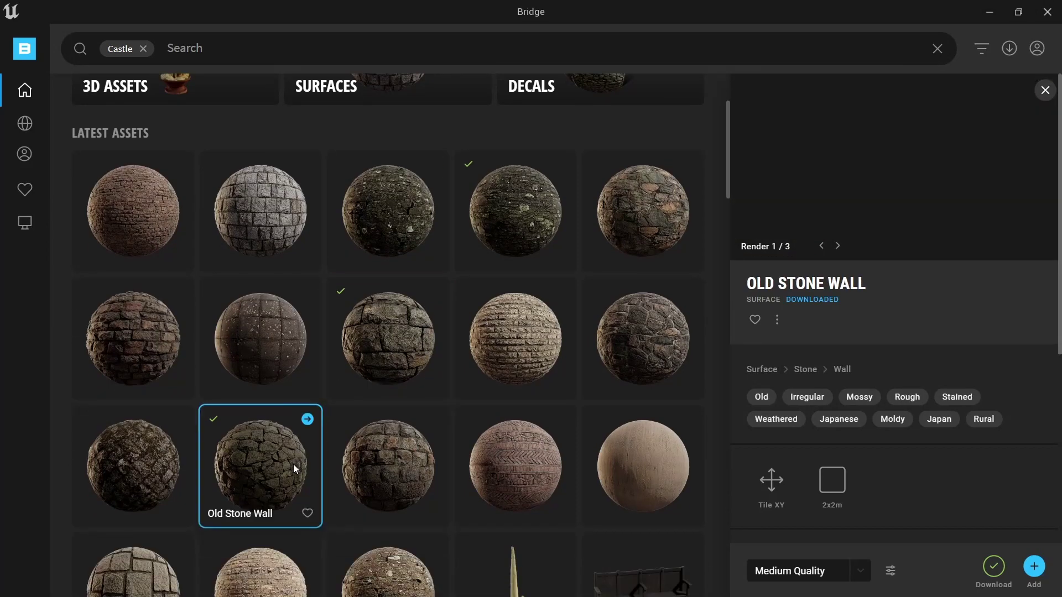
{"action": "left_click", "coordinate": [1034, 569]}
{"action": "key", "text": "alt+Tab"}
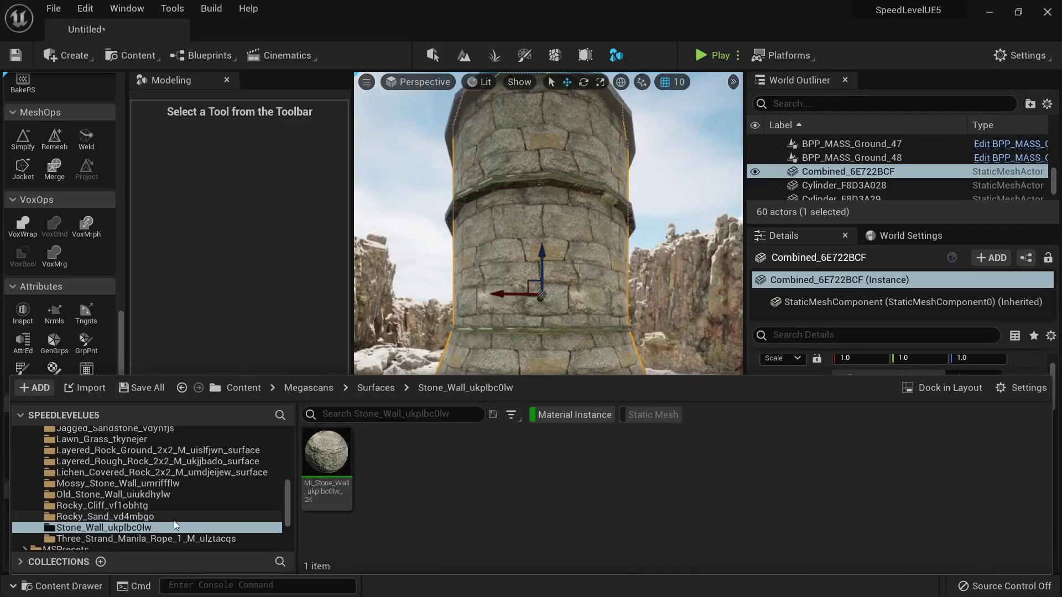
Try the Old_Stone_Wall material on the tower's flared base and undo the assignment.
{"action": "scroll", "coordinate": [146, 506], "scroll_direction": "up", "scroll_amount": 1}
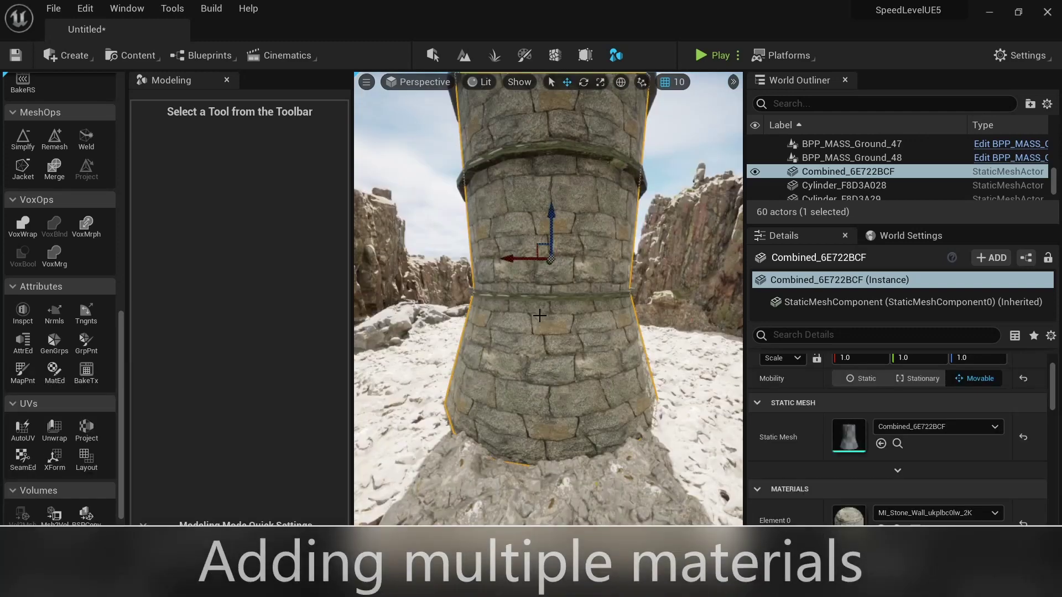
{"action": "key", "text": "ctrl+space"}
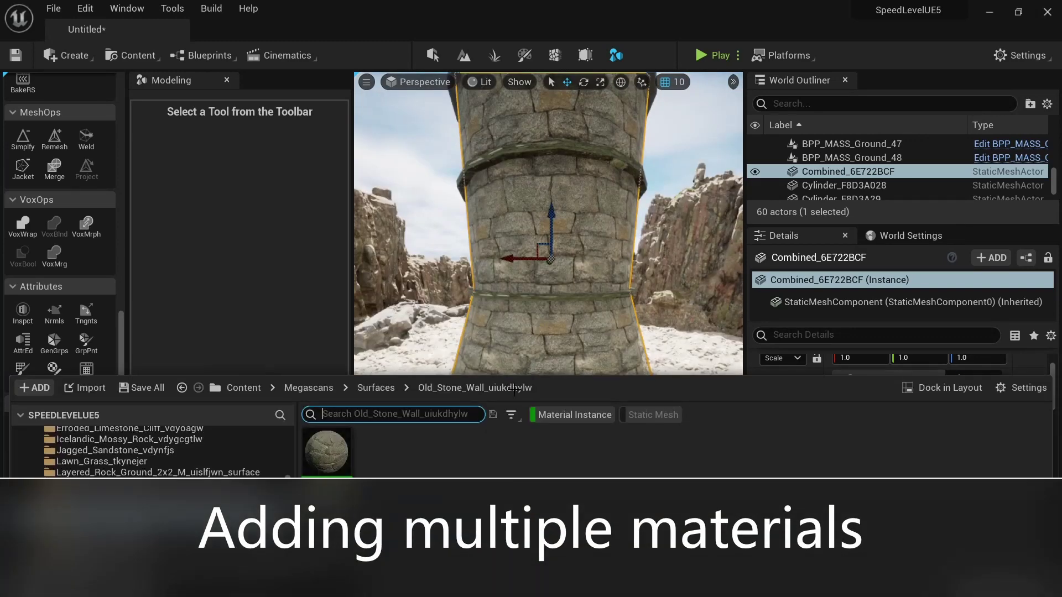
{"action": "left_click_drag", "start_coordinate": [325, 466], "coordinate": [538, 339]}
{"action": "right_click_drag", "start_coordinate": [537, 339], "coordinate": [562, 399]}
{"action": "key", "text": "ctrl+z"}
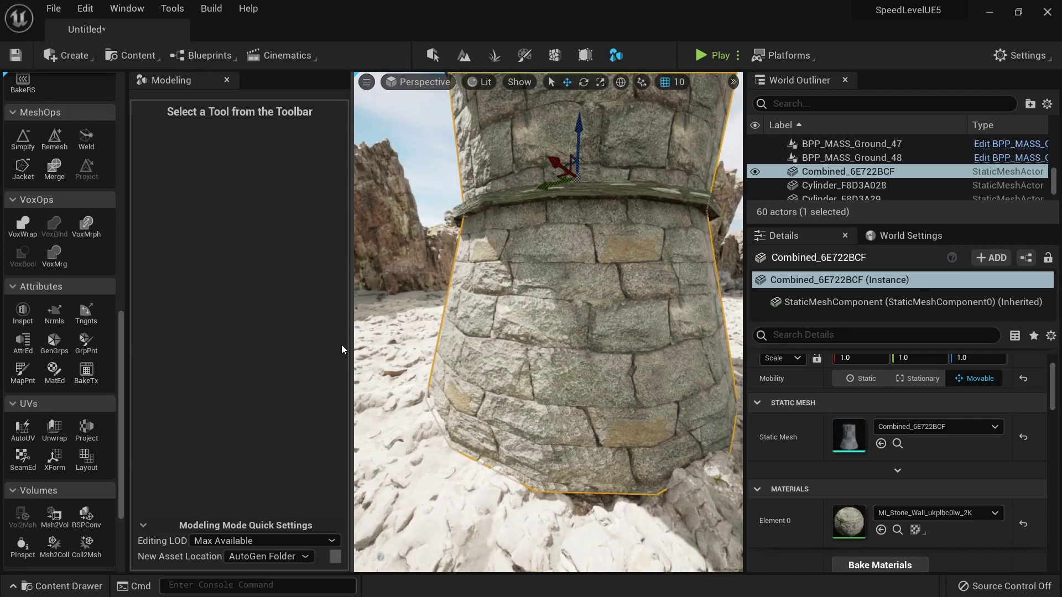
Save the level as test05 in the test folder.
{"action": "scroll", "coordinate": [69, 324], "scroll_direction": "up", "scroll_amount": 5}
{"action": "scroll", "coordinate": [83, 381], "scroll_direction": "down", "scroll_amount": 3}
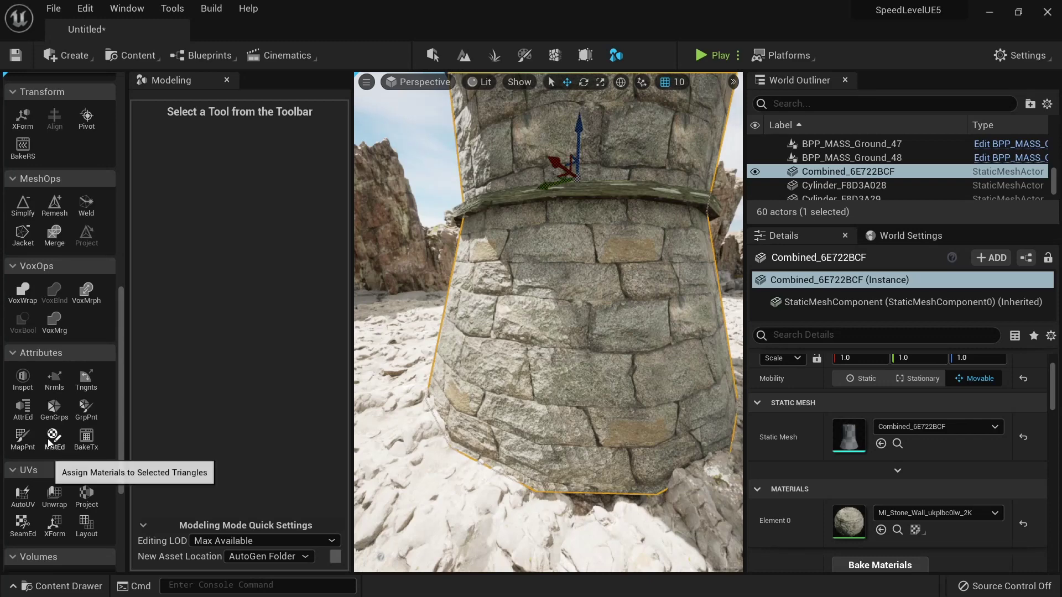
{"action": "key", "text": "ctrl+s"}
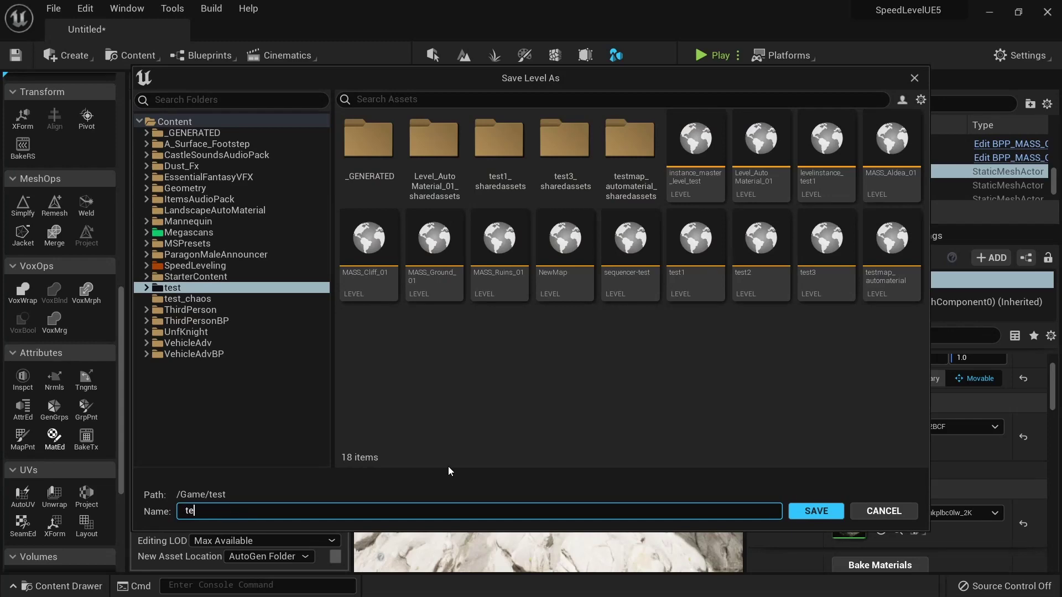
{"action": "type", "text": "test05"}
{"action": "key", "text": "Return"}
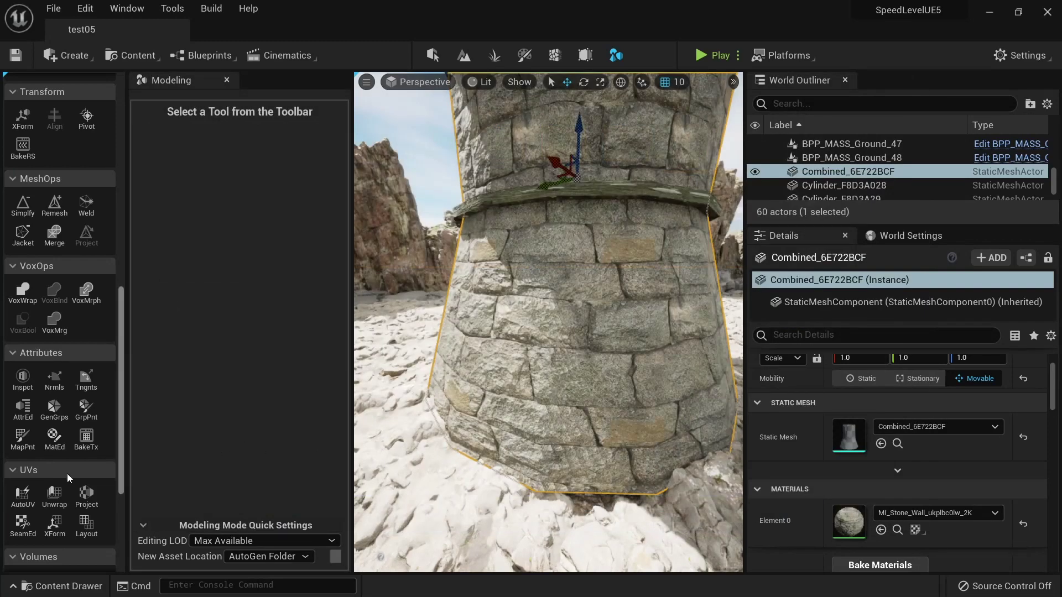
Start Edit Materials on the combined tower and brush-select all faces around its flared base.
{"action": "left_click", "coordinate": [50, 439]}
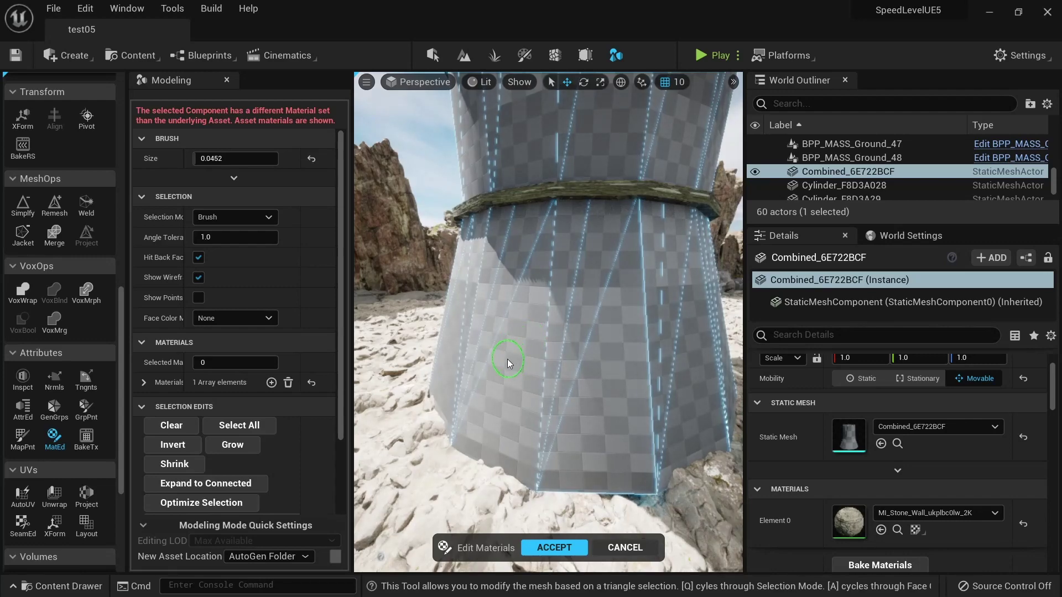
{"action": "mouse_move", "coordinate": [509, 363]}
{"action": "left_mouse_down"}
{"action": "mouse_move", "coordinate": [636, 379]}
{"action": "mouse_move", "coordinate": [658, 547]}
{"action": "left_mouse_up"}
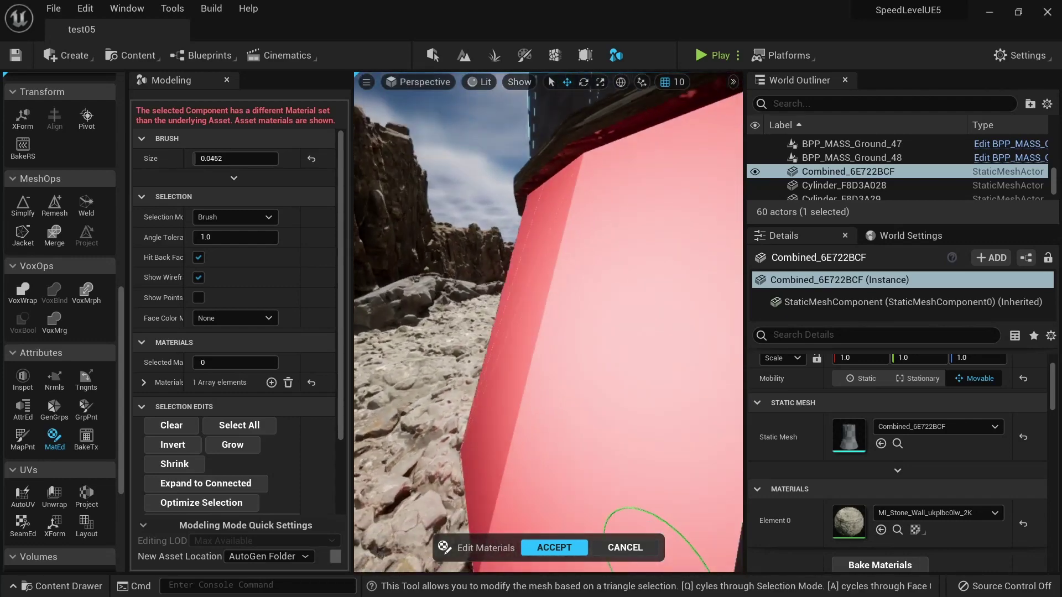
{"action": "right_click_drag", "start_coordinate": [653, 547], "coordinate": [572, 374]}
{"action": "mouse_move", "coordinate": [572, 374]}
{"action": "left_mouse_down"}
{"action": "mouse_move", "coordinate": [510, 367]}
{"action": "mouse_move", "coordinate": [638, 372]}
{"action": "left_mouse_up"}
{"action": "right_click_drag", "start_coordinate": [638, 372], "coordinate": [623, 420]}
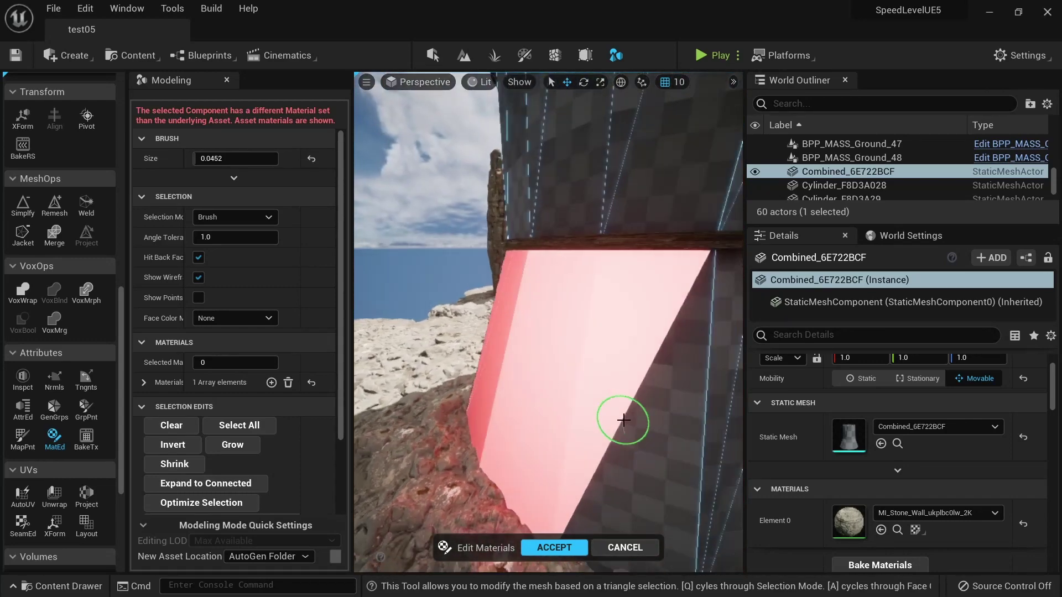
{"action": "left_click_drag", "start_coordinate": [624, 421], "coordinate": [639, 423]}
{"action": "right_click_drag", "start_coordinate": [639, 423], "coordinate": [498, 405]}
{"action": "mouse_move", "coordinate": [497, 405]}
{"action": "left_mouse_down"}
{"action": "mouse_move", "coordinate": [490, 375]}
{"action": "mouse_move", "coordinate": [528, 378]}
{"action": "left_mouse_up"}
{"action": "mouse_move", "coordinate": [528, 379]}
{"action": "right_mouse_down"}
{"action": "mouse_move", "coordinate": [590, 381]}
{"action": "mouse_move", "coordinate": [469, 378]}
{"action": "right_mouse_up"}
{"action": "left_click_drag", "start_coordinate": [469, 379], "coordinate": [548, 370]}
{"action": "mouse_move", "coordinate": [548, 371]}
{"action": "right_mouse_down"}
{"action": "mouse_move", "coordinate": [619, 368]}
{"action": "mouse_move", "coordinate": [510, 389]}
{"action": "mouse_move", "coordinate": [520, 377]}
{"action": "right_mouse_up"}
{"action": "left_click_drag", "start_coordinate": [519, 377], "coordinate": [597, 369]}
{"action": "mouse_move", "coordinate": [598, 369]}
{"action": "right_mouse_down"}
{"action": "mouse_move", "coordinate": [626, 356]}
{"action": "mouse_move", "coordinate": [451, 343]}
{"action": "right_mouse_up"}
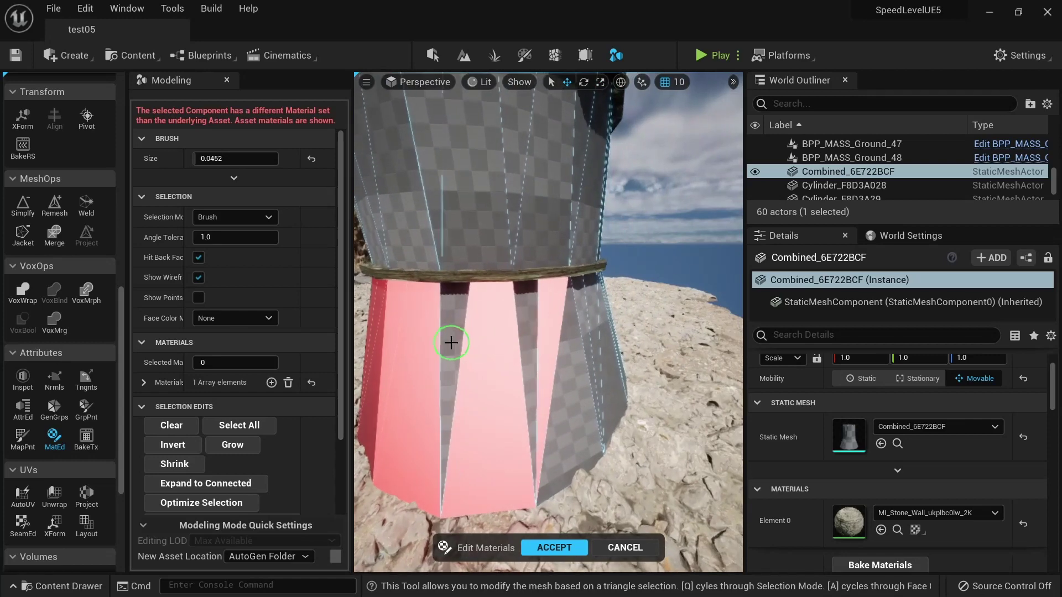
{"action": "mouse_move", "coordinate": [451, 343]}
{"action": "left_mouse_down"}
{"action": "mouse_move", "coordinate": [562, 368]}
{"action": "mouse_move", "coordinate": [612, 408]}
{"action": "mouse_move", "coordinate": [553, 354]}
{"action": "mouse_move", "coordinate": [664, 359]}
{"action": "left_mouse_up"}
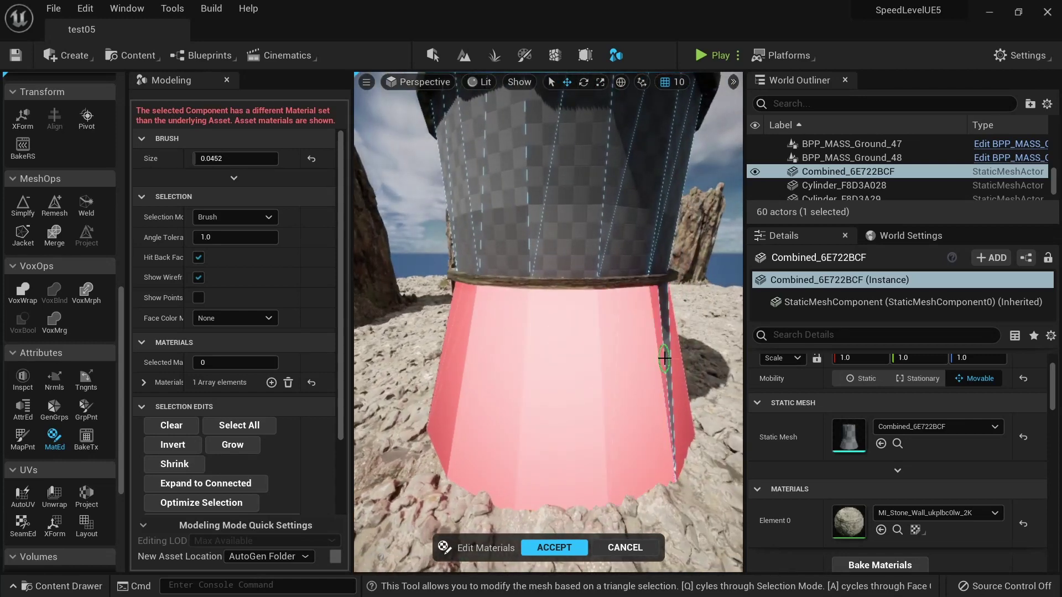
{"action": "right_click_drag", "start_coordinate": [657, 386], "coordinate": [559, 405]}
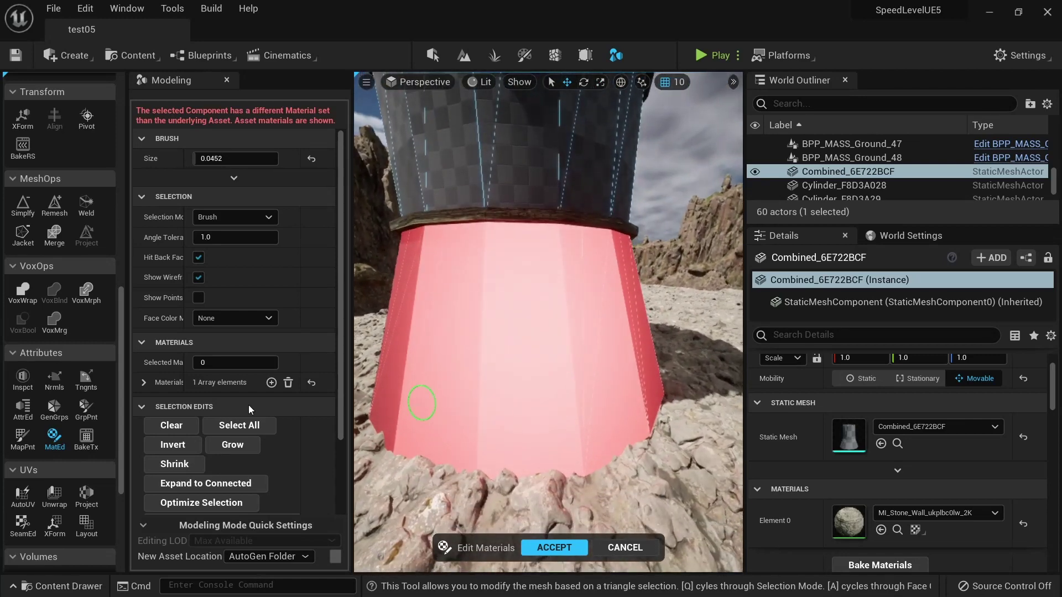
Add a second material slot, set the selected material index to 1, and assign MI_Old_Stone_Wall_uiukdhylw_2K to that slot.
{"action": "left_click", "coordinate": [144, 382]}
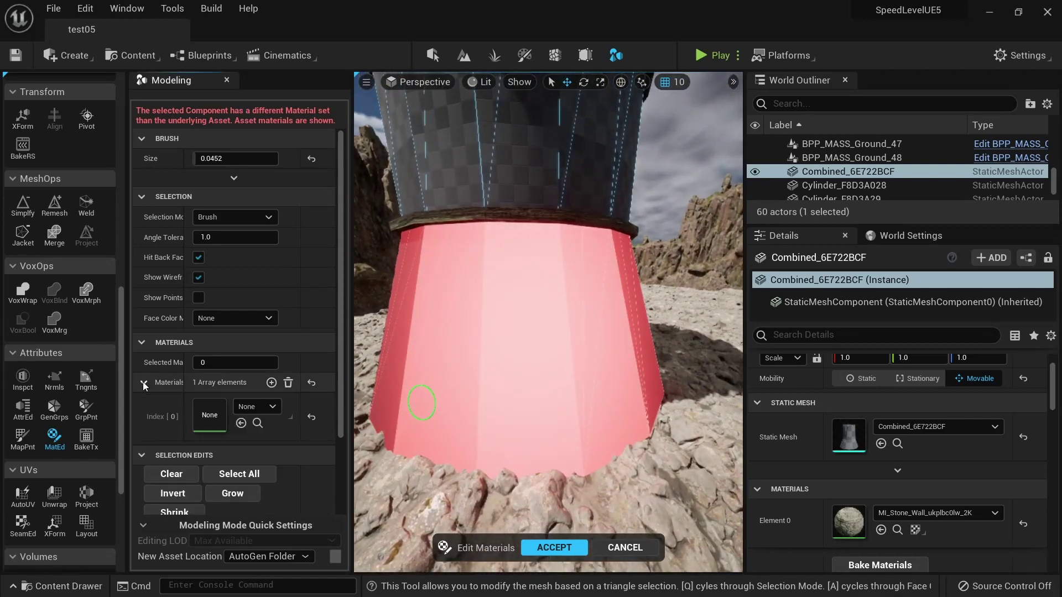
{"action": "left_click", "coordinate": [272, 383]}
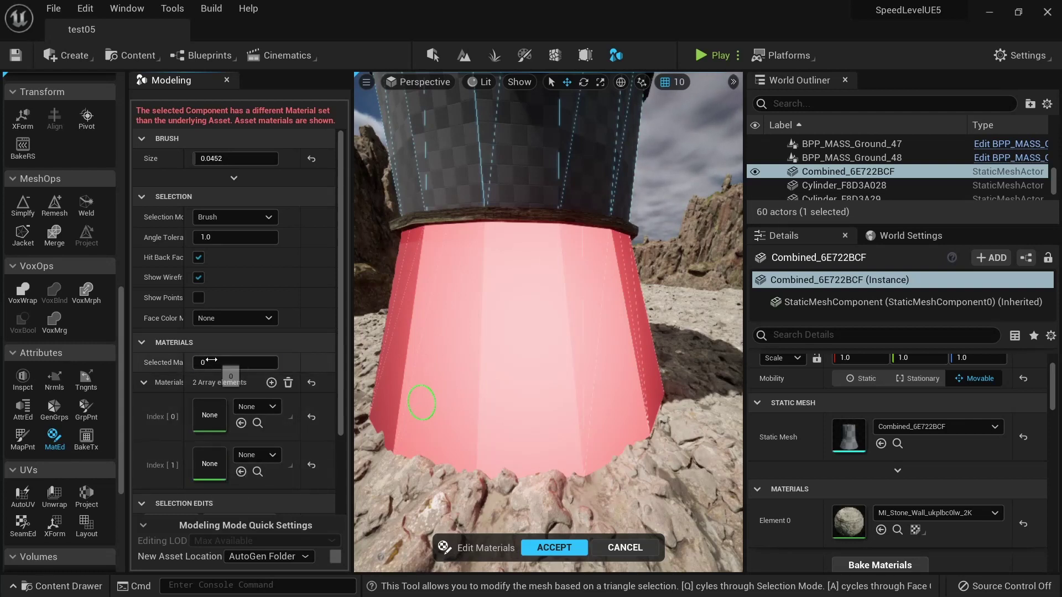
{"action": "type", "text": "1"}
{"action": "key", "text": "Return"}
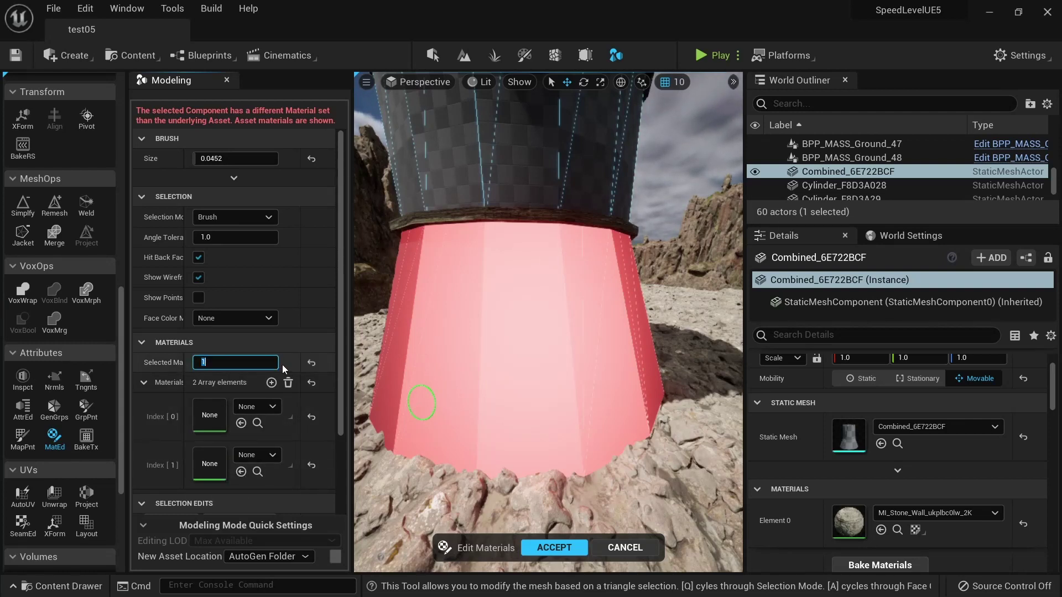
{"action": "left_click", "coordinate": [248, 452]}
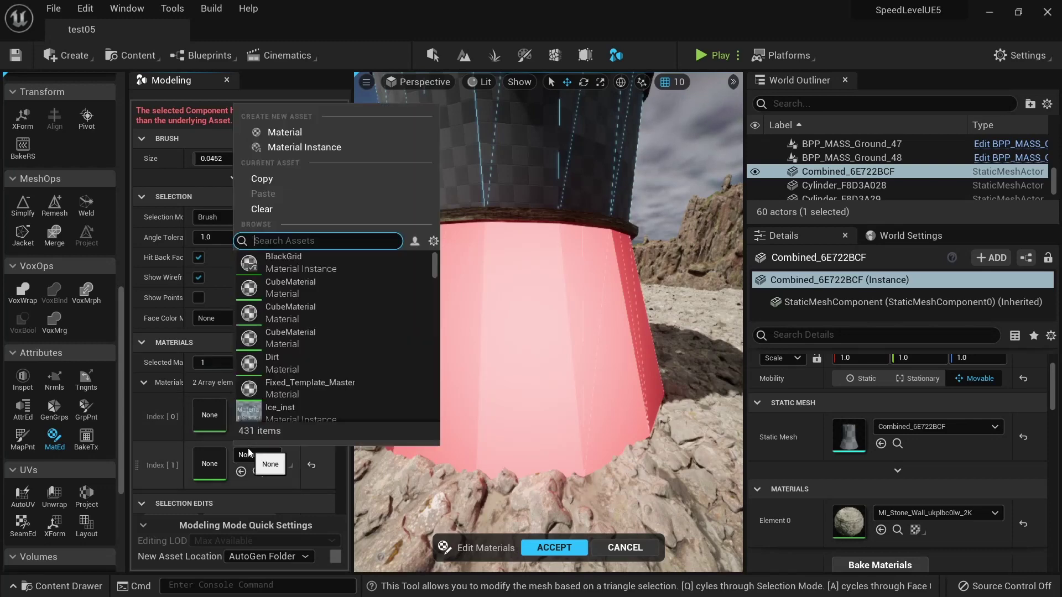
{"action": "type", "text": "old stone"}
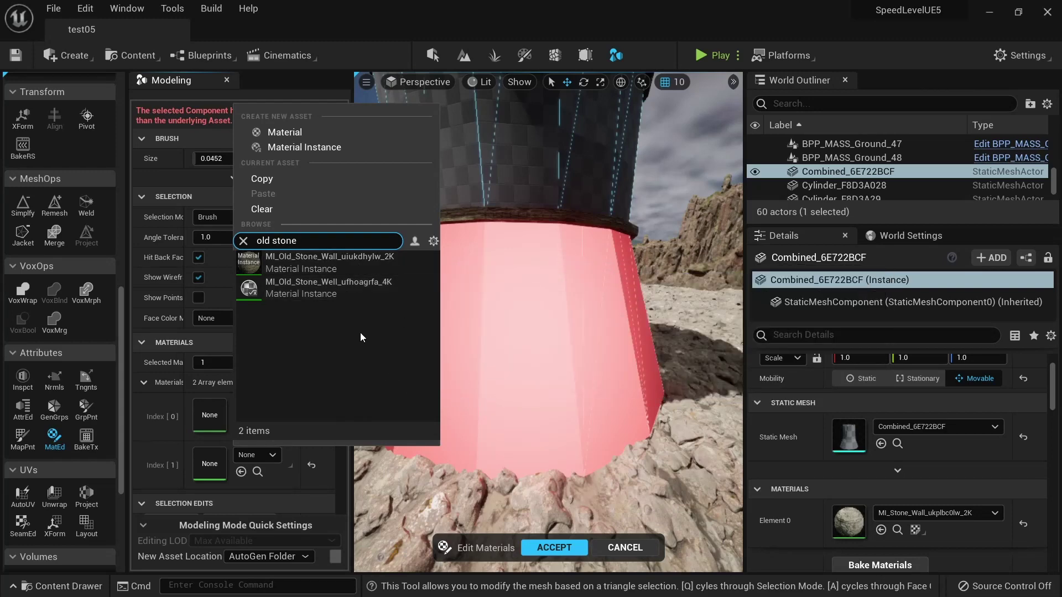
{"action": "left_click", "coordinate": [349, 265]}
Assign the selected material to the flared base faces, accept the material edit, and deselect the tower.
{"action": "scroll", "coordinate": [202, 477], "scroll_direction": "down", "scroll_amount": 2}
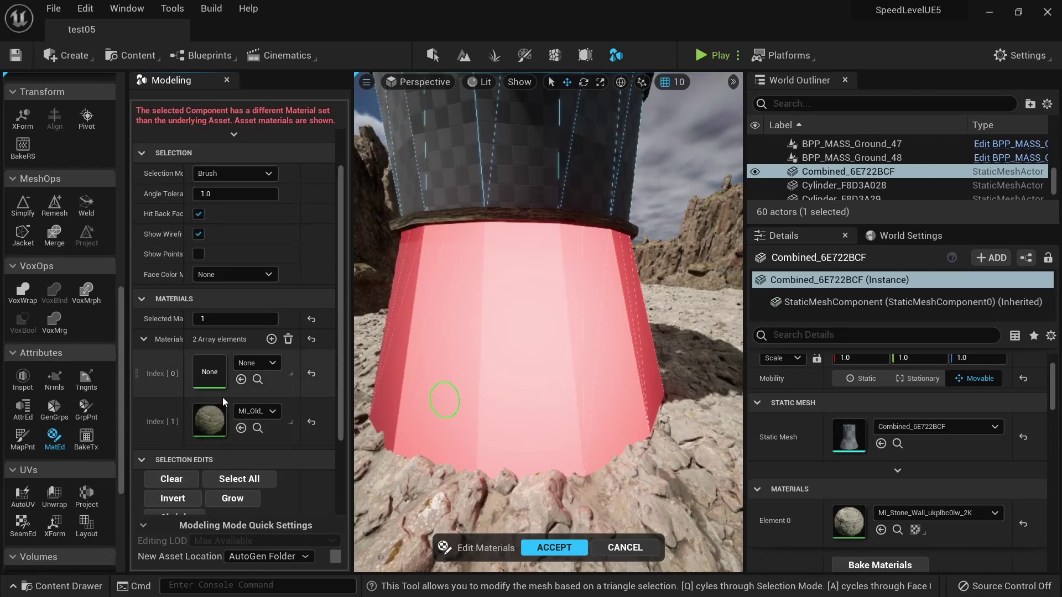
{"action": "scroll", "coordinate": [223, 398], "scroll_direction": "down", "scroll_amount": 3}
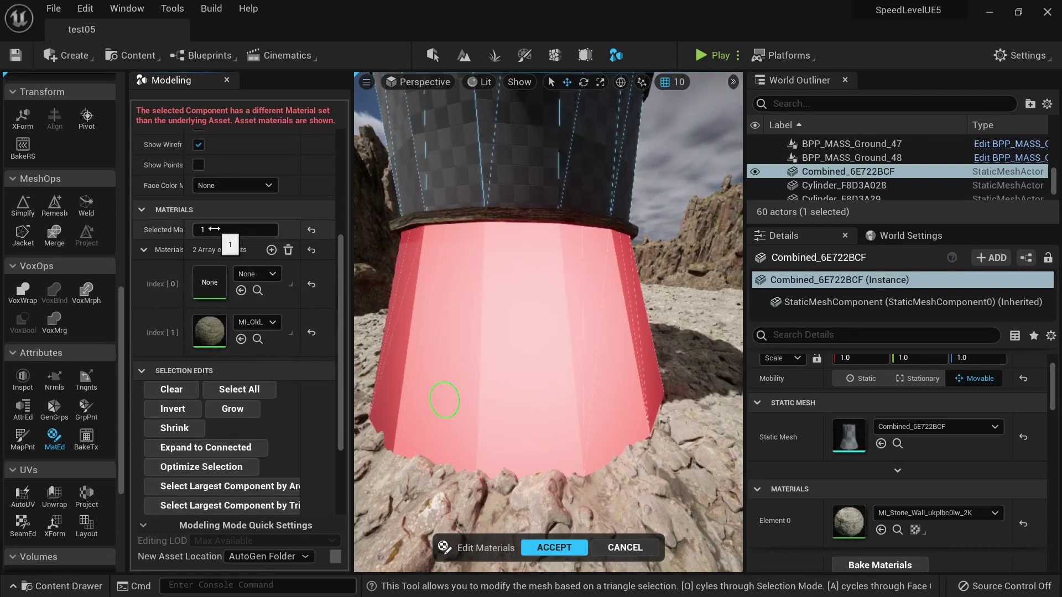
{"action": "scroll", "coordinate": [214, 229], "scroll_direction": "down", "scroll_amount": 2}
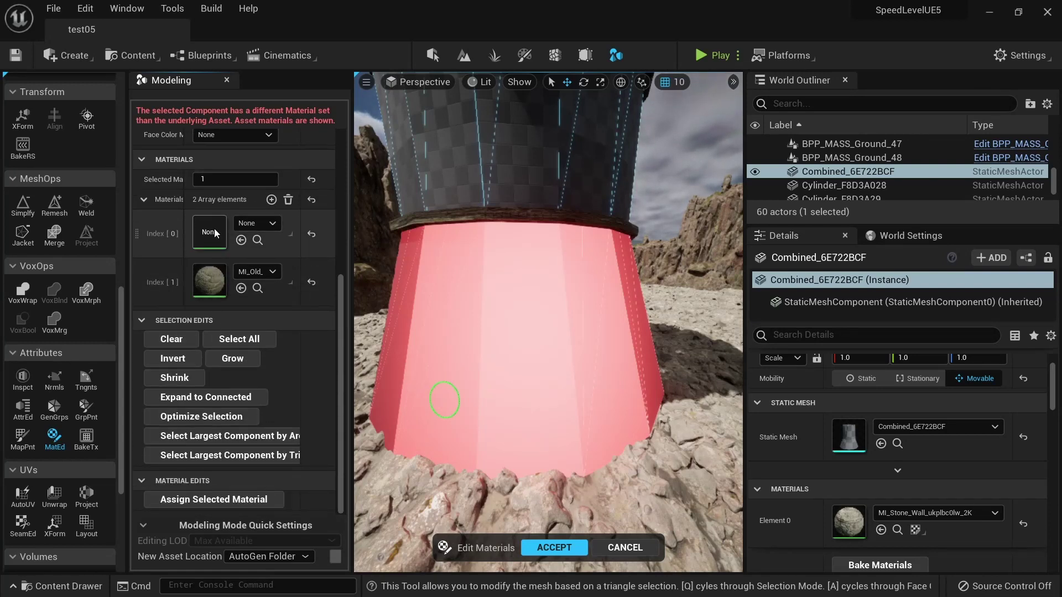
{"action": "left_click", "coordinate": [216, 500]}
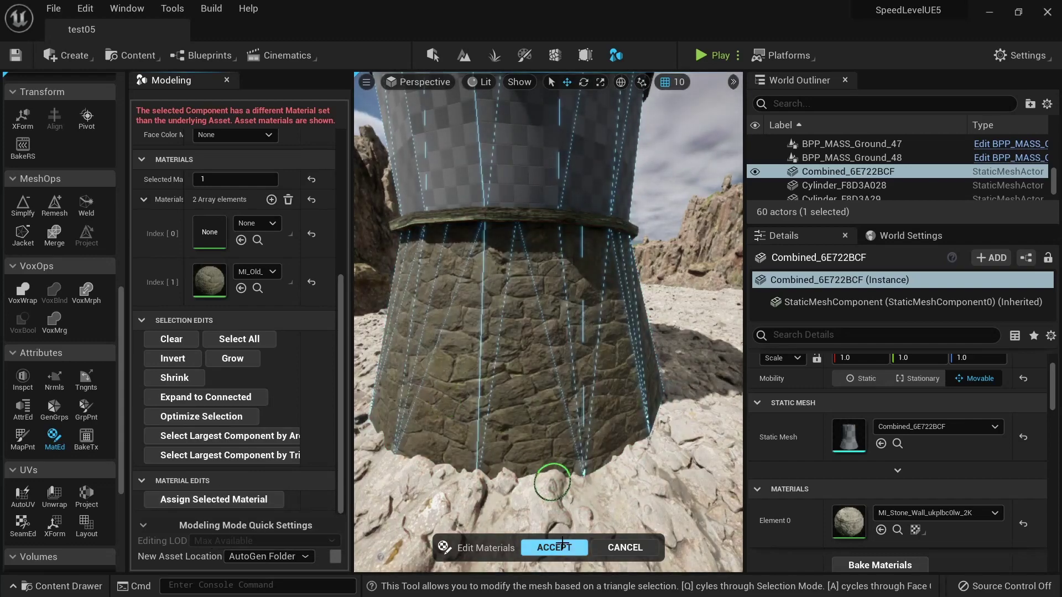
{"action": "mouse_move", "coordinate": [588, 428]}
{"action": "right_mouse_down"}
{"action": "mouse_move", "coordinate": [573, 415]}
{"action": "mouse_move", "coordinate": [578, 393]}
{"action": "mouse_move", "coordinate": [587, 427]}
{"action": "right_mouse_up"}
{"action": "key", "text": "Escape"}
{"action": "right_click_drag", "start_coordinate": [555, 348], "coordinate": [554, 347]}
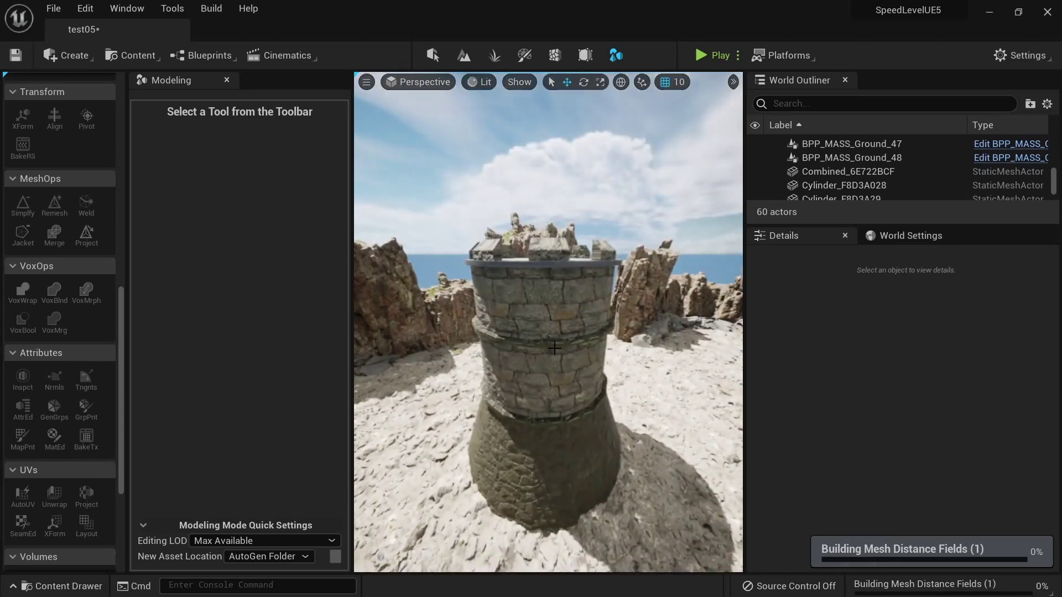
Generate new UVs for the tower's middle mossy ring with AutoUV.
{"action": "left_click", "coordinate": [555, 347]}
{"action": "key", "text": "f"}
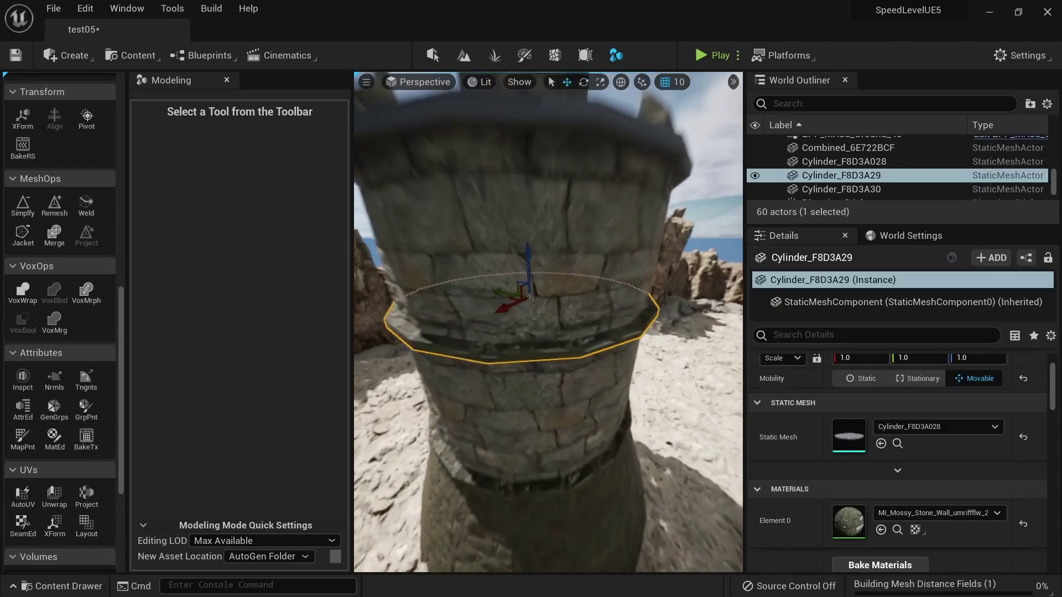
{"action": "scroll", "coordinate": [54, 343], "scroll_direction": "up", "scroll_amount": 2}
{"action": "scroll", "coordinate": [54, 343], "scroll_direction": "down", "scroll_amount": 4}
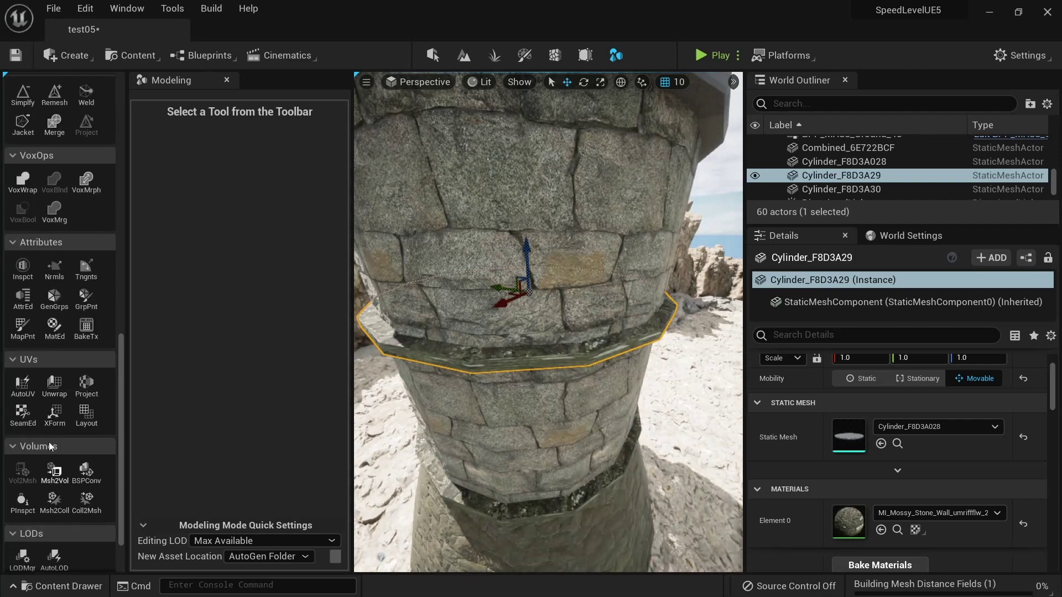
{"action": "left_click", "coordinate": [83, 387]}
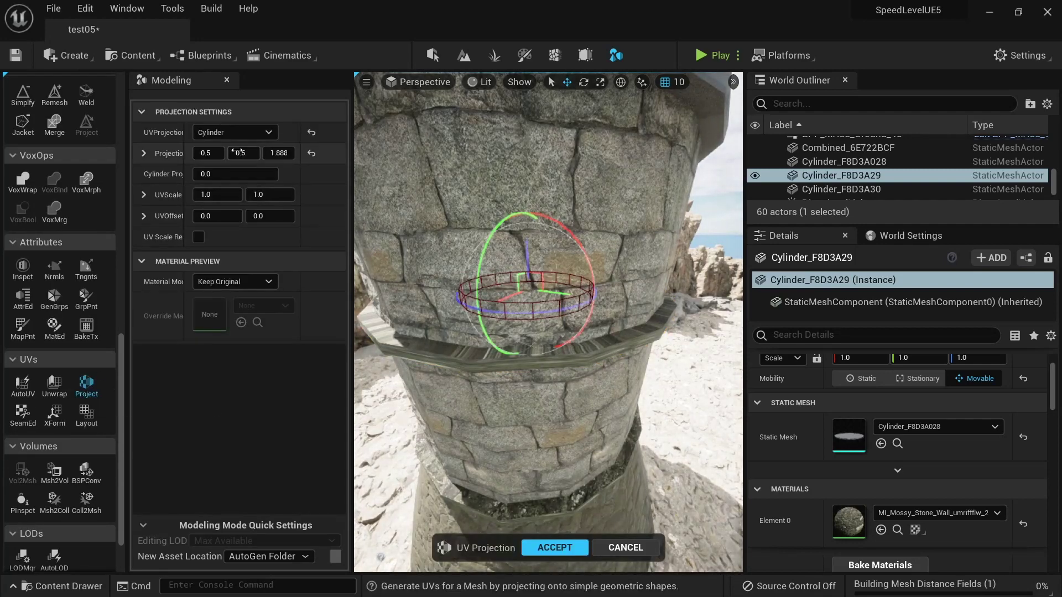
{"action": "left_click", "coordinate": [628, 549]}
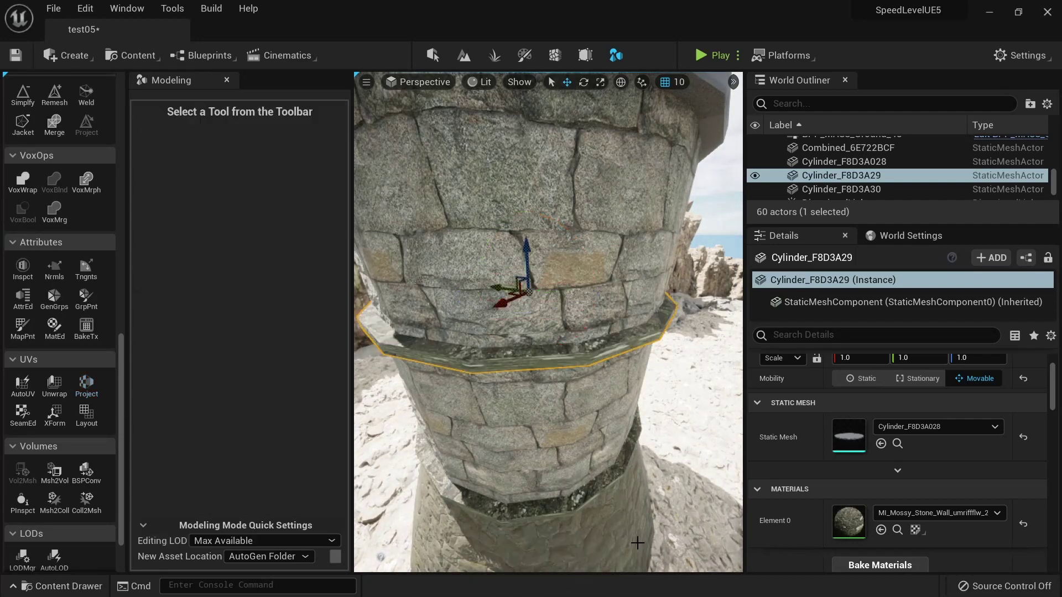
{"action": "left_click", "coordinate": [21, 386]}
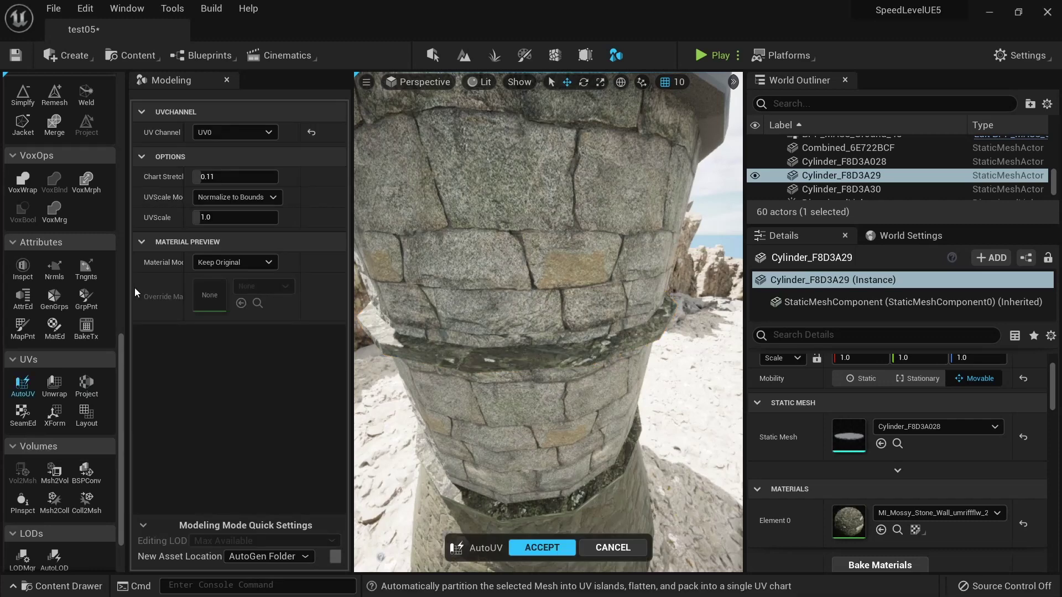
{"action": "left_click", "coordinate": [238, 237]}
{"action": "left_click", "coordinate": [247, 224]}
{"action": "left_click", "coordinate": [535, 546]}
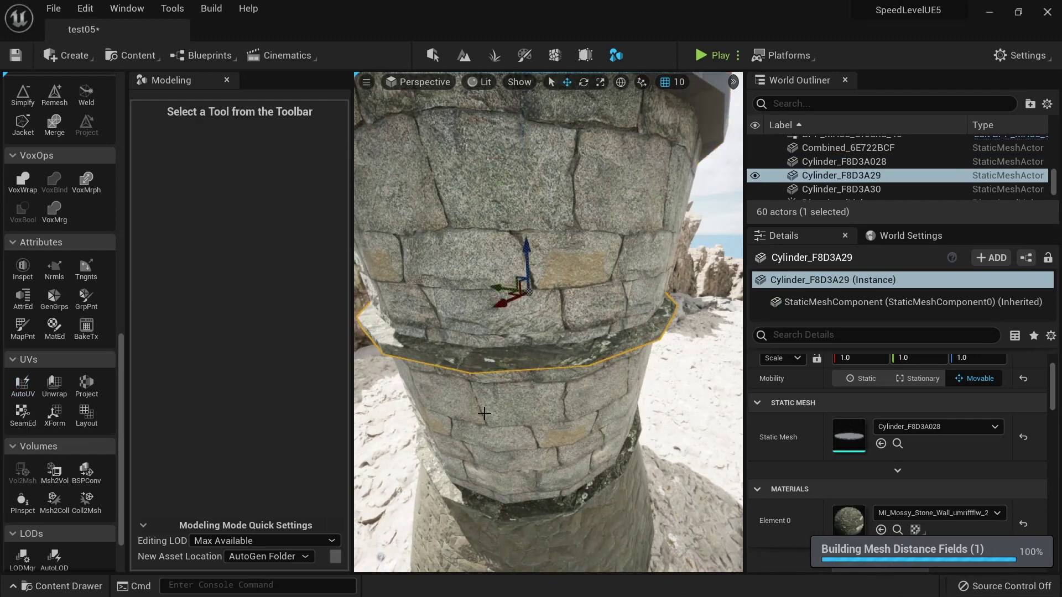
Scale the middle ring's UVs by 4.0 with the UV Layout tool using the Transform layout type.
{"action": "scroll", "coordinate": [86, 412], "scroll_direction": "down", "scroll_amount": 2}
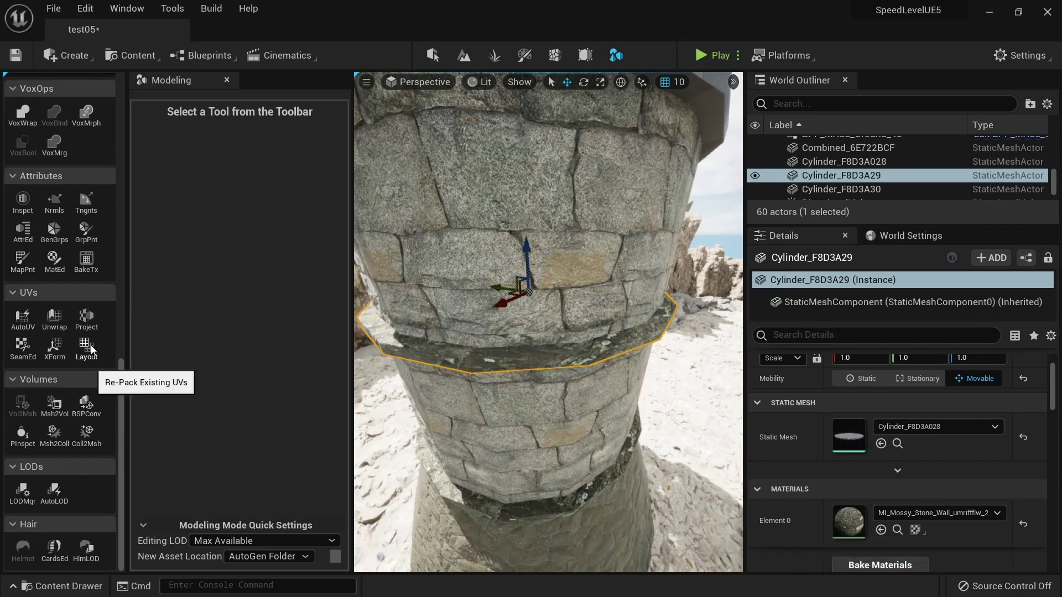
{"action": "left_click", "coordinate": [86, 348]}
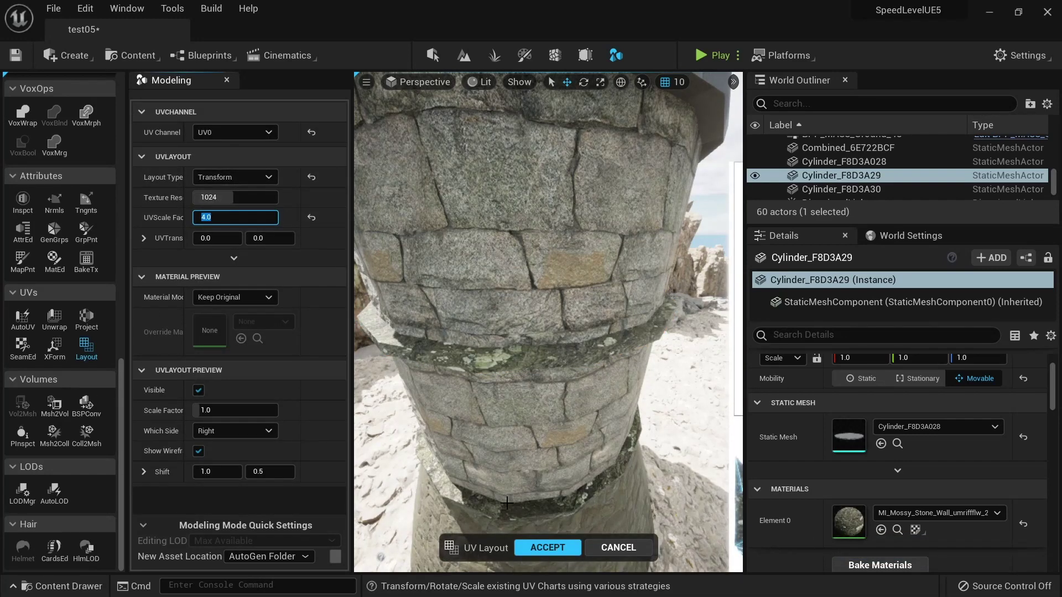
{"action": "left_click", "coordinate": [541, 546]}
{"action": "key", "text": "s"}
{"action": "right_click_drag", "start_coordinate": [548, 442], "coordinate": [564, 337]}
{"action": "key", "text": "Escape"}
Delete the plain ring beneath the tower's battlements.
{"action": "key", "text": "s"}
{"action": "mouse_move", "coordinate": [580, 480]}
{"action": "right_mouse_down"}
{"action": "mouse_move", "coordinate": [578, 456]}
{"action": "mouse_move", "coordinate": [585, 482]}
{"action": "mouse_move", "coordinate": [580, 476]}
{"action": "right_mouse_up"}
{"action": "key", "text": "w"}
{"action": "key", "text": "F11"}
{"action": "key", "text": "s"}
{"action": "key", "text": "w"}
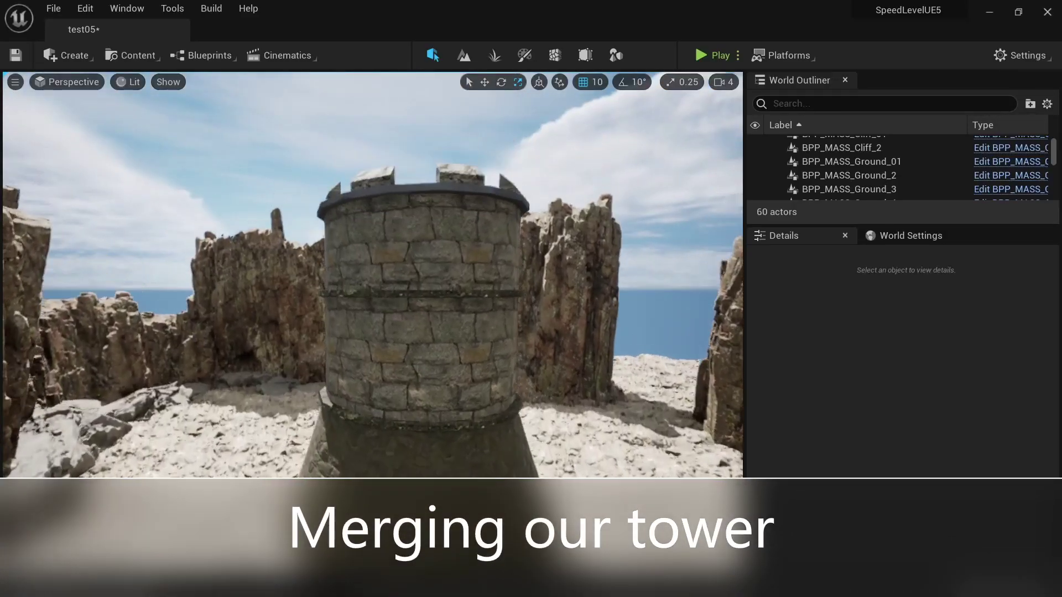
{"action": "key", "text": "w"}
{"action": "key", "text": "e"}
{"action": "right_click_drag", "start_coordinate": [447, 299], "coordinate": [446, 351]}
{"action": "left_click", "coordinate": [446, 301]}
{"action": "key", "text": "Delete"}
Duplicate the mossy middle ring upward to the foot of the battlements.
{"action": "left_click", "coordinate": [434, 281]}
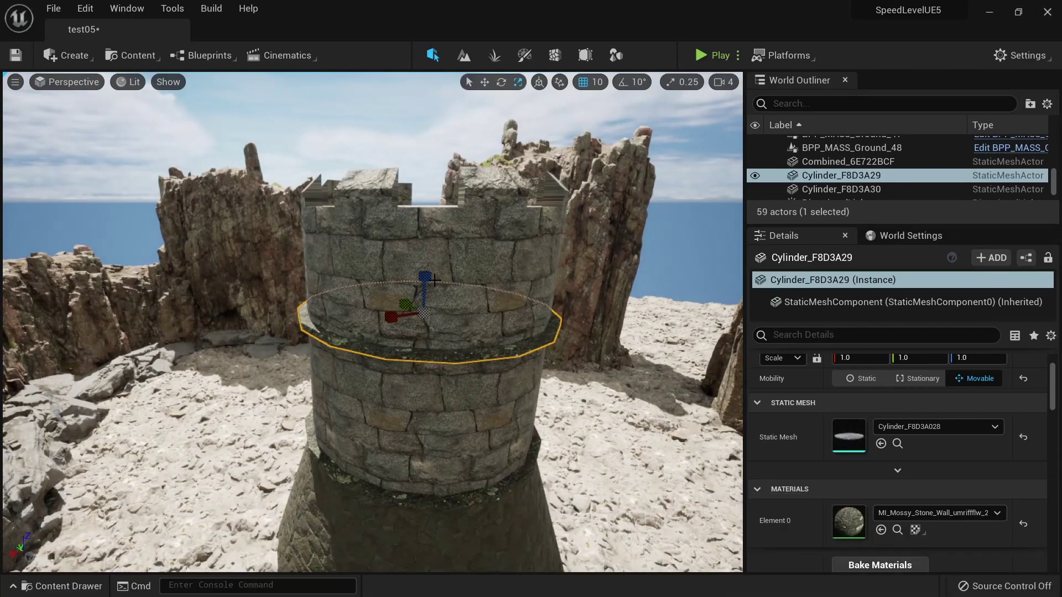
{"action": "left_click_drag", "start_coordinate": [422, 282], "coordinate": [442, 183], "text": "alt"}
{"action": "key", "text": "Escape"}
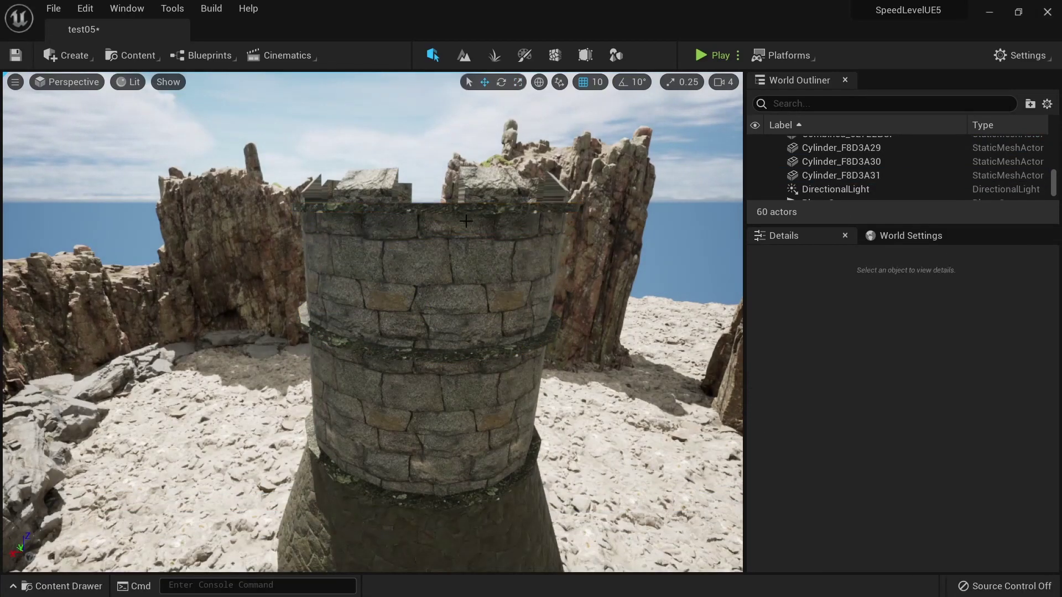
Append the tower body and its three rings into one new asset named Combined, deleting the sources.
{"action": "key", "text": "s"}
{"action": "right_click_drag", "start_coordinate": [443, 173], "coordinate": [443, 111]}
{"action": "key", "text": "q"}
{"action": "left_click", "coordinate": [432, 325]}
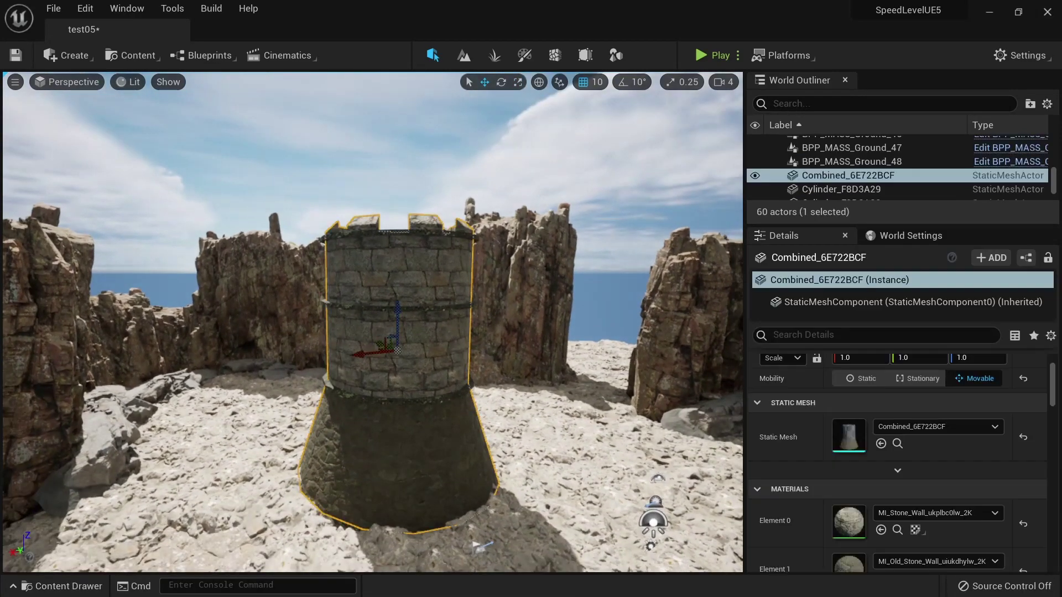
{"action": "scroll", "coordinate": [432, 326], "scroll_direction": "up", "scroll_amount": 3}
{"action": "left_click", "coordinate": [412, 211], "text": "ctrl"}
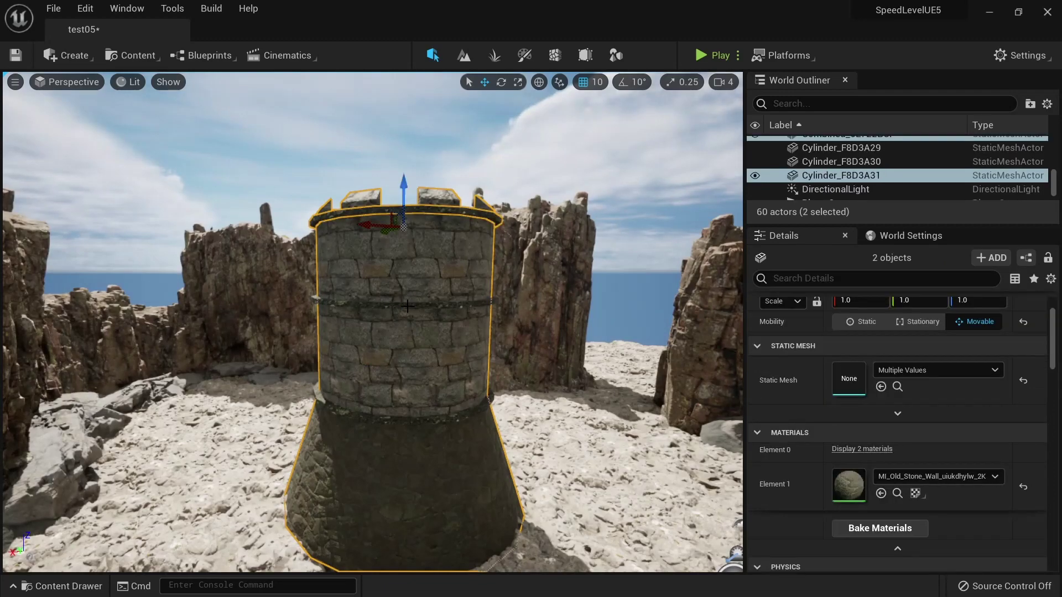
{"action": "key", "text": "s"}
{"action": "right_click_drag", "start_coordinate": [429, 387], "coordinate": [429, 366]}
{"action": "key", "text": "q"}
{"action": "key", "text": "w"}
{"action": "left_click", "coordinate": [617, 55]}
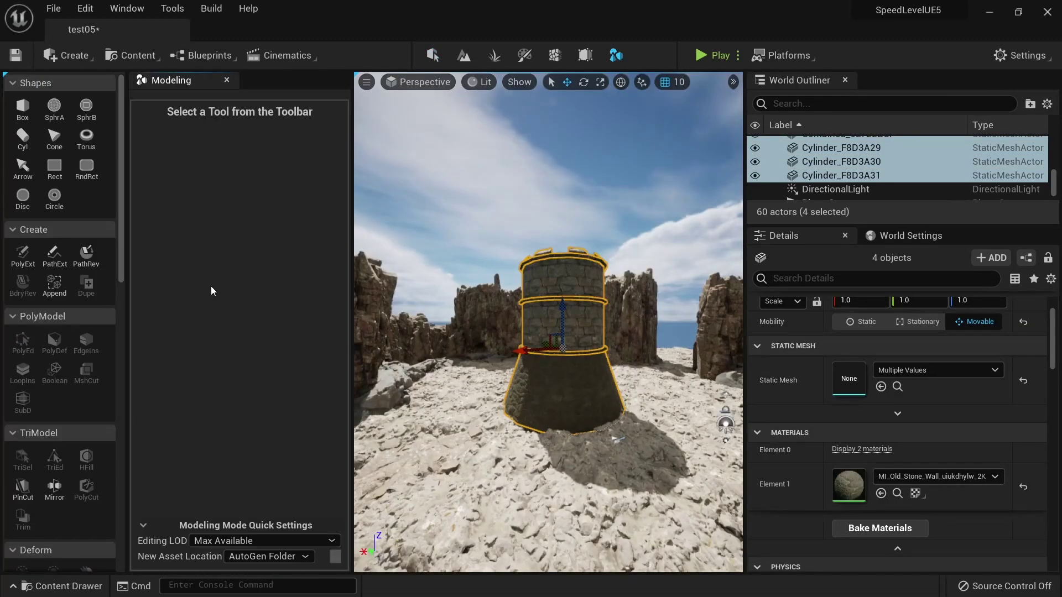
{"action": "left_click", "coordinate": [54, 285]}
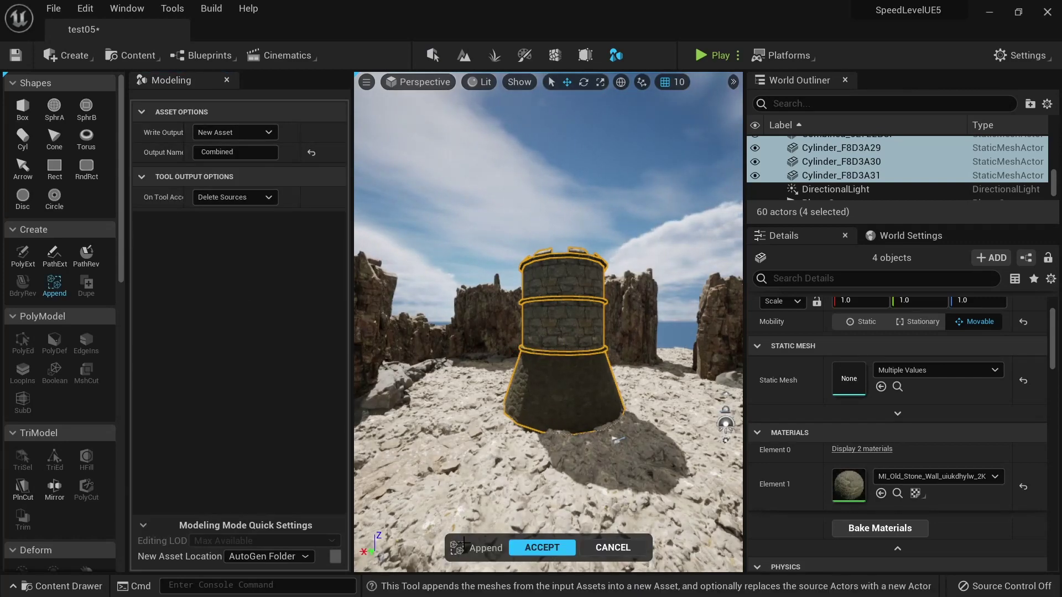
{"action": "left_click", "coordinate": [523, 550]}
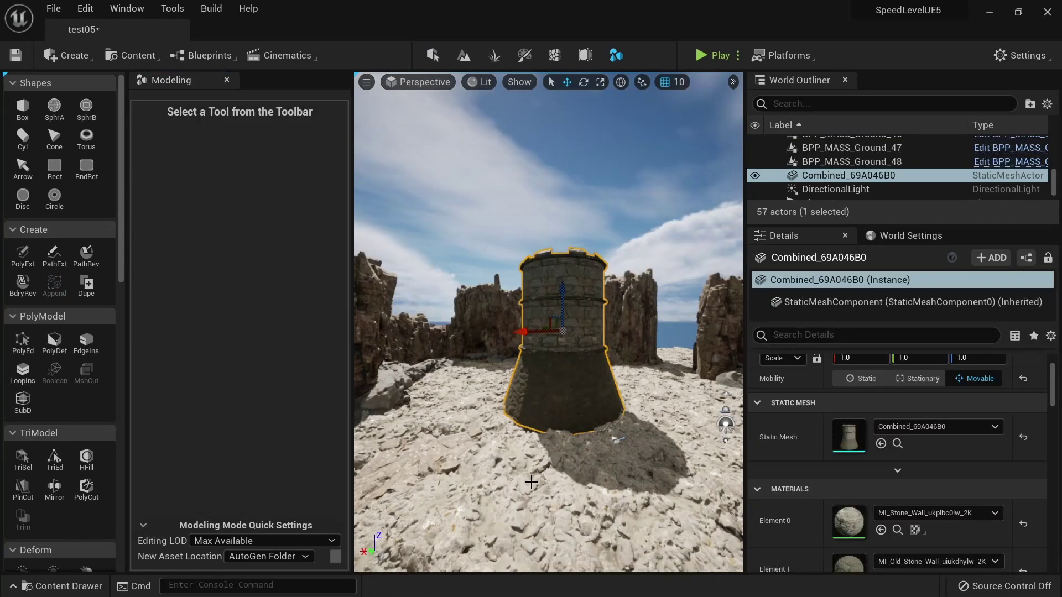
Duplicate the merged tower, place the copy on the ground beside the original, and deselect it.
{"action": "key", "text": "e"}
{"action": "key", "text": "a"}
{"action": "right_click_drag", "start_coordinate": [526, 487], "coordinate": [592, 514]}
{"action": "right_click_drag", "start_coordinate": [468, 310], "coordinate": [476, 332]}
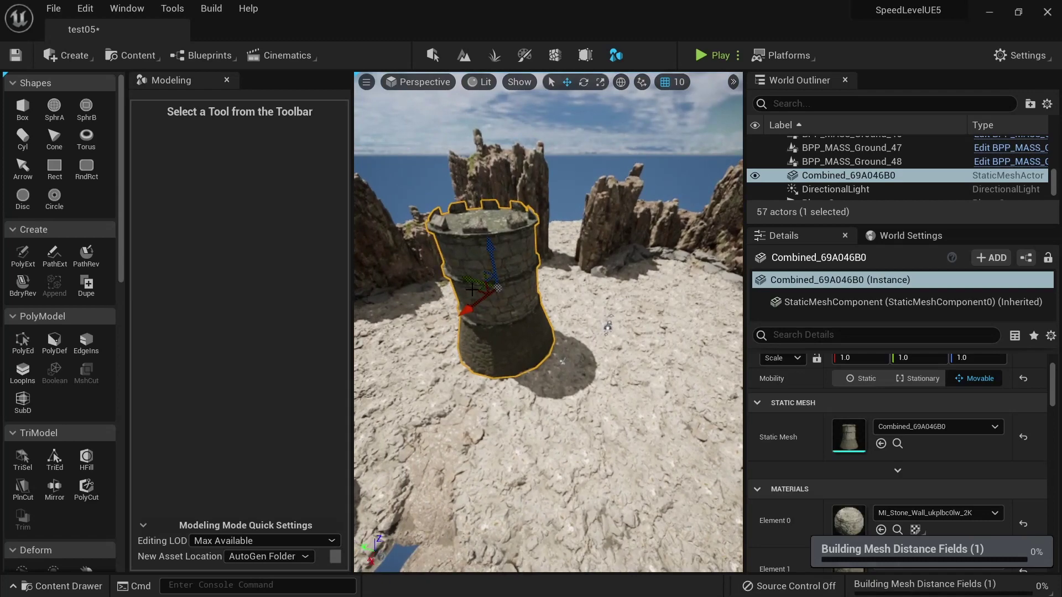
{"action": "right_click_drag", "start_coordinate": [481, 291], "coordinate": [493, 289]}
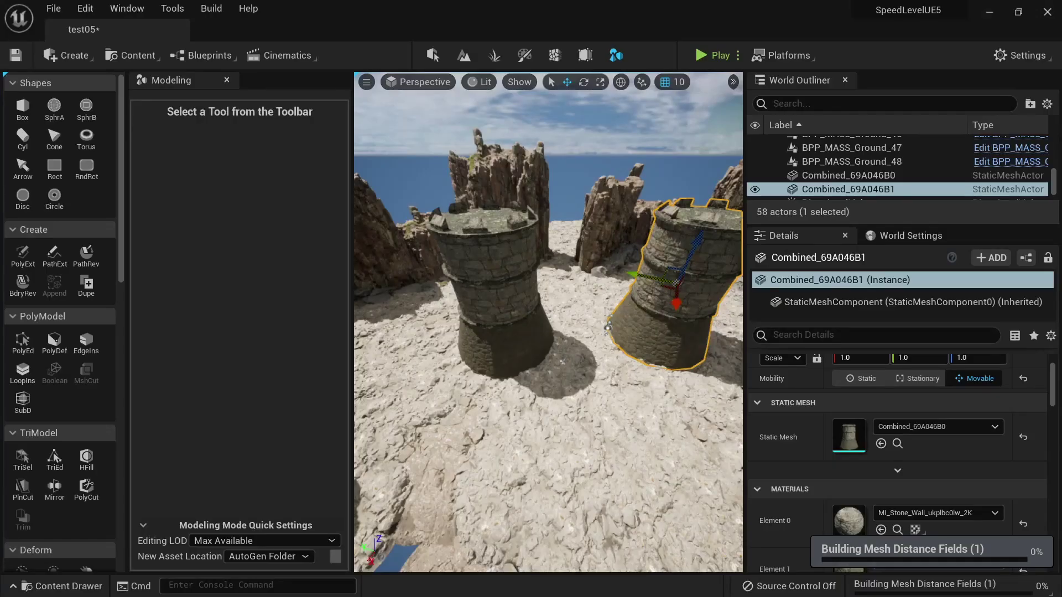
{"action": "mouse_move", "coordinate": [565, 318]}
{"action": "right_mouse_down"}
{"action": "mouse_move", "coordinate": [559, 337]}
{"action": "mouse_move", "coordinate": [548, 328]}
{"action": "right_mouse_up"}
{"action": "key", "text": "Escape"}
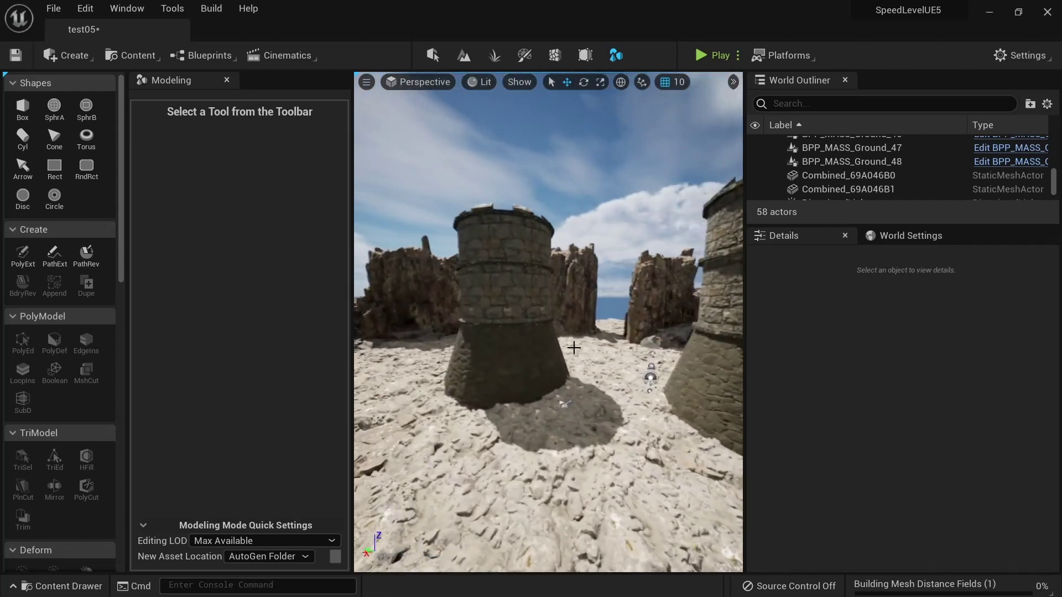
Place S_Icelandic_Lava_Rock_Assembly_sjfrI_lod0 from the Megascans 3D assets against the base of the tower.
{"action": "key", "text": "ctrl+space"}
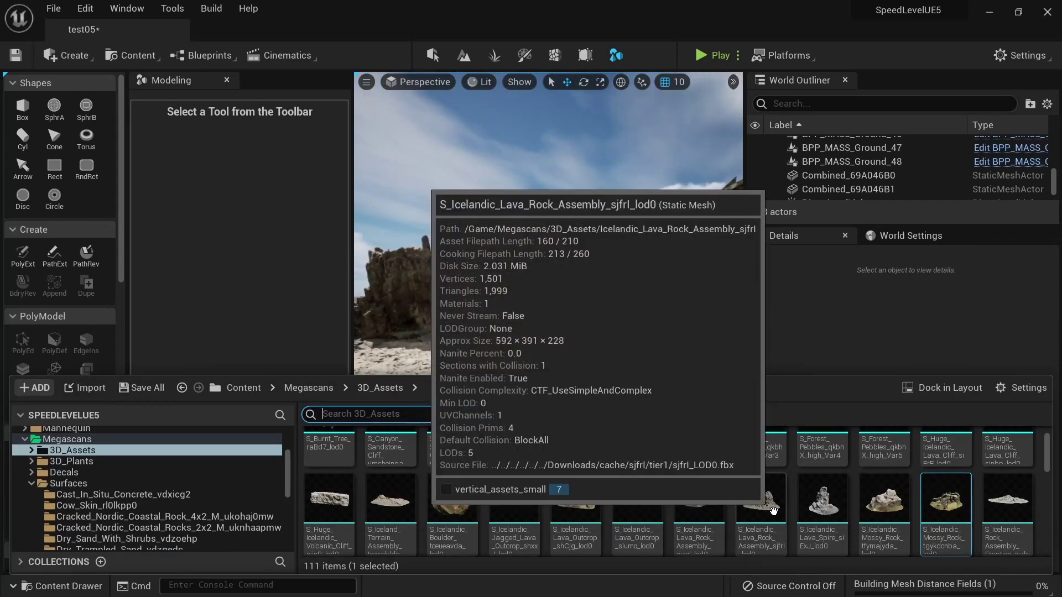
{"action": "left_click_drag", "start_coordinate": [750, 502], "coordinate": [600, 392]}
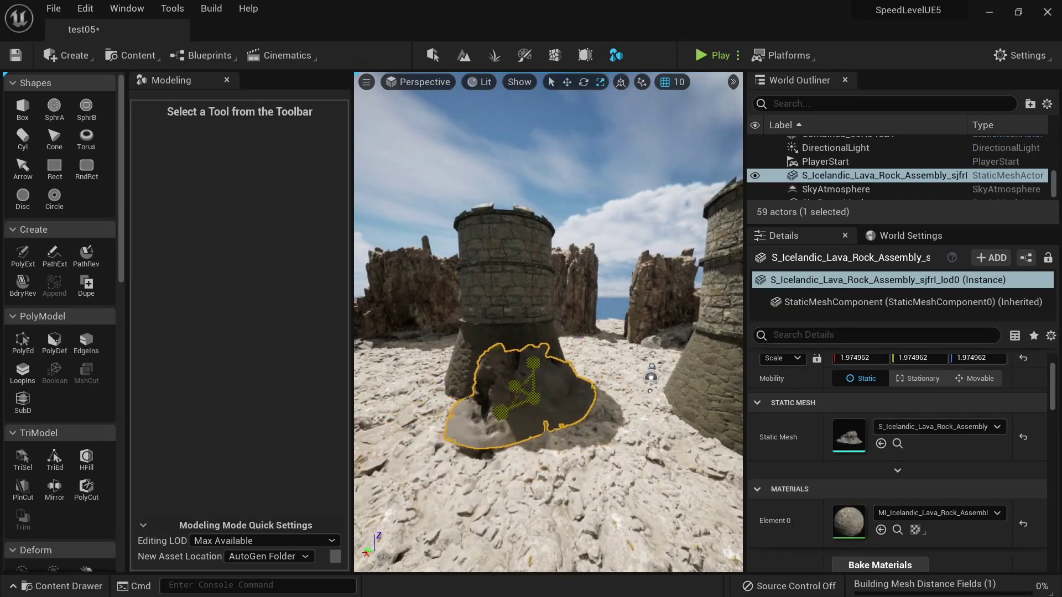
{"action": "right_click_drag", "start_coordinate": [543, 418], "coordinate": [542, 465]}
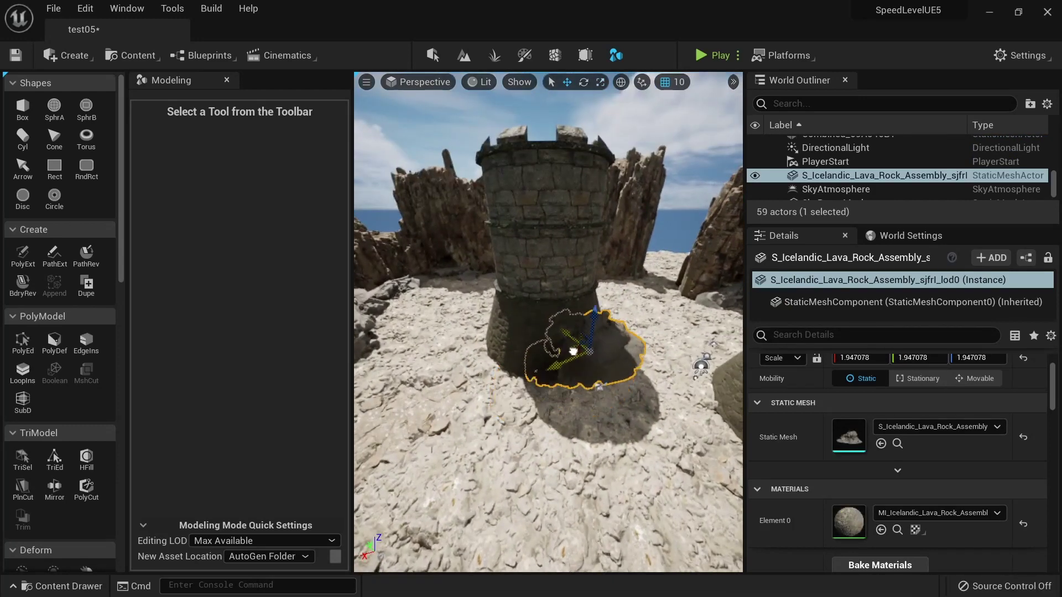
{"action": "key", "text": "Escape"}
{"action": "left_click", "coordinate": [603, 340]}
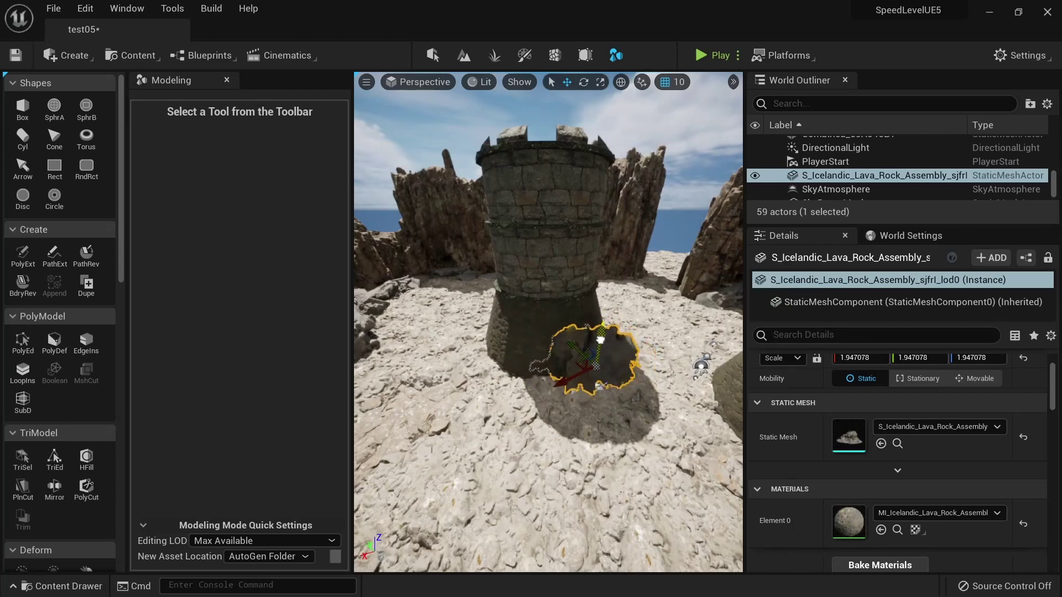
{"action": "key", "text": "Escape"}
{"action": "right_click_drag", "start_coordinate": [601, 340], "coordinate": [598, 301]}
Return to selection mode and lower the lava rock slightly into the ground at the tower's foot.
{"action": "key", "text": "shift+1"}
{"action": "right_click_drag", "start_coordinate": [488, 412], "coordinate": [485, 401]}
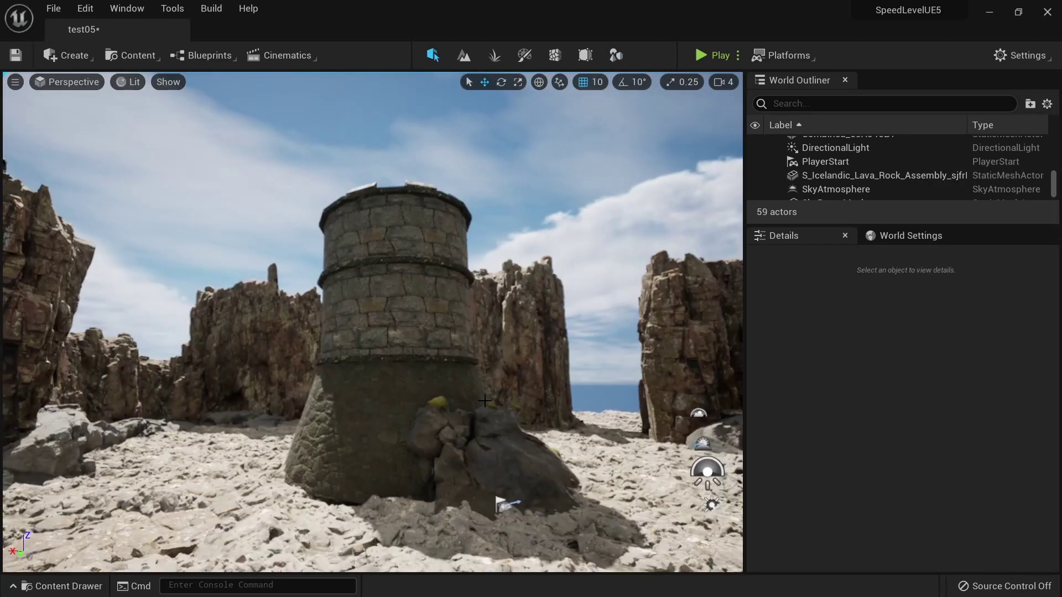
{"action": "left_click", "coordinate": [454, 441]}
{"action": "left_click_drag", "start_coordinate": [496, 464], "coordinate": [497, 482]}
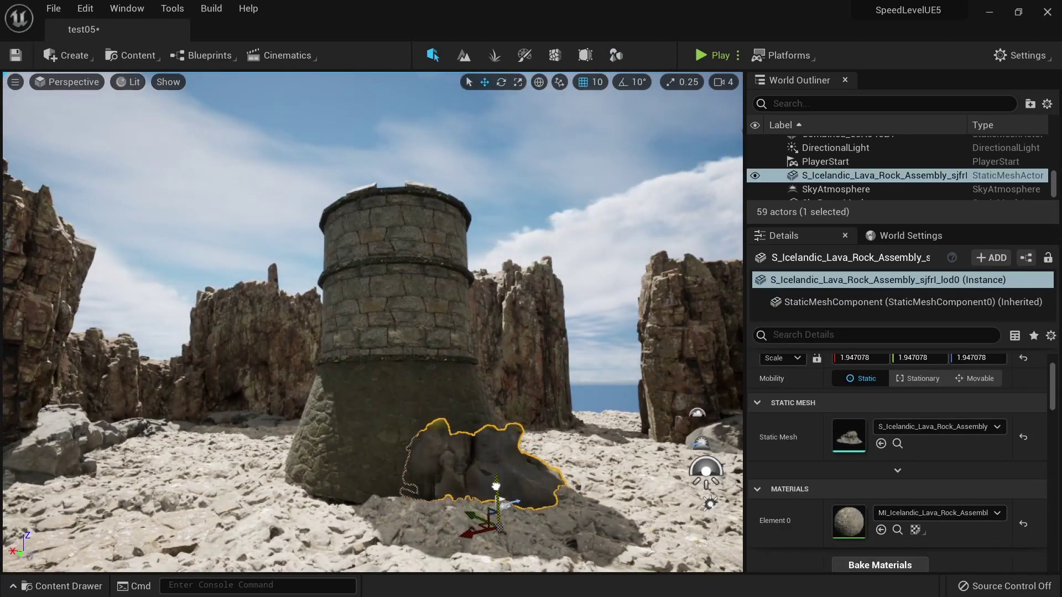
{"action": "key", "text": "Escape"}
Add an Exponential Height Fog actor to the level, on the ground beside the tower.
{"action": "left_click", "coordinate": [65, 55]}
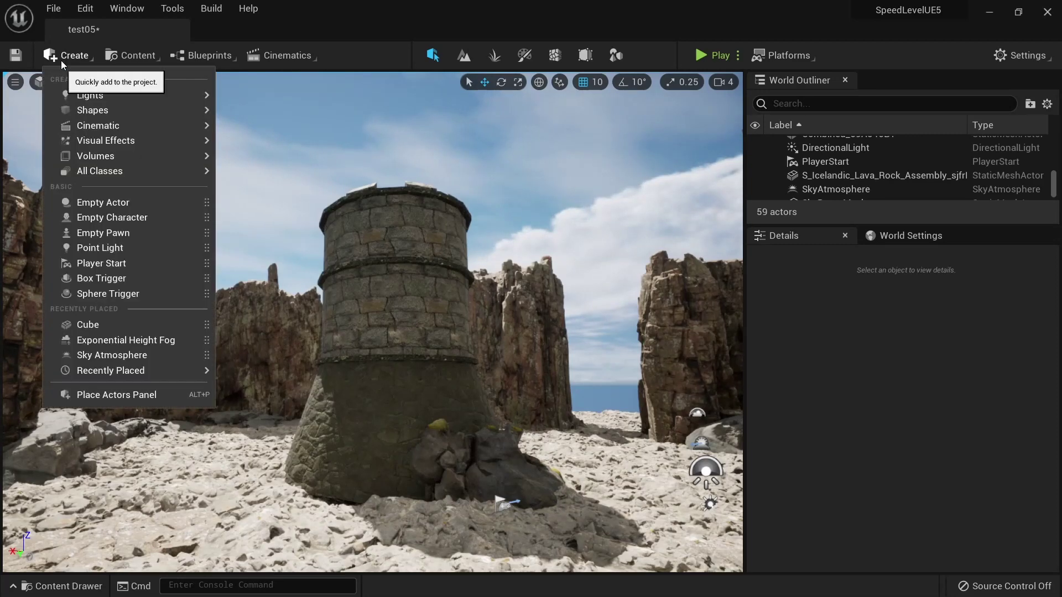
{"action": "mouse_move", "coordinate": [144, 139]}
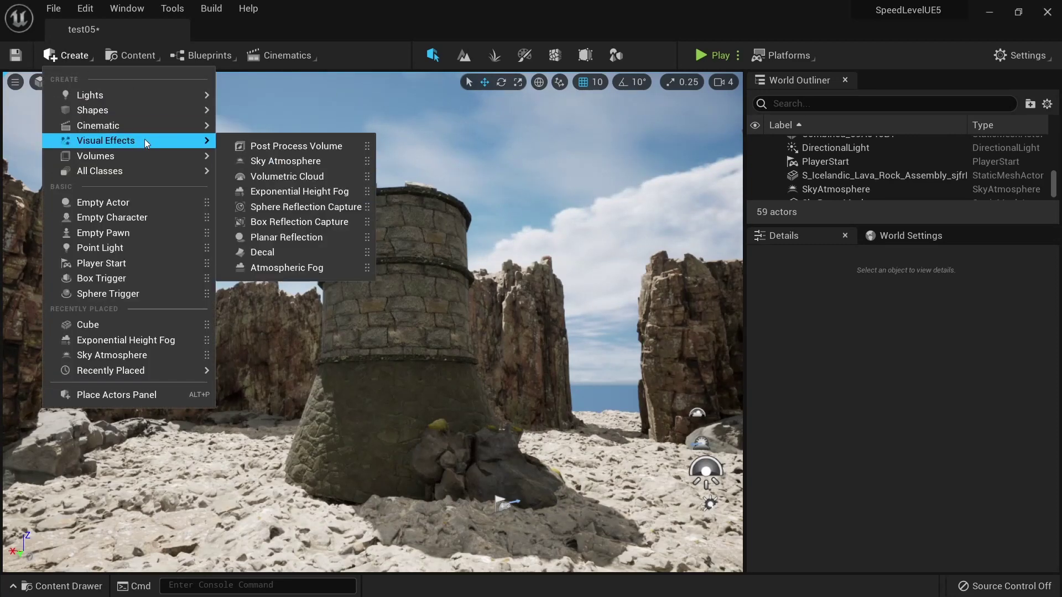
{"action": "left_click_drag", "start_coordinate": [299, 190], "coordinate": [249, 465]}
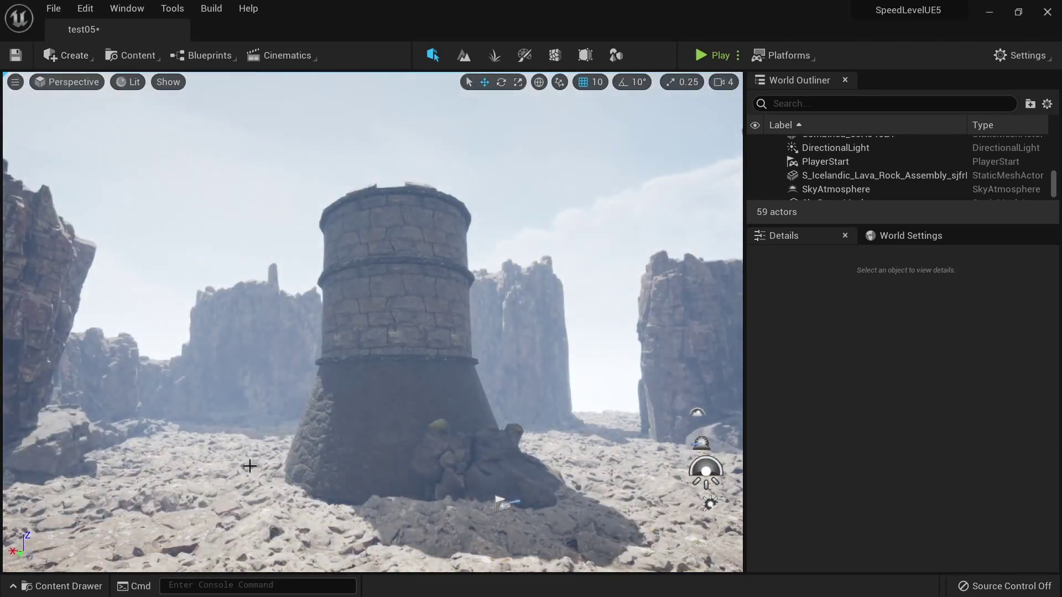
Set both the fog inscattering colour and the directional inscattering colour of the height fog to black.
{"action": "scroll", "coordinate": [885, 434], "scroll_direction": "down", "scroll_amount": 3}
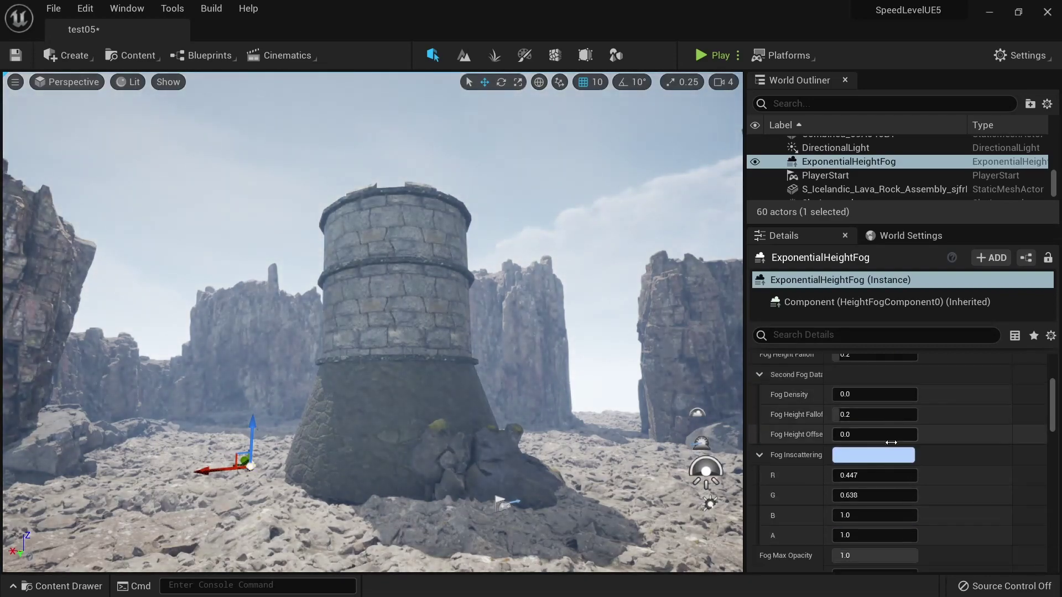
{"action": "left_click", "coordinate": [865, 460]}
{"action": "left_click_drag", "start_coordinate": [757, 396], "coordinate": [768, 476]}
{"action": "left_click", "coordinate": [761, 589]}
{"action": "scroll", "coordinate": [876, 497], "scroll_direction": "down", "scroll_amount": 6}
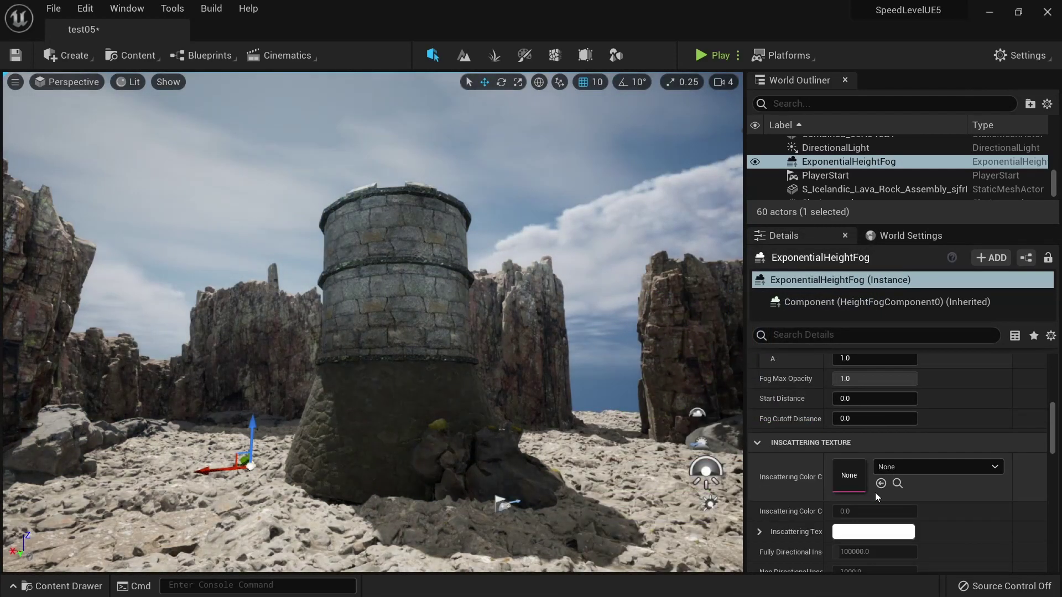
{"action": "scroll", "coordinate": [877, 497], "scroll_direction": "down", "scroll_amount": 5}
{"action": "left_click", "coordinate": [863, 502]}
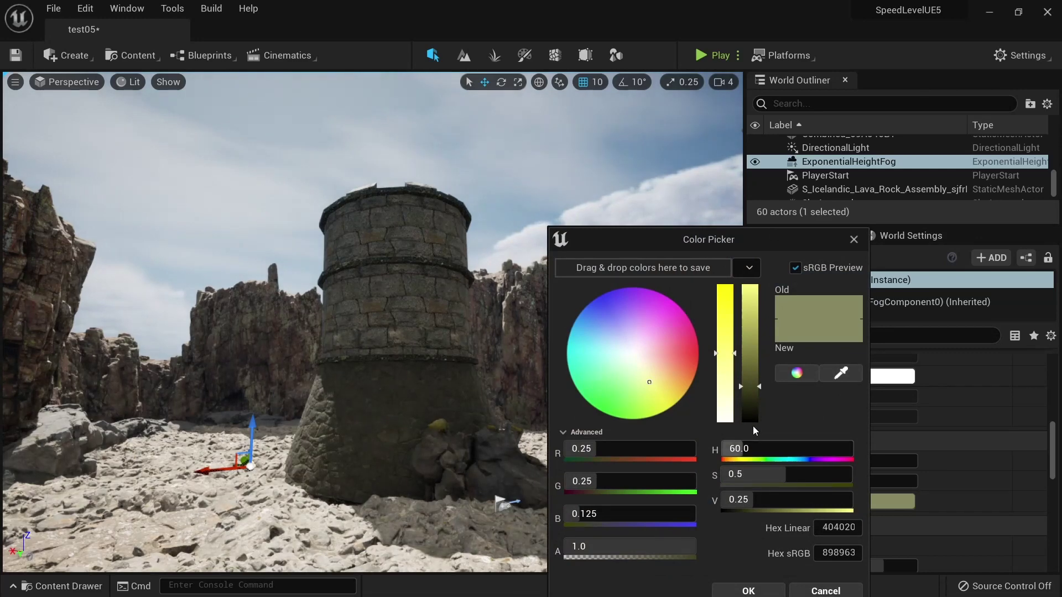
{"action": "left_click", "coordinate": [748, 591]}
Enable Volumetric Fog on the Exponential Height Fog actor.
{"action": "scroll", "coordinate": [883, 461], "scroll_direction": "up", "scroll_amount": 6}
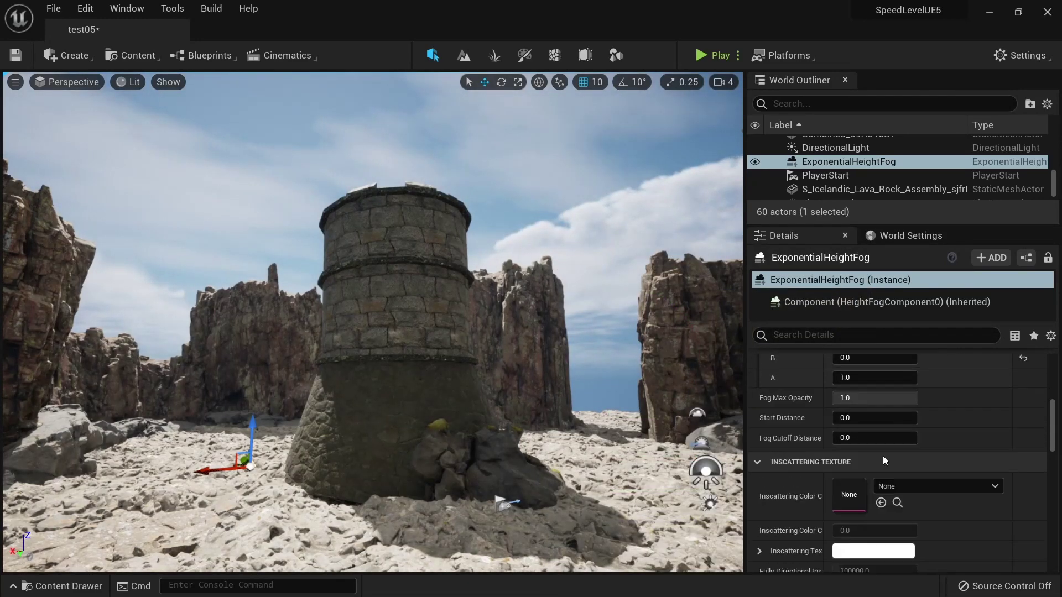
{"action": "scroll", "coordinate": [883, 462], "scroll_direction": "down", "scroll_amount": 3}
{"action": "scroll", "coordinate": [883, 464], "scroll_direction": "up", "scroll_amount": 3}
{"action": "scroll", "coordinate": [882, 468], "scroll_direction": "down", "scroll_amount": 4}
{"action": "scroll", "coordinate": [881, 473], "scroll_direction": "up", "scroll_amount": 2}
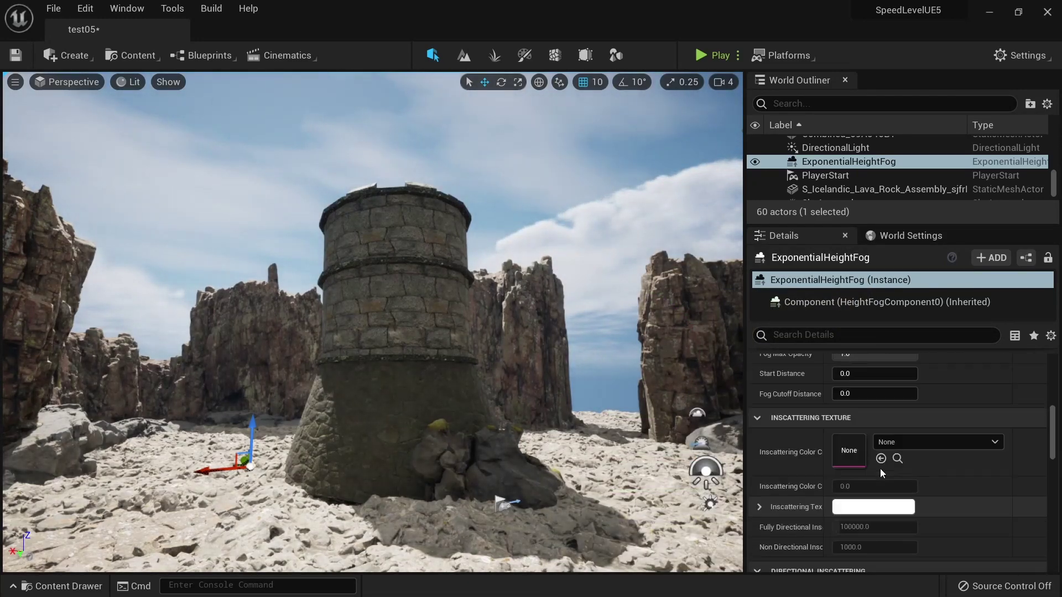
{"action": "scroll", "coordinate": [882, 473], "scroll_direction": "up", "scroll_amount": 5}
{"action": "scroll", "coordinate": [874, 471], "scroll_direction": "down", "scroll_amount": 5}
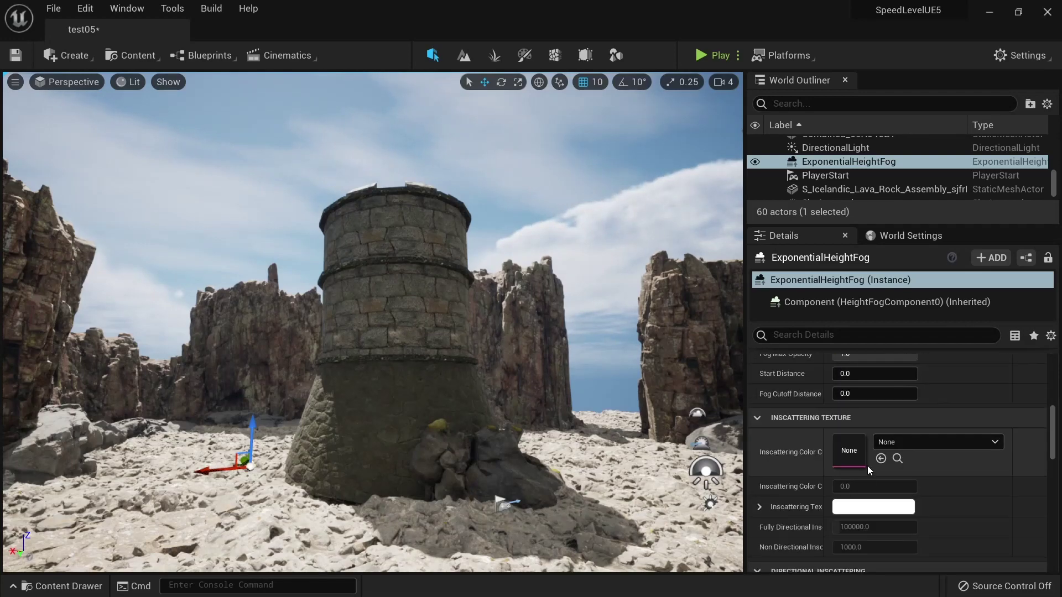
{"action": "scroll", "coordinate": [873, 472], "scroll_direction": "down", "scroll_amount": 5}
{"action": "left_click", "coordinate": [838, 456]}
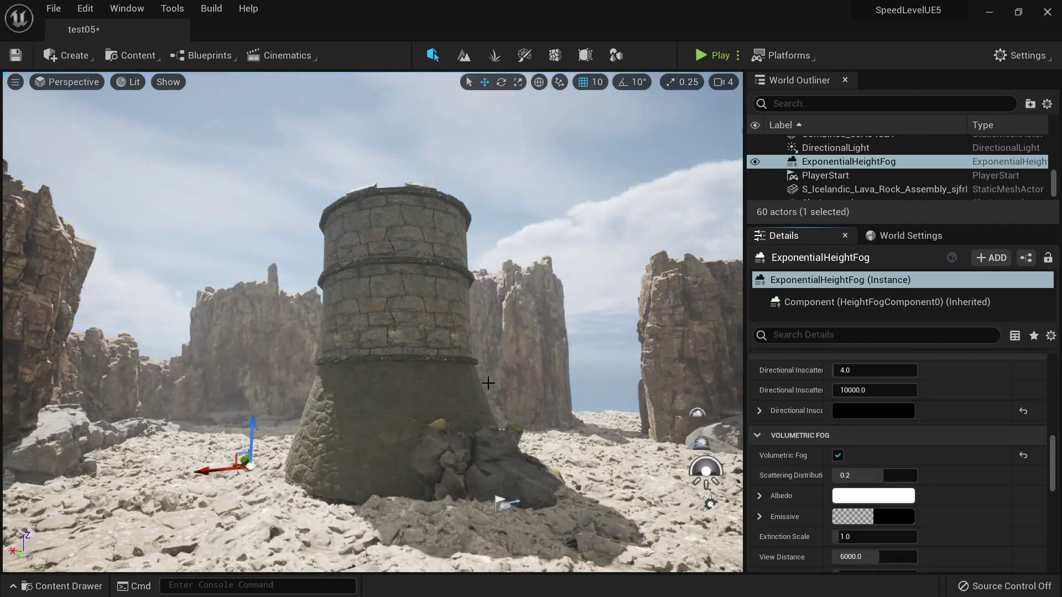
Rotate the directional light so the sun shines from behind the towers and casts their shadows across the rocky ground.
{"action": "right_click_drag", "start_coordinate": [489, 383], "coordinate": [472, 403]}
{"action": "key", "text": "ctrl+l"}
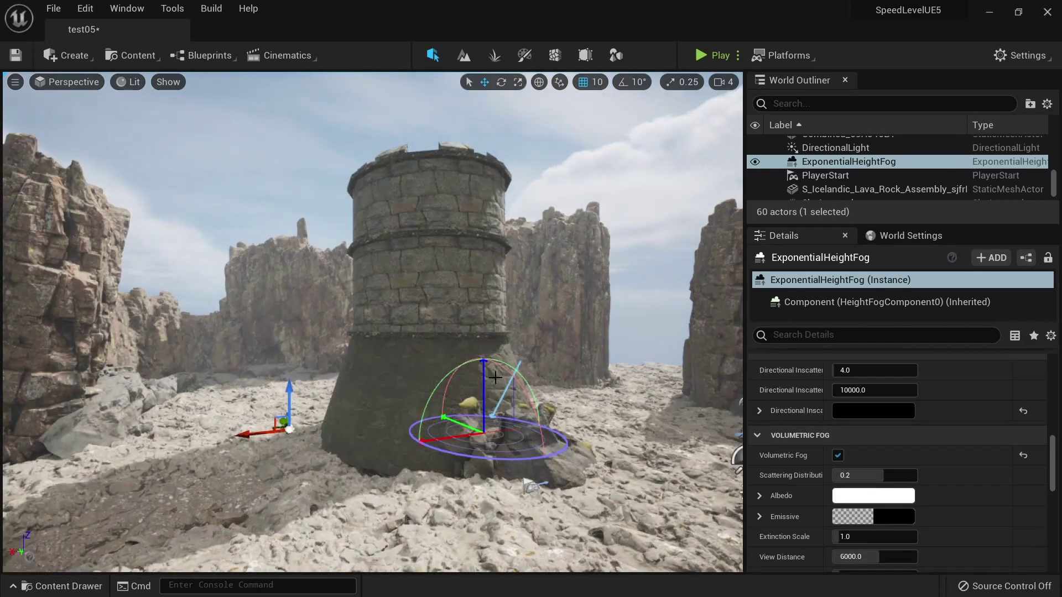
{"action": "key", "text": "ctrl+l"}
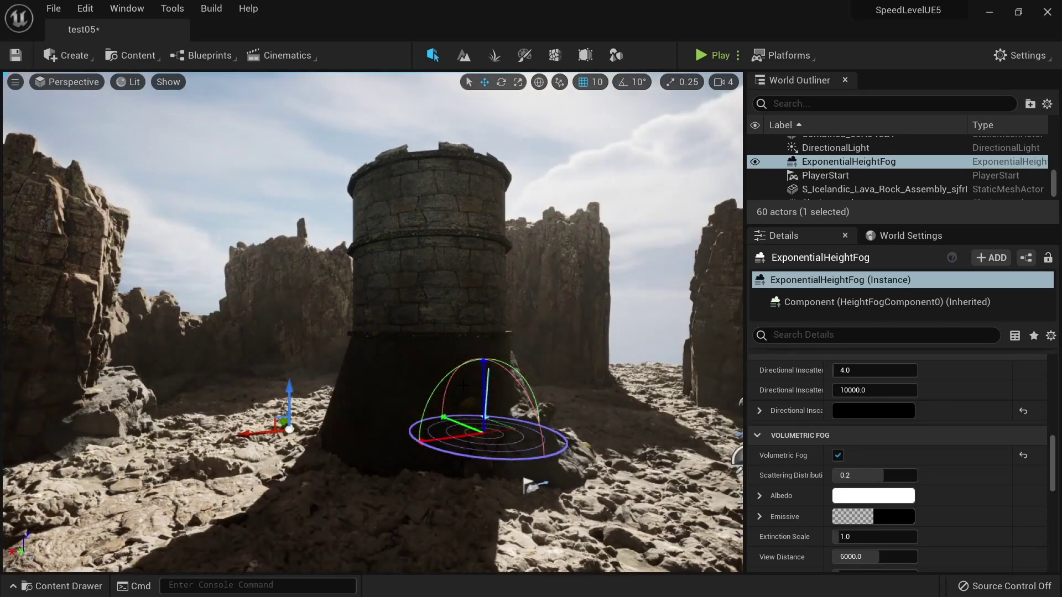
{"action": "key", "text": "ctrl+l"}
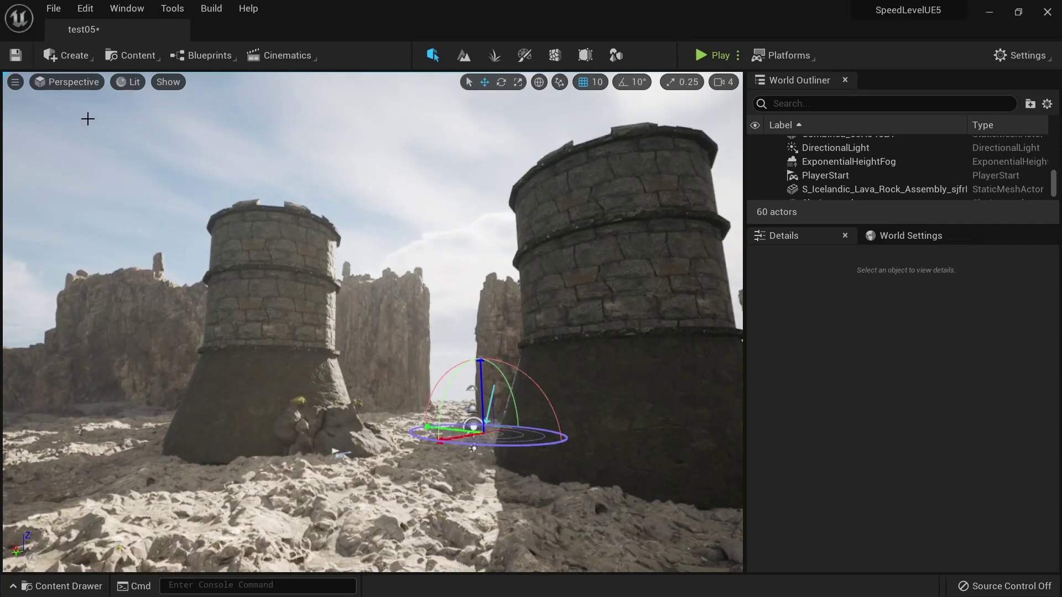
Show the viewport in full screen and examine the two foggy, backlit towers and the cliffs from several positions.
{"action": "key", "text": "F11"}
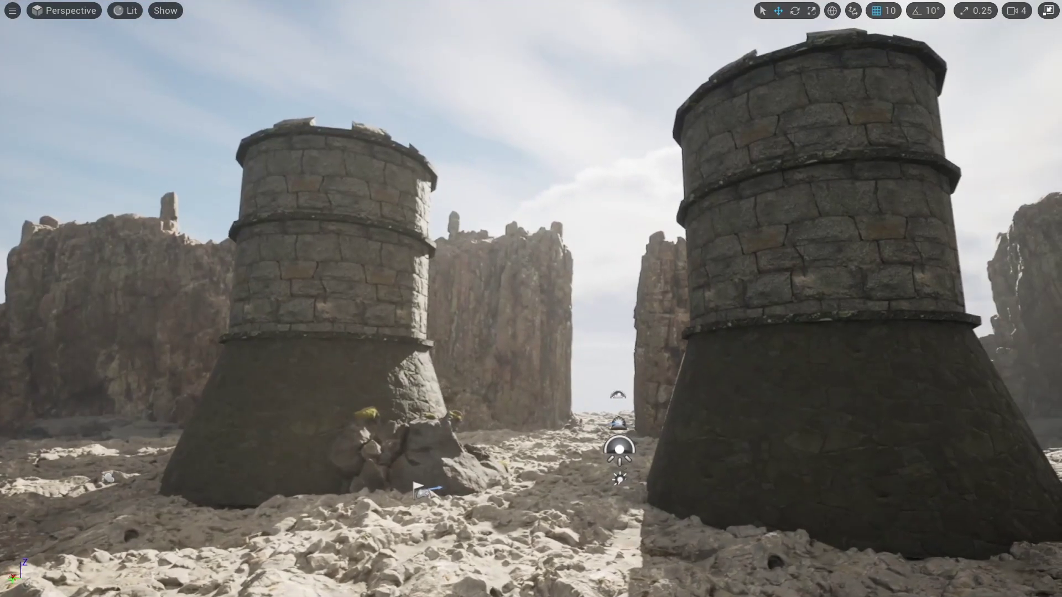
{"action": "right_click_drag", "start_coordinate": [532, 299], "coordinate": [520, 311]}
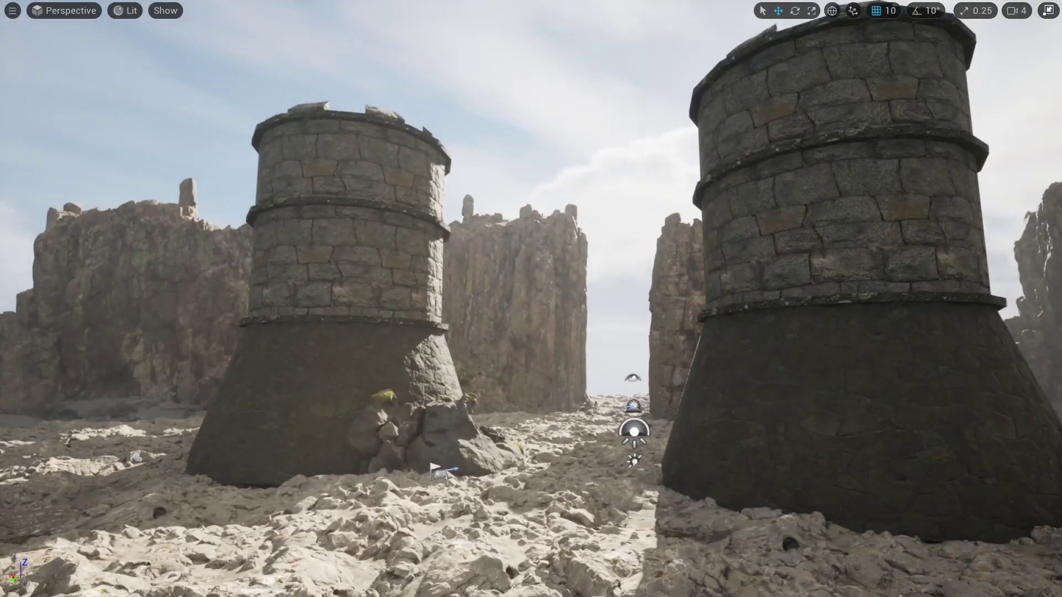
{"action": "key", "text": "d"}
{"action": "key", "text": "a"}
{"action": "key", "text": "d"}
{"action": "key", "text": "s"}
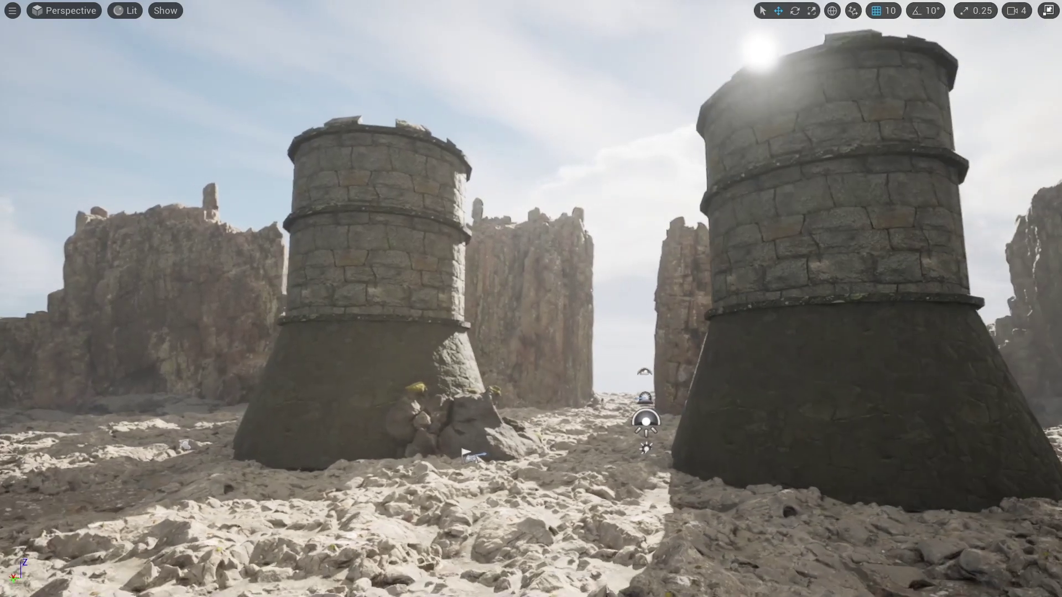
{"action": "right_click_drag", "start_coordinate": [529, 292], "coordinate": [511, 299]}
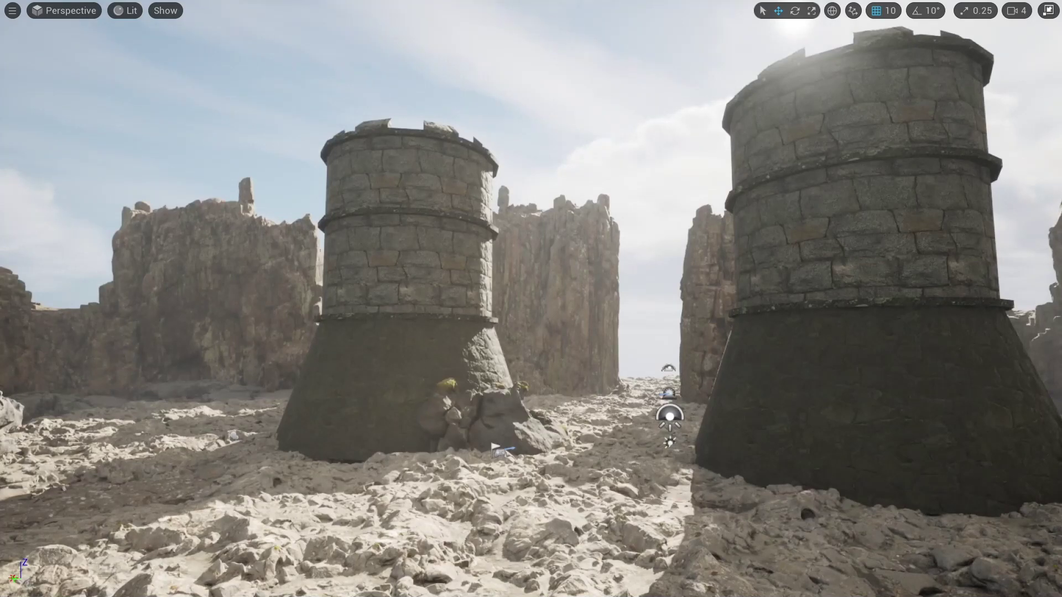
{"action": "key", "text": "q"}
{"action": "mouse_move", "coordinate": [403, 317]}
{"action": "right_mouse_down"}
{"action": "mouse_move", "coordinate": [423, 308]}
{"action": "mouse_move", "coordinate": [406, 308]}
{"action": "right_mouse_up"}
{"action": "key", "text": "a"}
{"action": "key", "text": "d"}
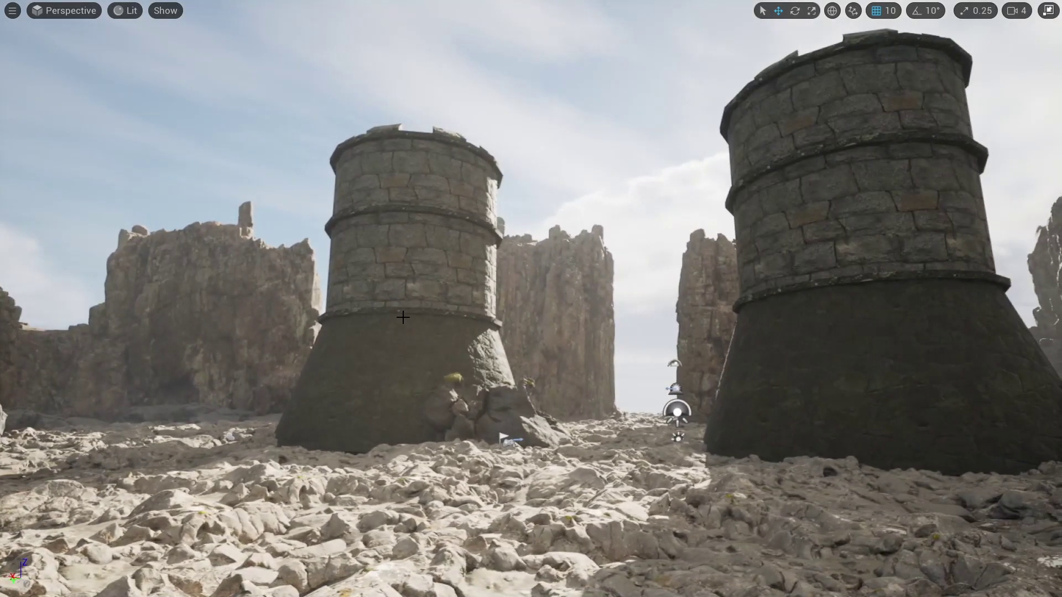